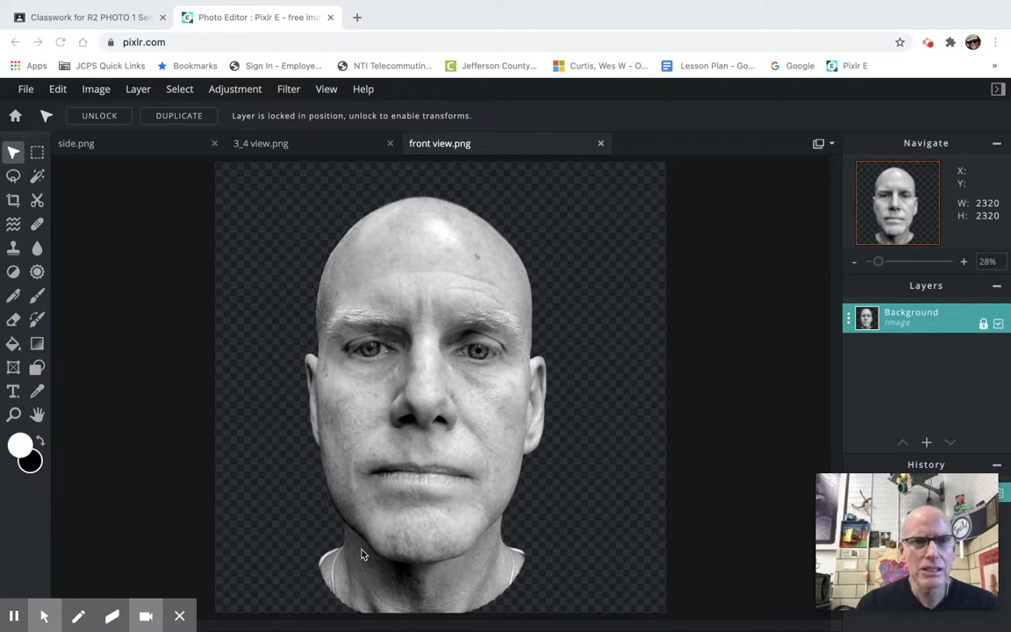
pyautogui.click(22, 90)
pyautogui.click(24, 90)
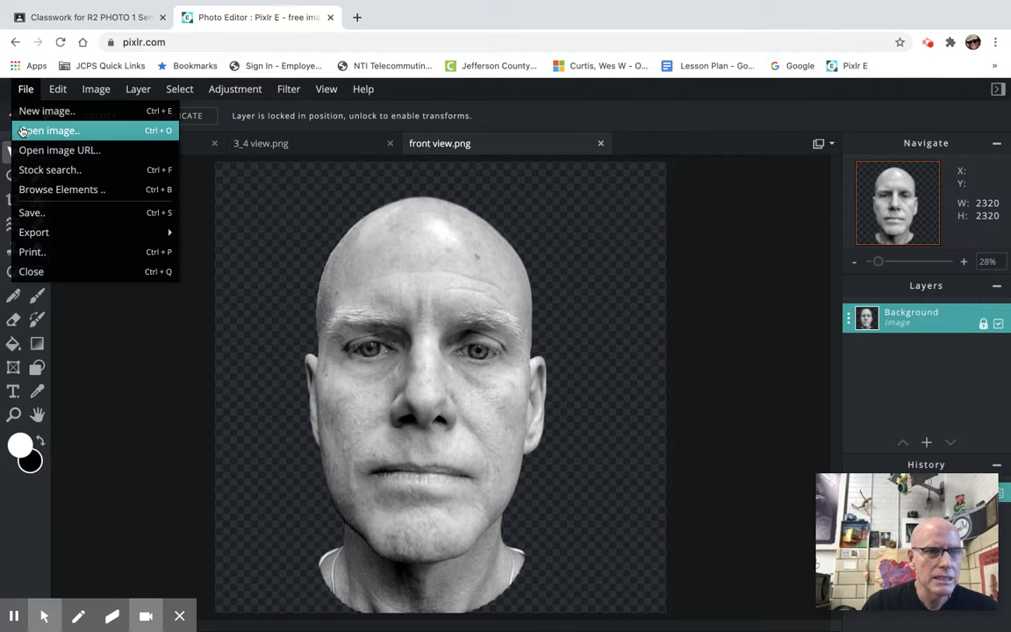
pyautogui.click(321, 208)
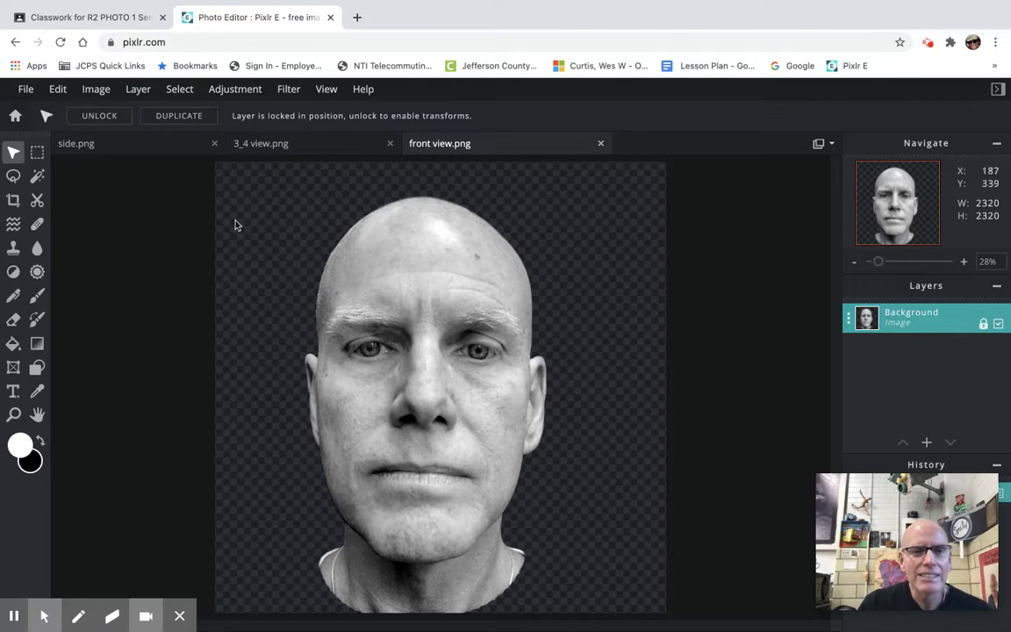
# Look through the open 3_4 view.png, side.png and front view.png portraits to compare the face angles
pyautogui.click(324, 146)
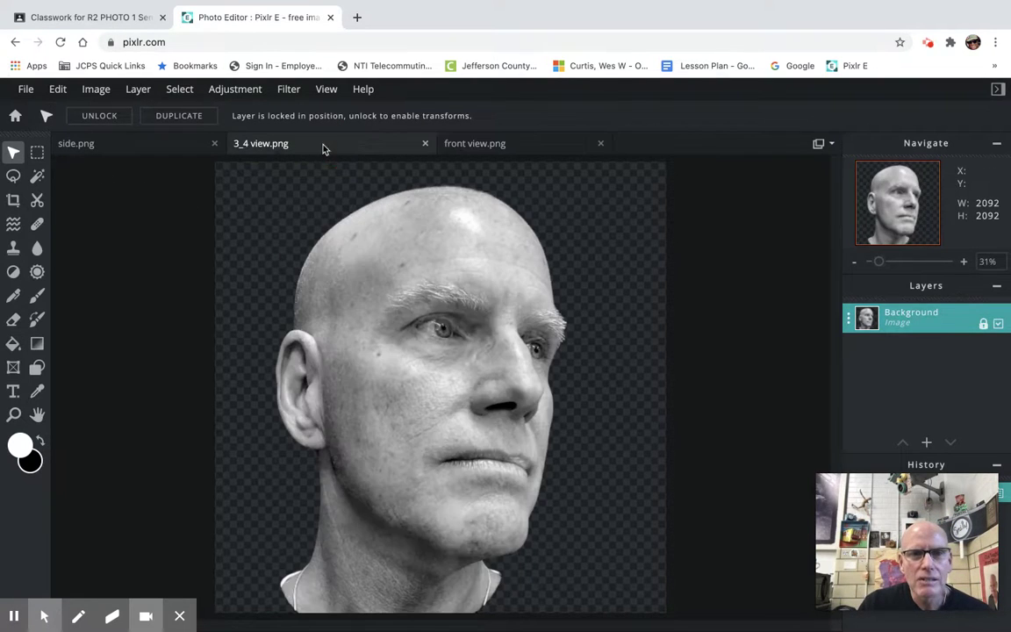
pyautogui.click(160, 149)
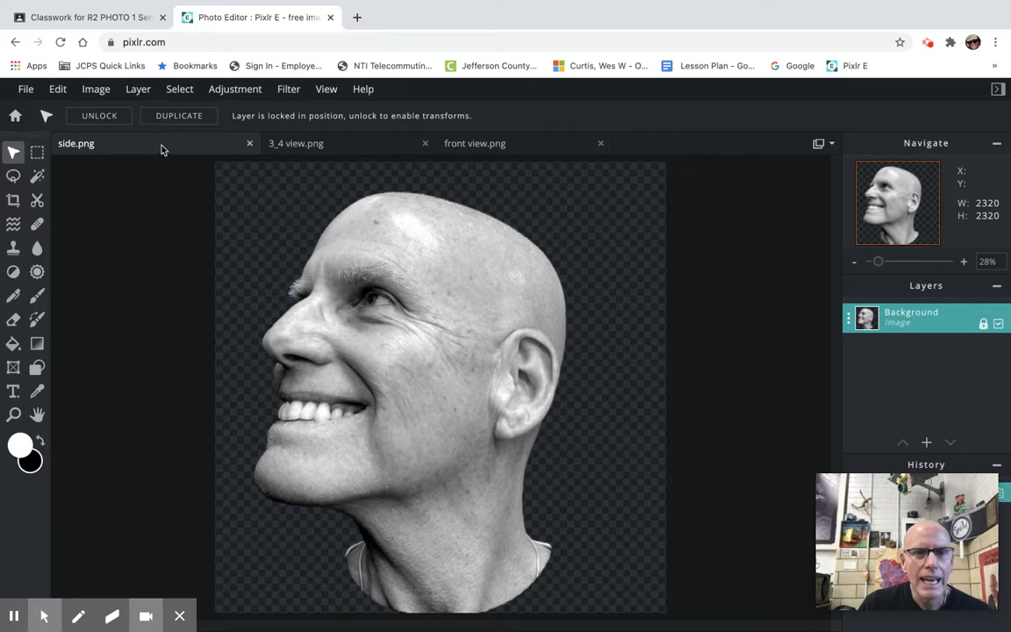
pyautogui.click(394, 151)
pyautogui.click(513, 149)
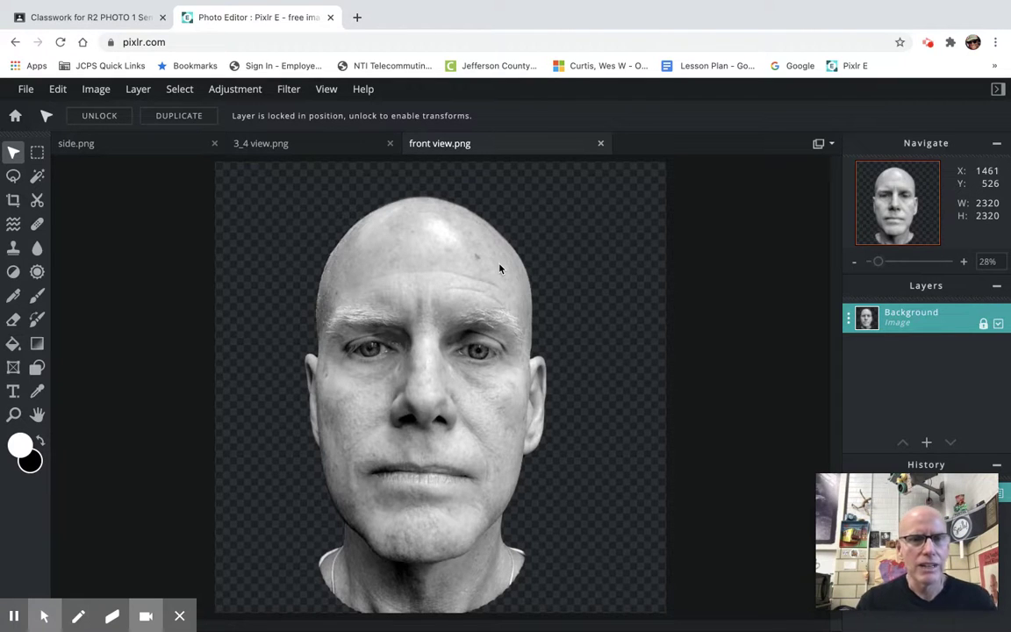
# Save the 3_4 view.png portrait as a PNG copy named Frankenbase and dismiss the download notices
pyautogui.click(301, 146)
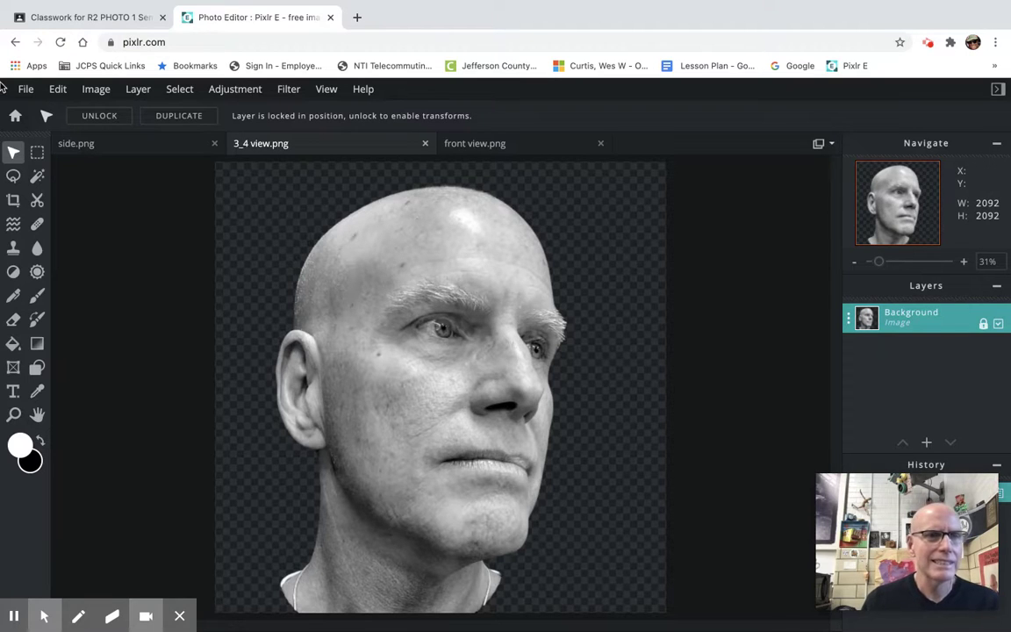
pyautogui.click(27, 91)
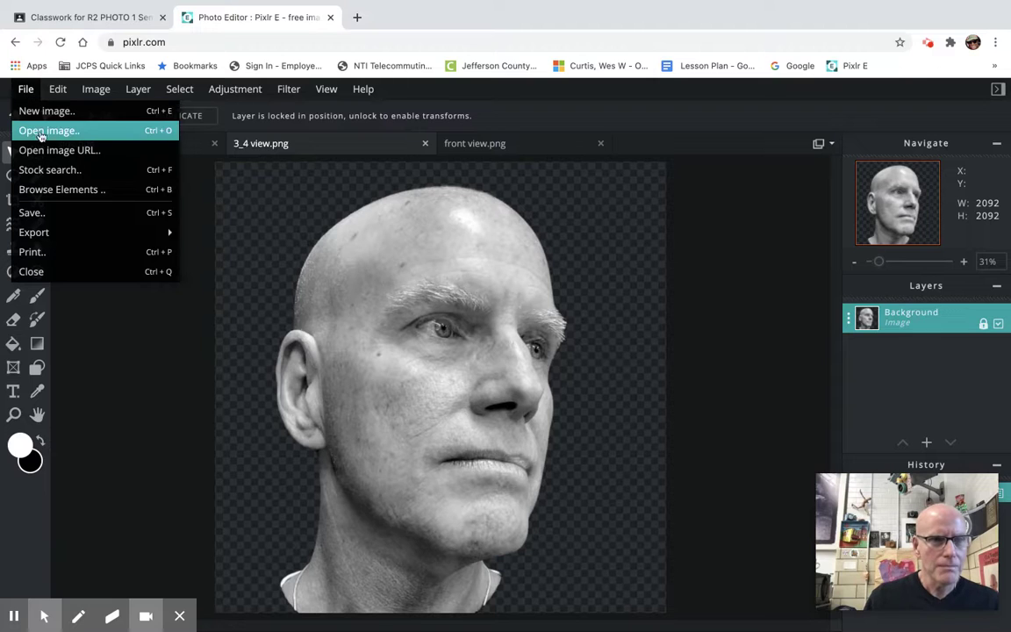
pyautogui.click(33, 214)
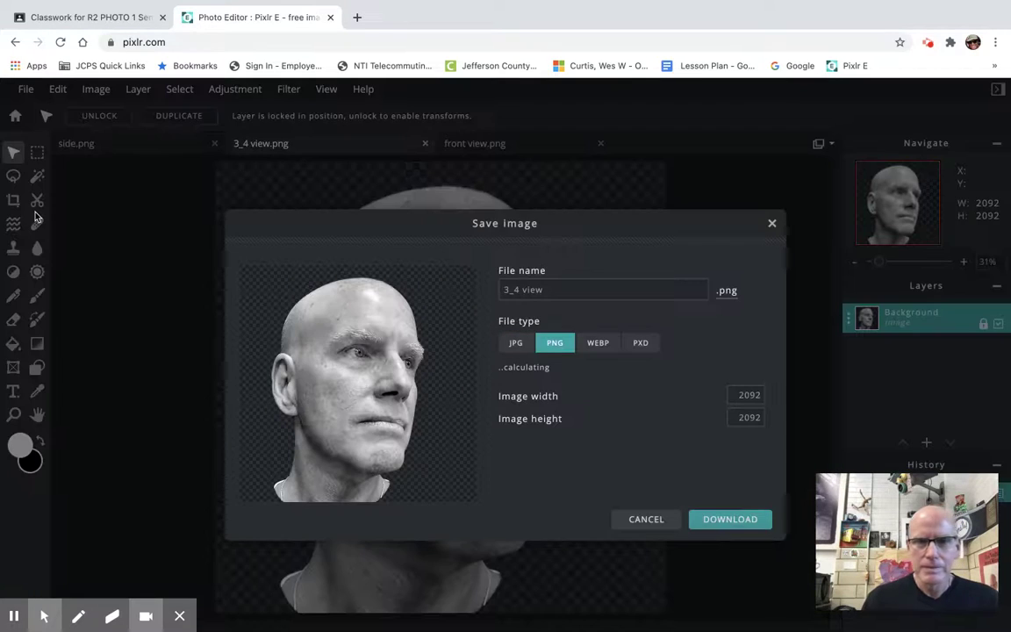
pyautogui.moveTo(551, 293); pyautogui.dragTo(475, 290)
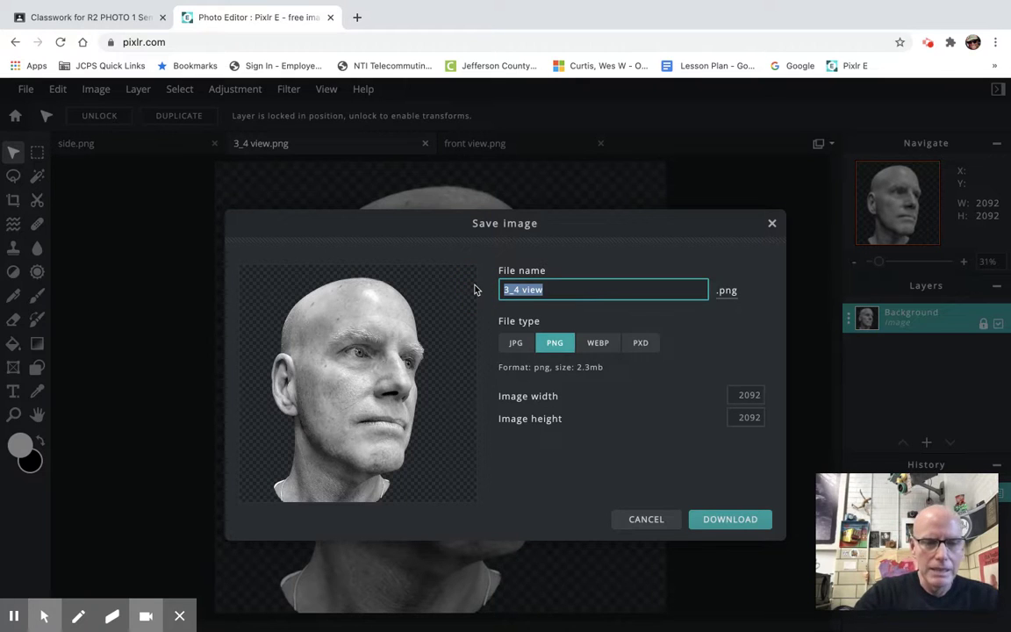
pyautogui.write('Frank')
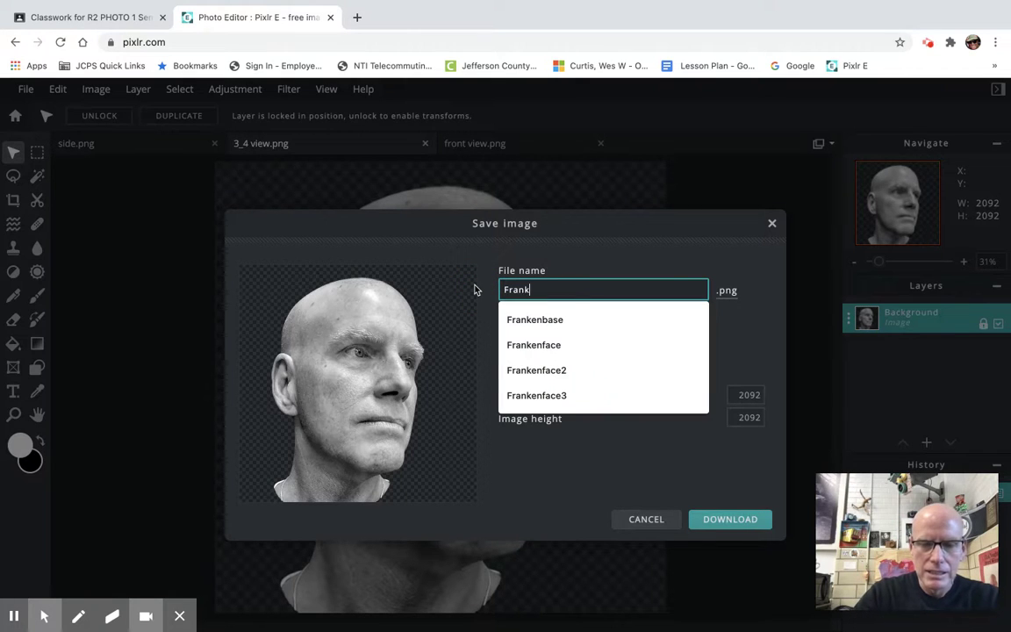
pyautogui.write('enbase')
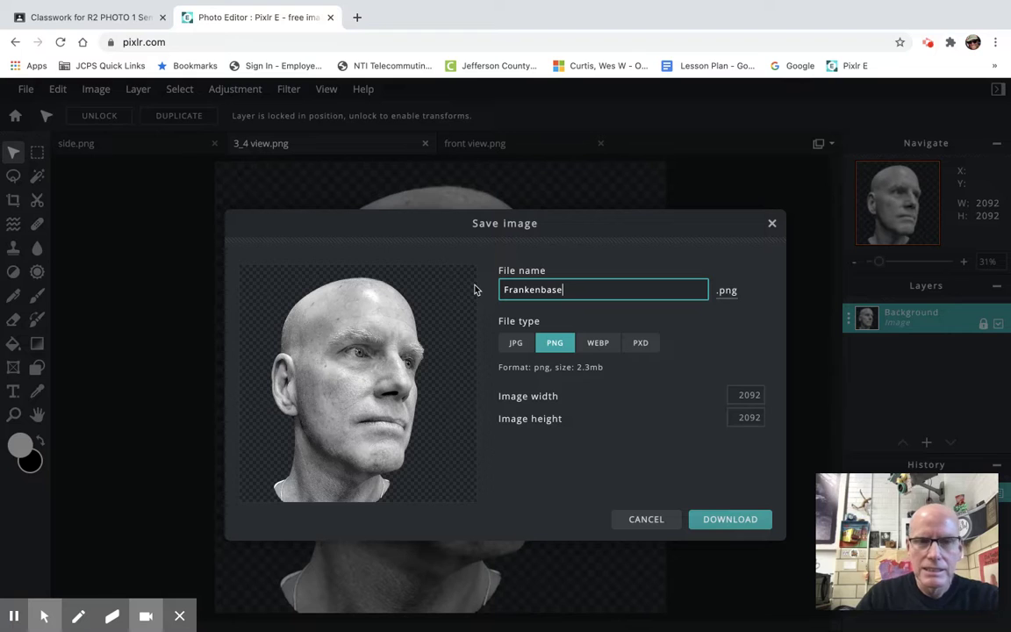
pyautogui.click(722, 525)
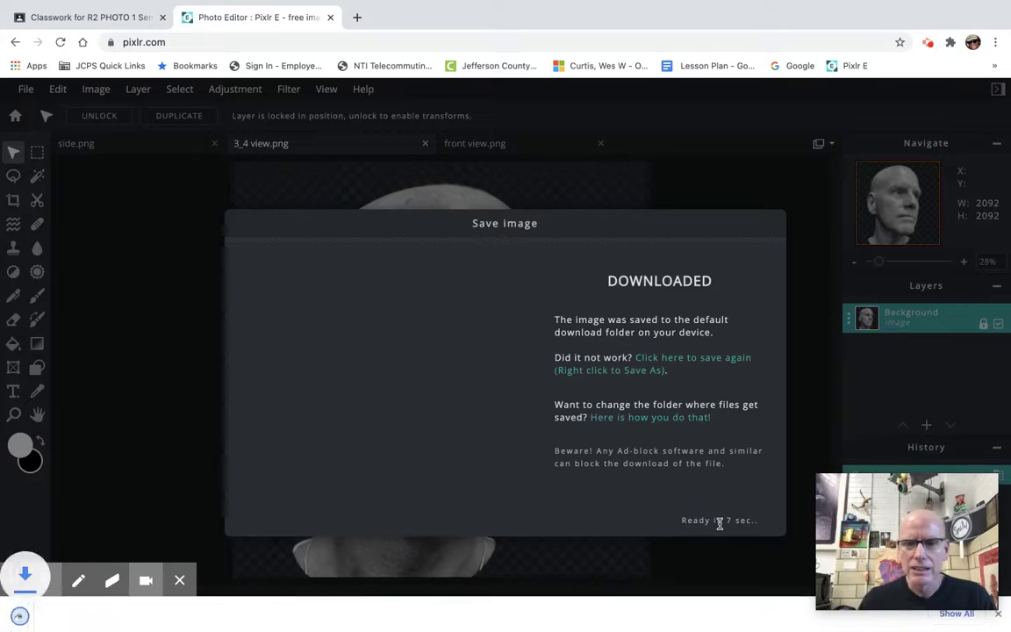
pyautogui.click(1001, 614)
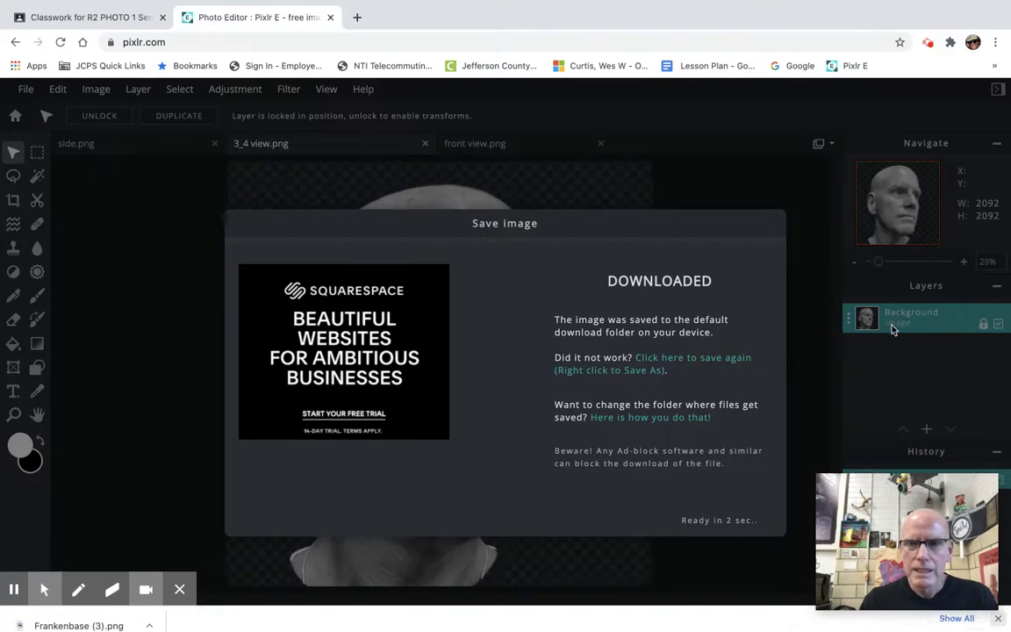
pyautogui.click(770, 225)
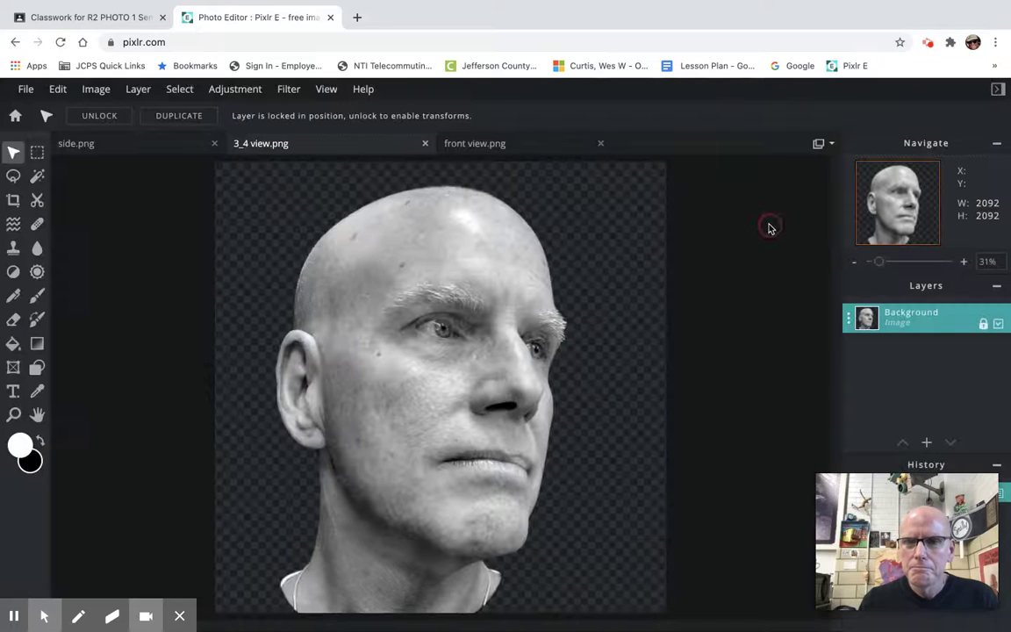
# Open Frankenbase (3).png from the Downloads folder as the base image
pyautogui.click(26, 90)
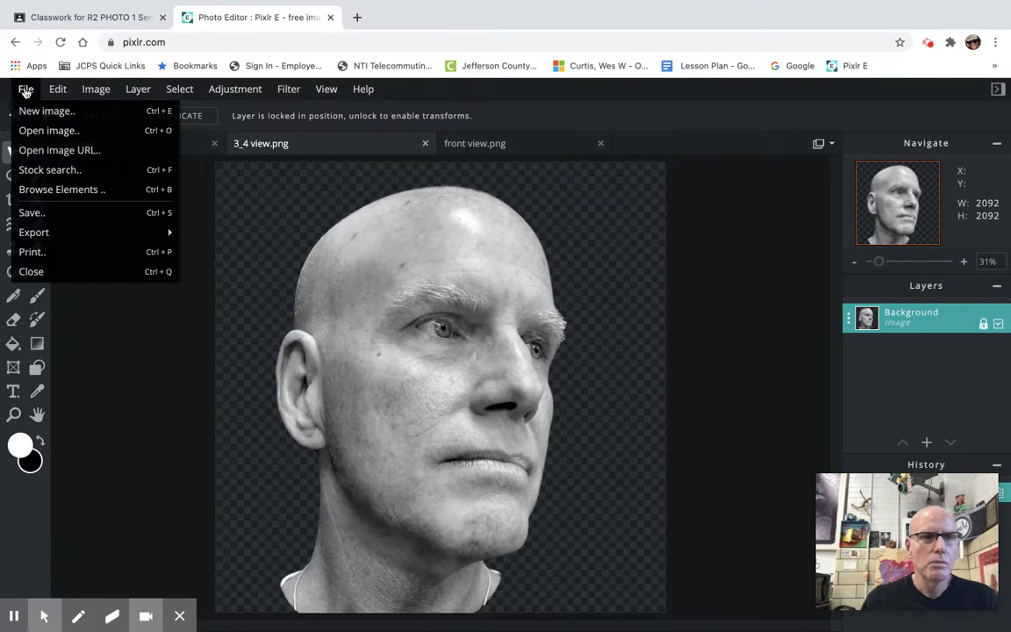
pyautogui.click(29, 132)
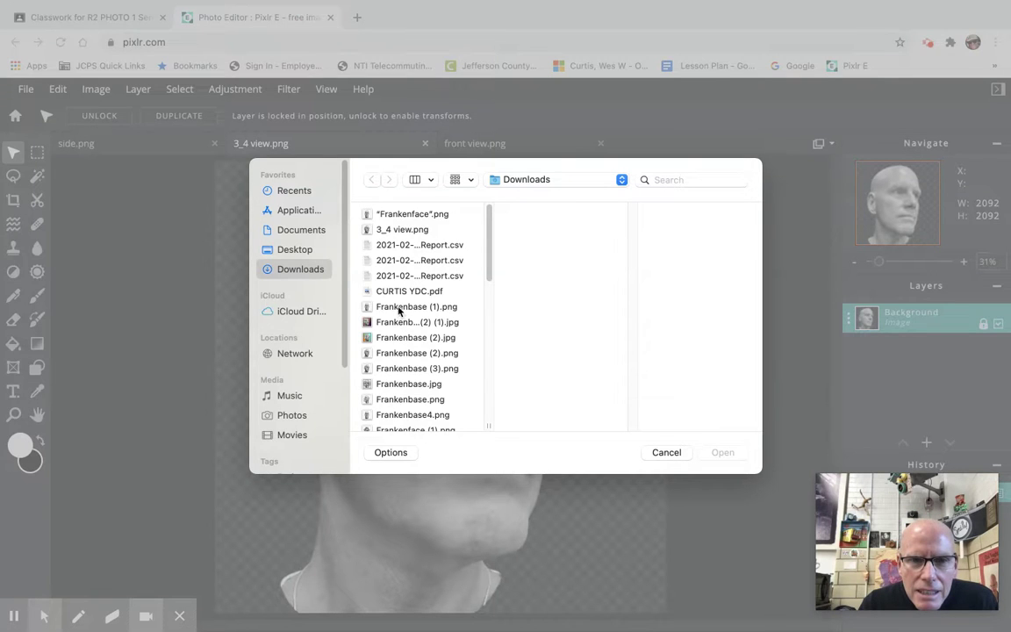
pyautogui.click(406, 369)
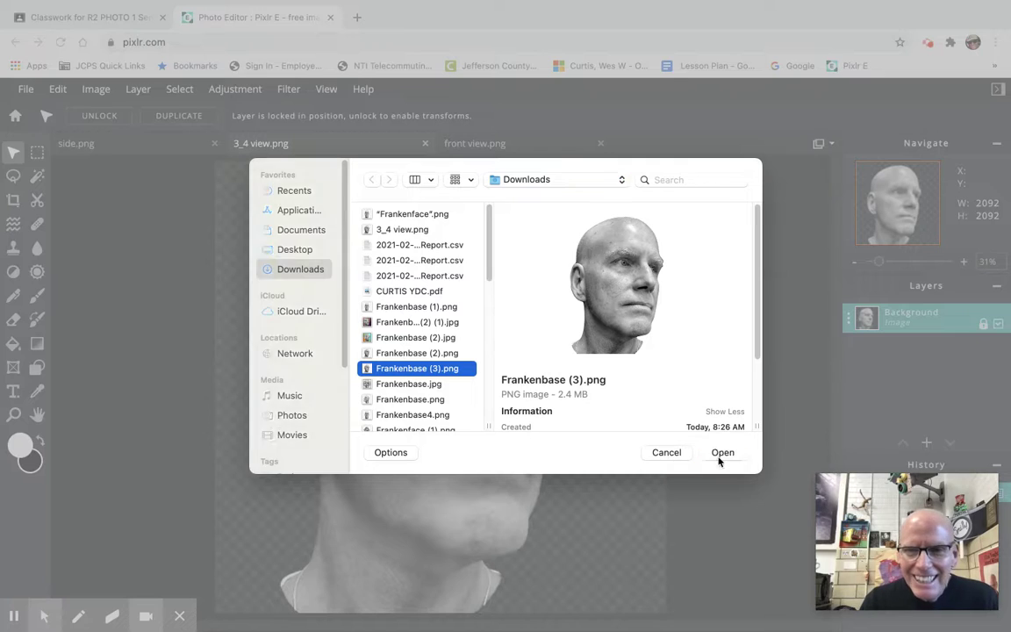
pyautogui.click(719, 454)
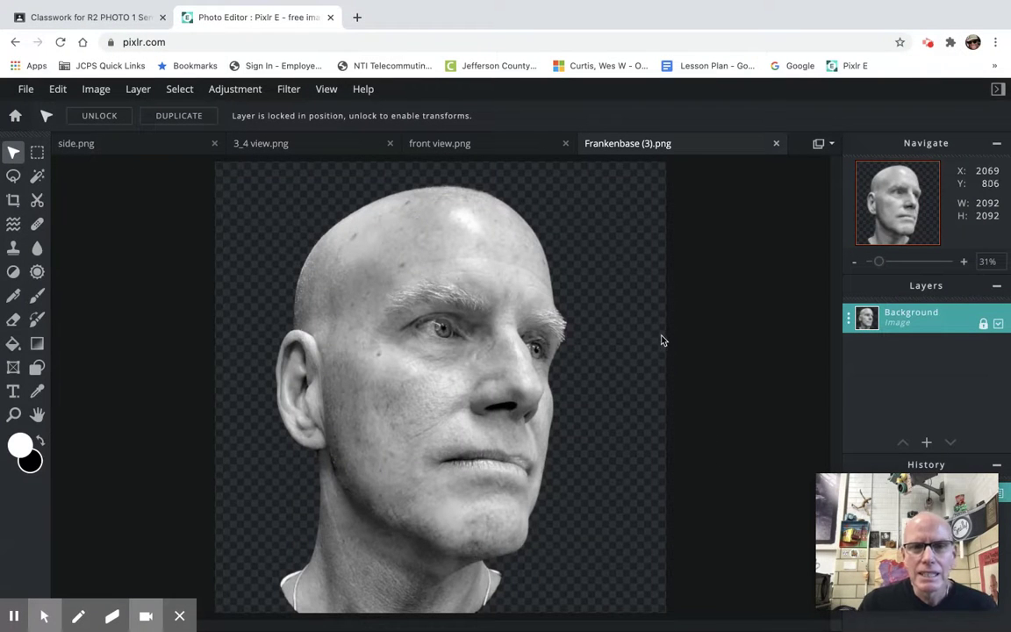
# Compare Frankenbase (3).png with the side, three-quarter and front view portraits to review the available facial features
pyautogui.click(316, 147)
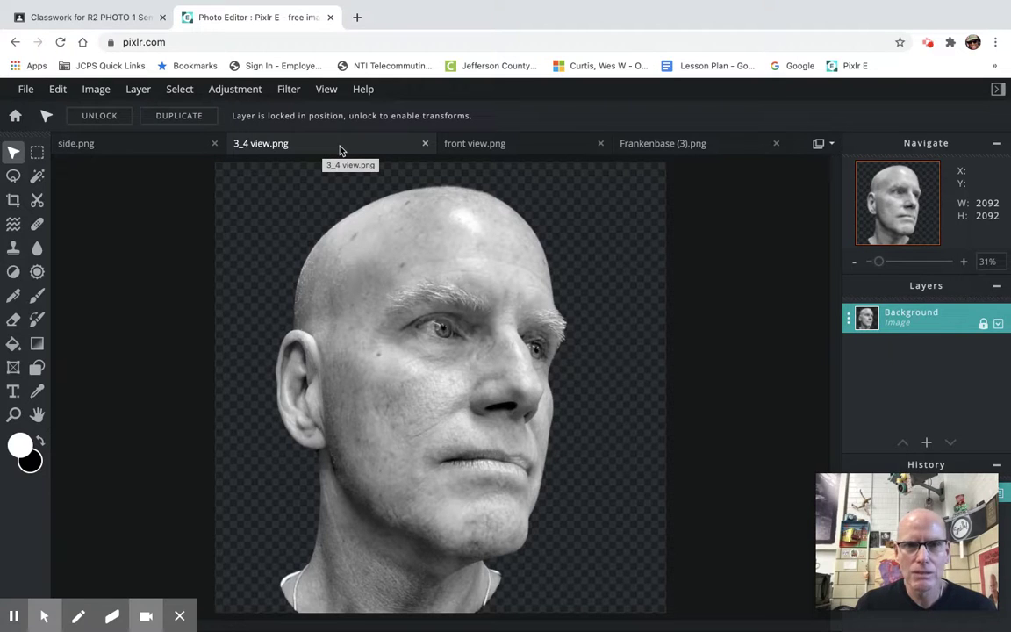
pyautogui.click(743, 149)
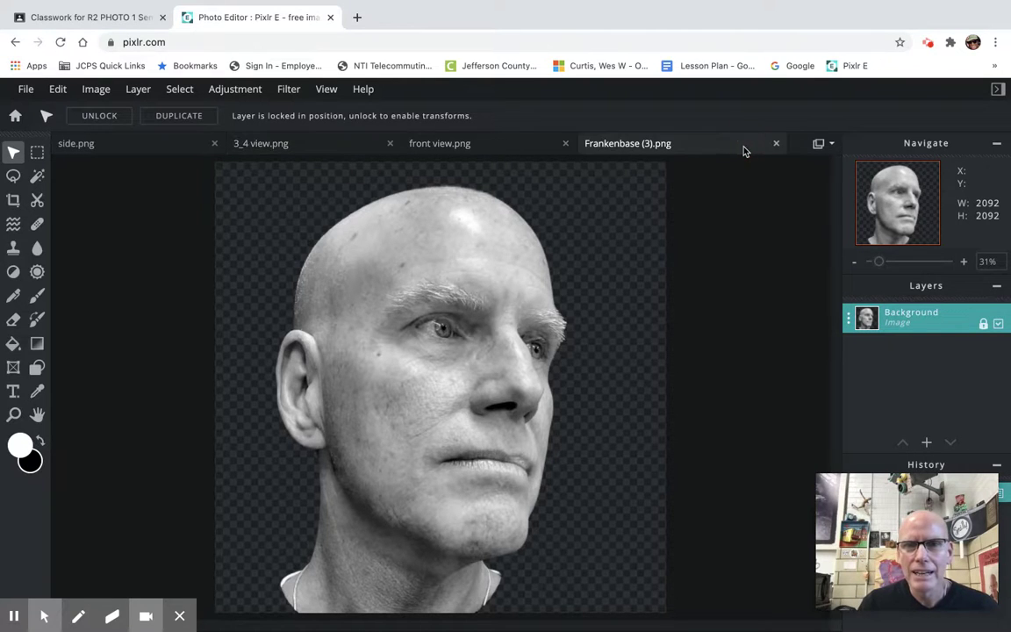
pyautogui.click(490, 148)
pyautogui.click(148, 145)
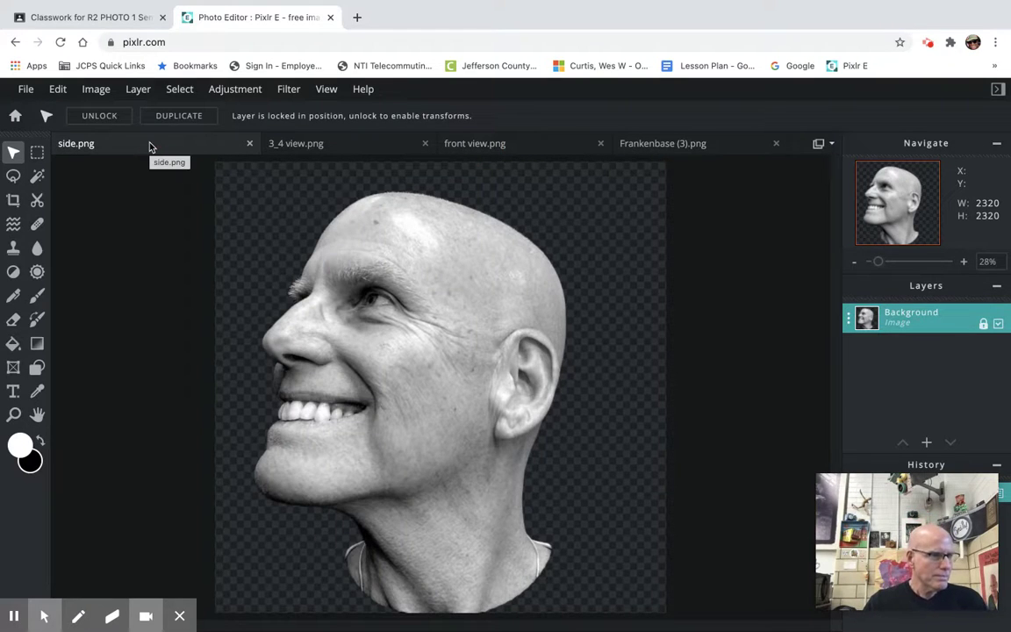
pyautogui.click(356, 149)
pyautogui.click(519, 150)
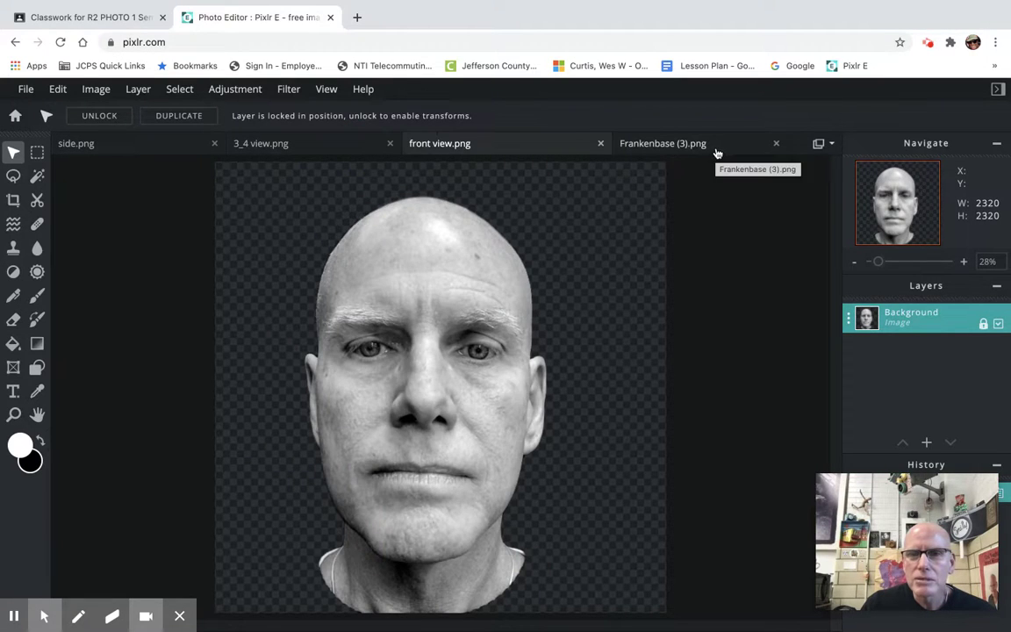
pyautogui.click(647, 145)
pyautogui.click(516, 152)
pyautogui.click(299, 134)
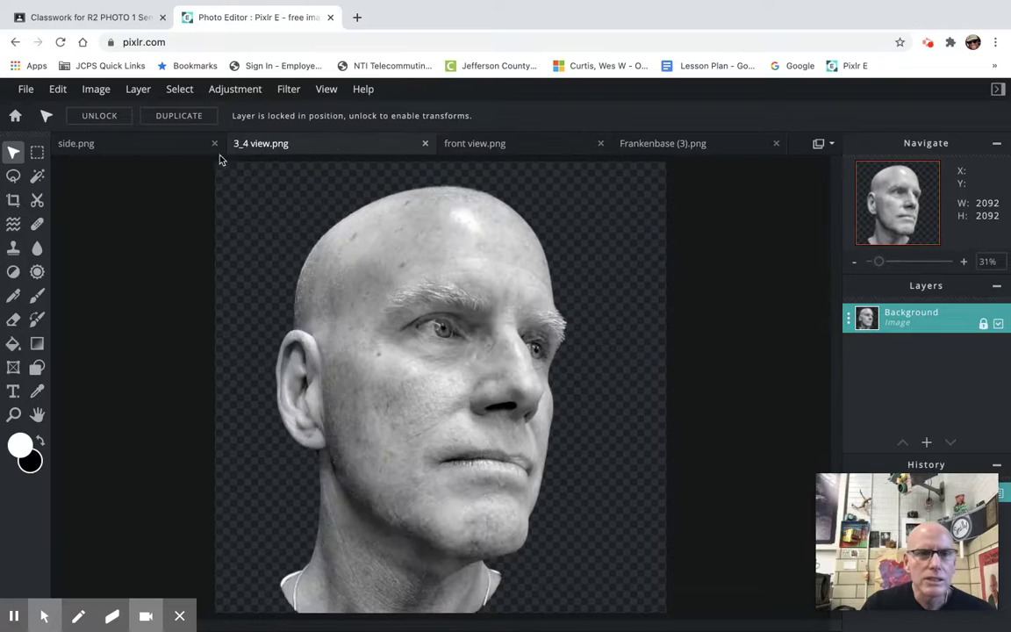
pyautogui.click(168, 151)
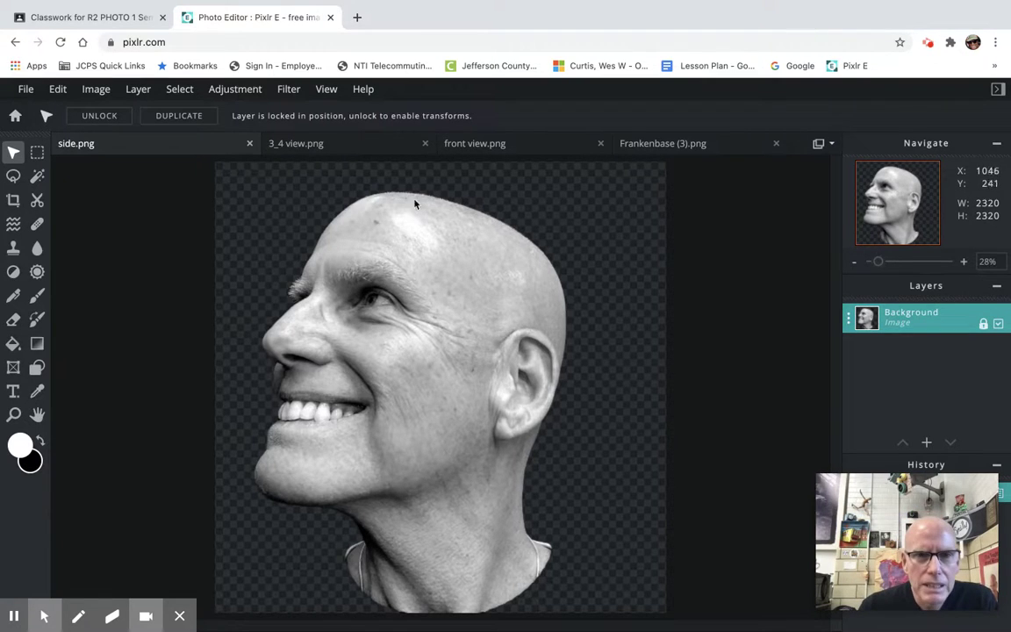
pyautogui.click(359, 146)
# Select a rectangle of about 716 × 474 px around the eye and eyebrow in side.png and copy it
pyautogui.click(165, 147)
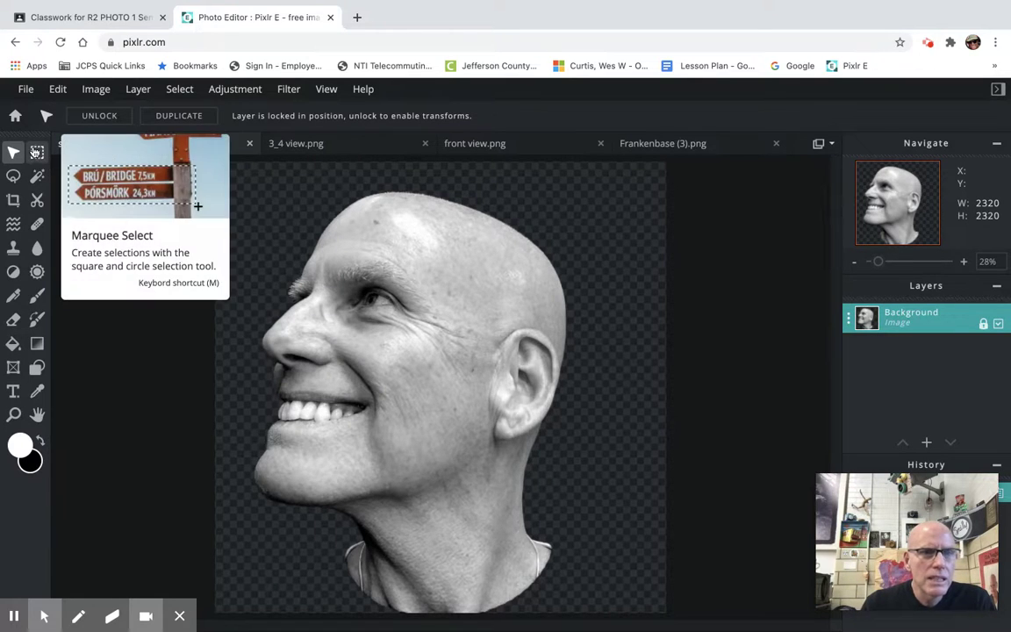
pyautogui.click(37, 153)
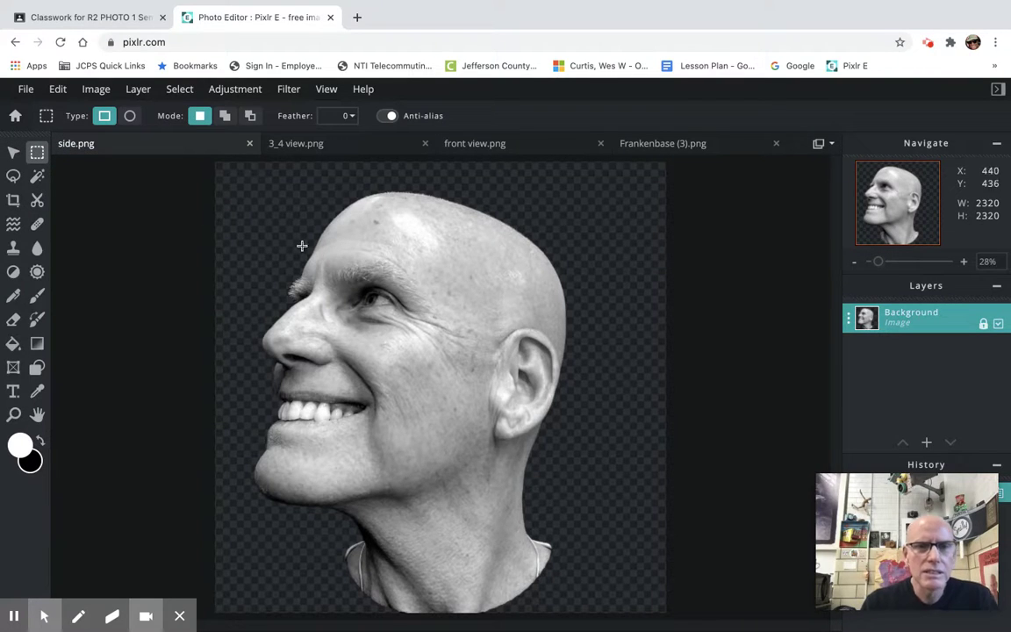
pyautogui.moveTo(331, 258); pyautogui.dragTo(470, 348)
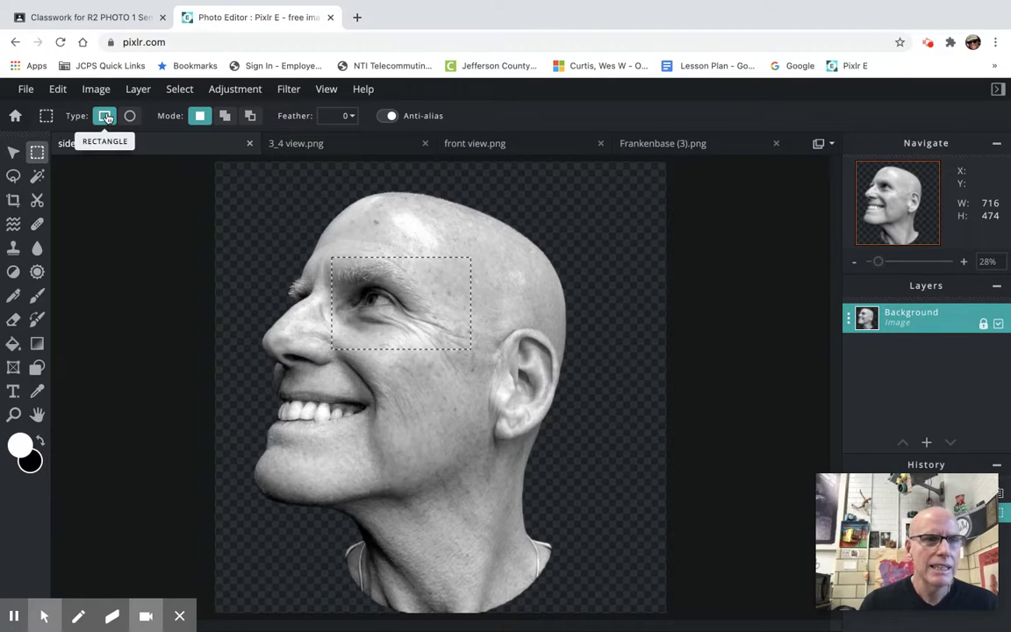
pyautogui.click(58, 89)
pyautogui.click(63, 175)
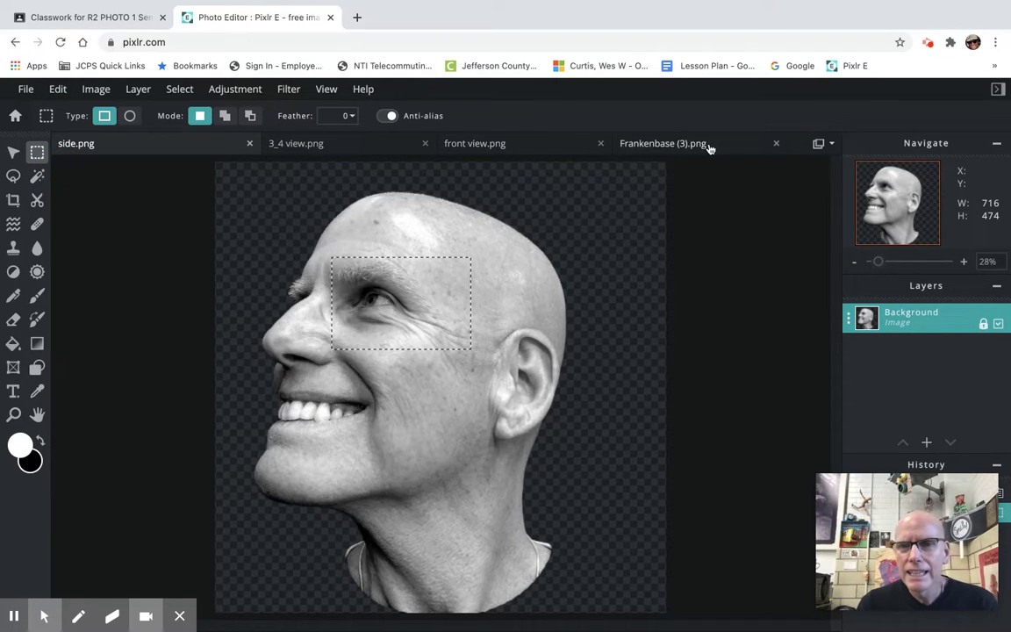
# Paste the copied eye into Frankenbase (3).png as a new layer, allowing the site to access the clipboard
pyautogui.click(664, 143)
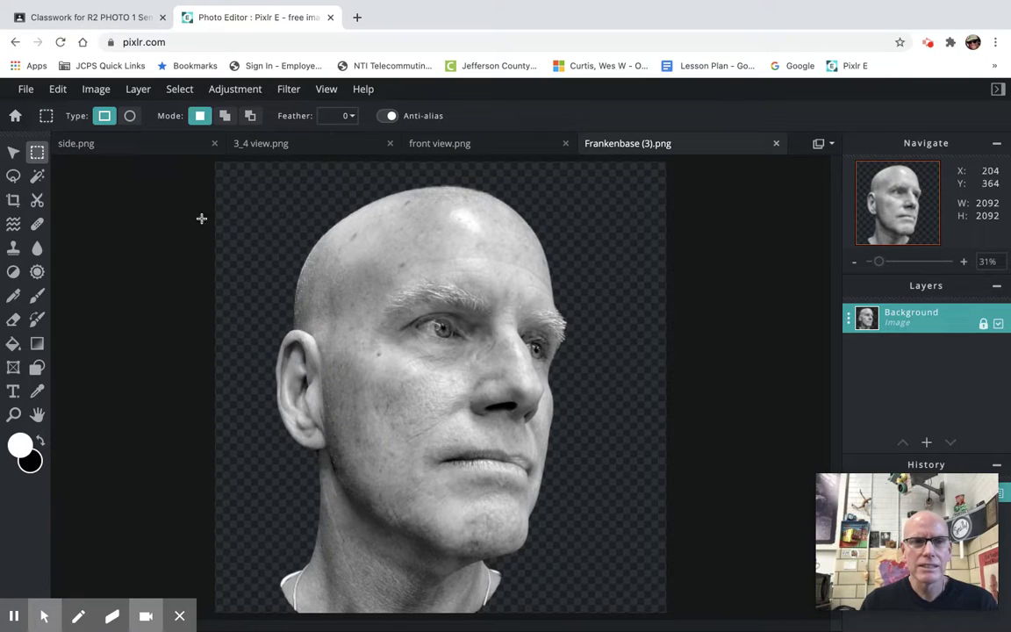
pyautogui.click(58, 89)
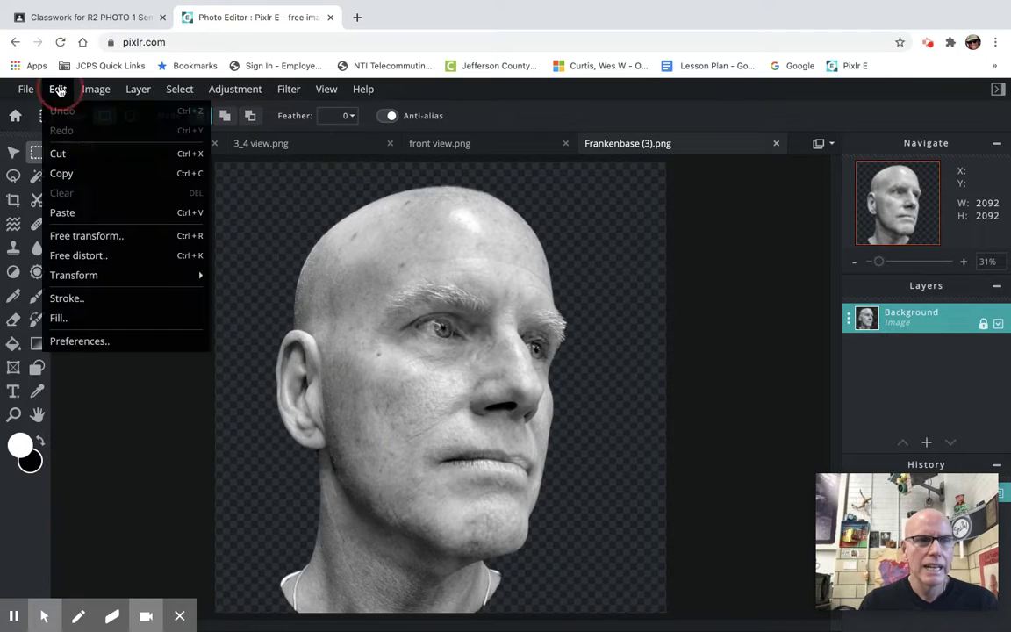
pyautogui.click(64, 213)
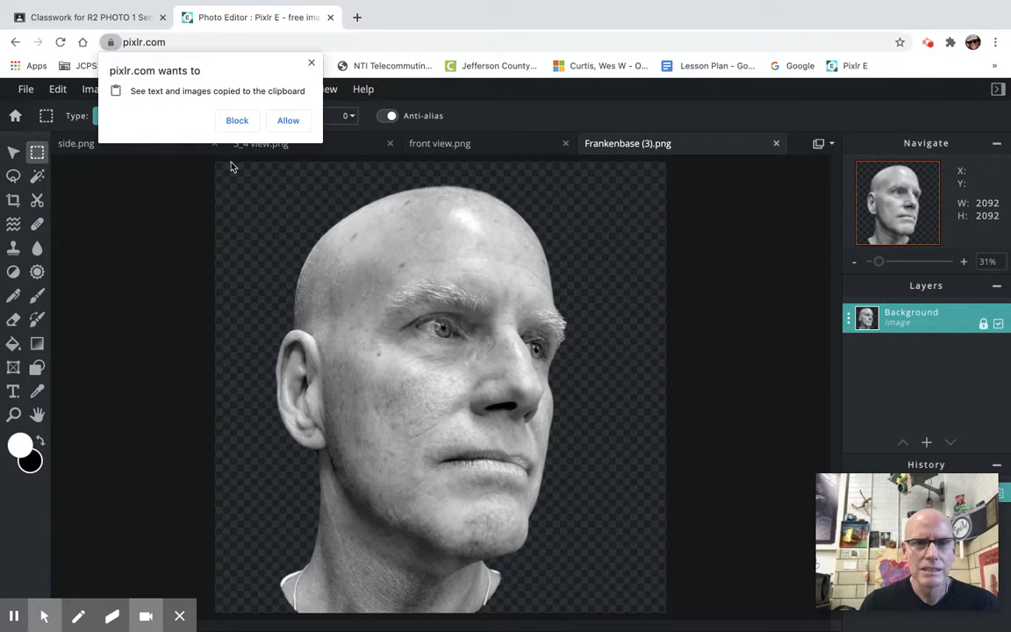
pyautogui.click(289, 121)
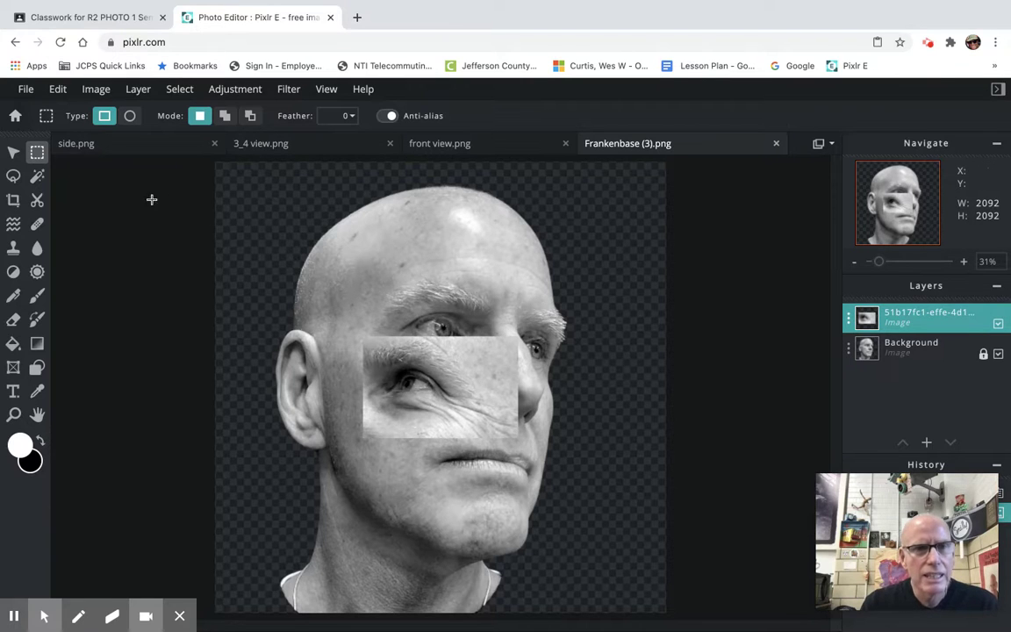
# Move the pasted eye over the base face's eye nearest the ear, enlarging it to about 752 × 498 px and rotating it slightly clockwise
pyautogui.click(13, 154)
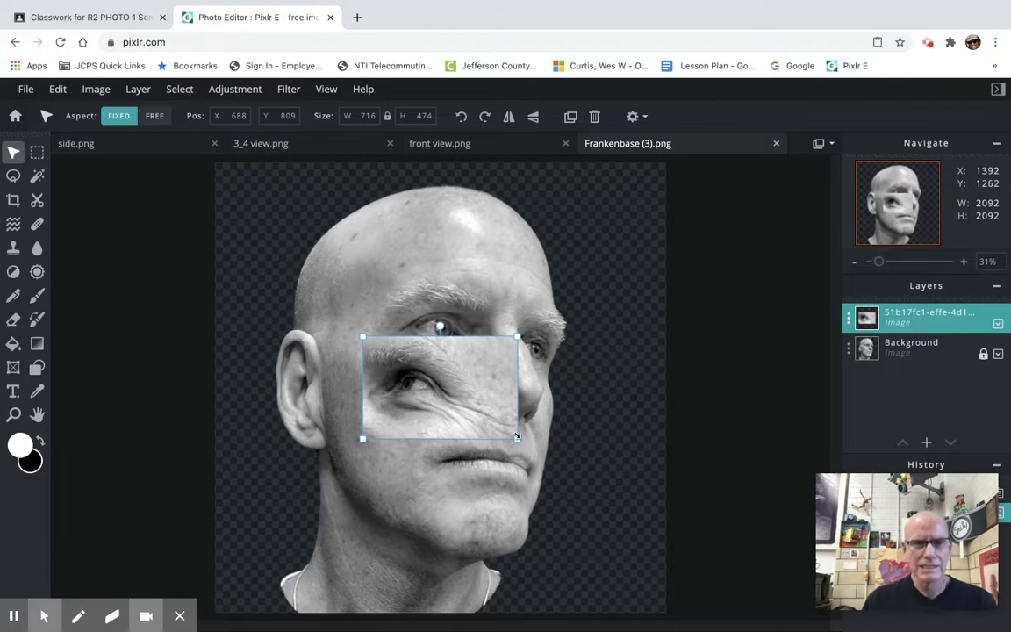
pyautogui.moveTo(462, 408); pyautogui.dragTo(437, 336)
pyautogui.moveTo(341, 273); pyautogui.dragTo(249, 219)
pyautogui.moveTo(405, 288); pyautogui.dragTo(334, 265)
pyautogui.moveTo(415, 254)
pyautogui.mouseDown()
pyautogui.moveTo(384, 242)
pyautogui.moveTo(436, 255)
pyautogui.moveTo(384, 235)
pyautogui.moveTo(416, 248)
pyautogui.mouseUp()
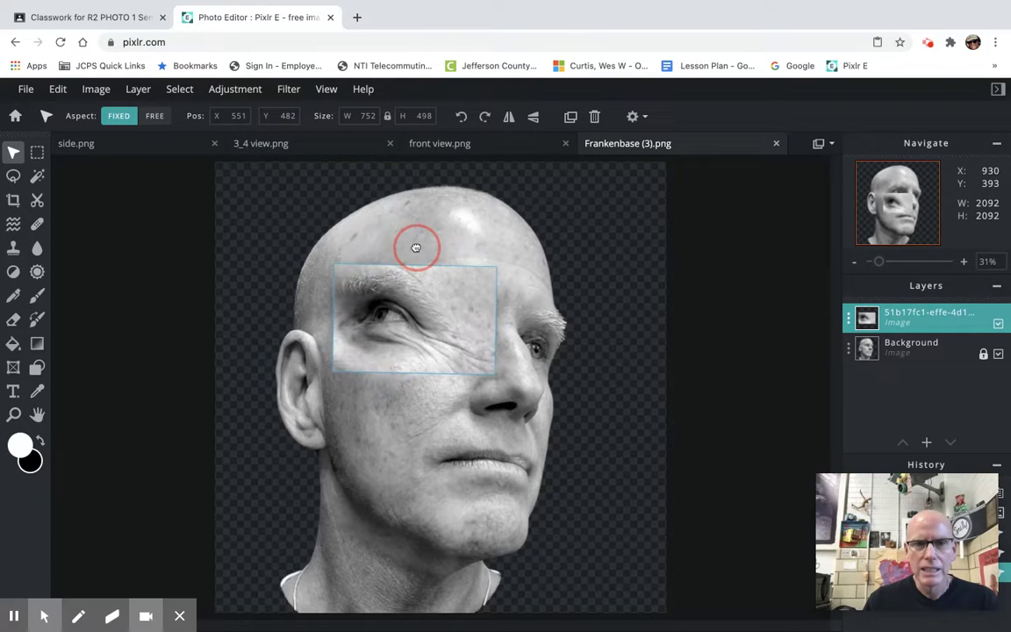
pyautogui.moveTo(423, 301); pyautogui.dragTo(415, 294)
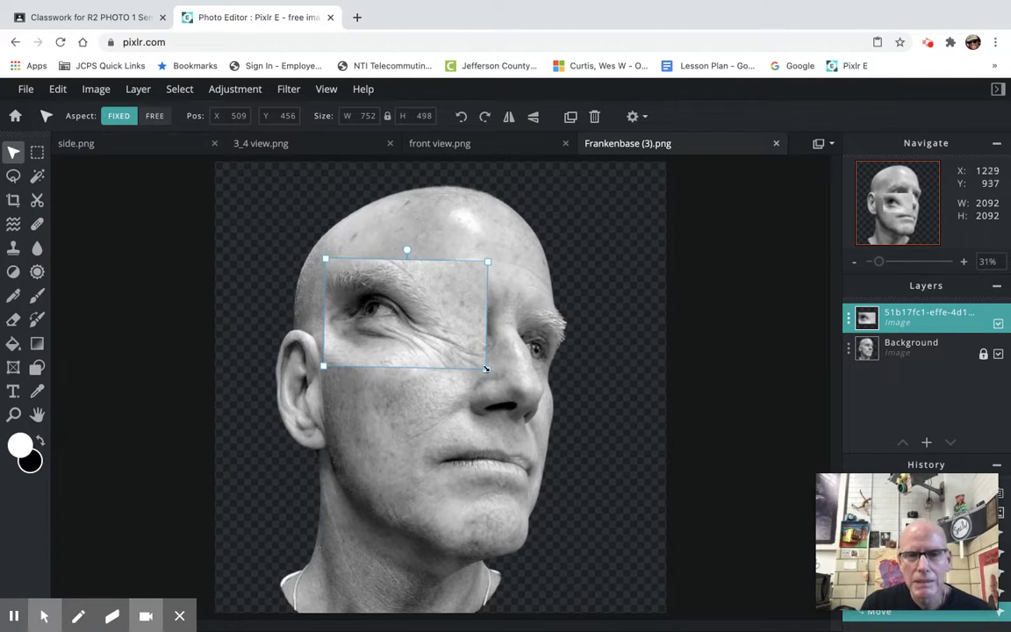
# Shrink the pasted eye to about 626 × 415 px and reposition it near the ear at about X 478, Y 506
pyautogui.moveTo(487, 372); pyautogui.dragTo(463, 355)
pyautogui.moveTo(402, 323); pyautogui.dragTo(390, 335)
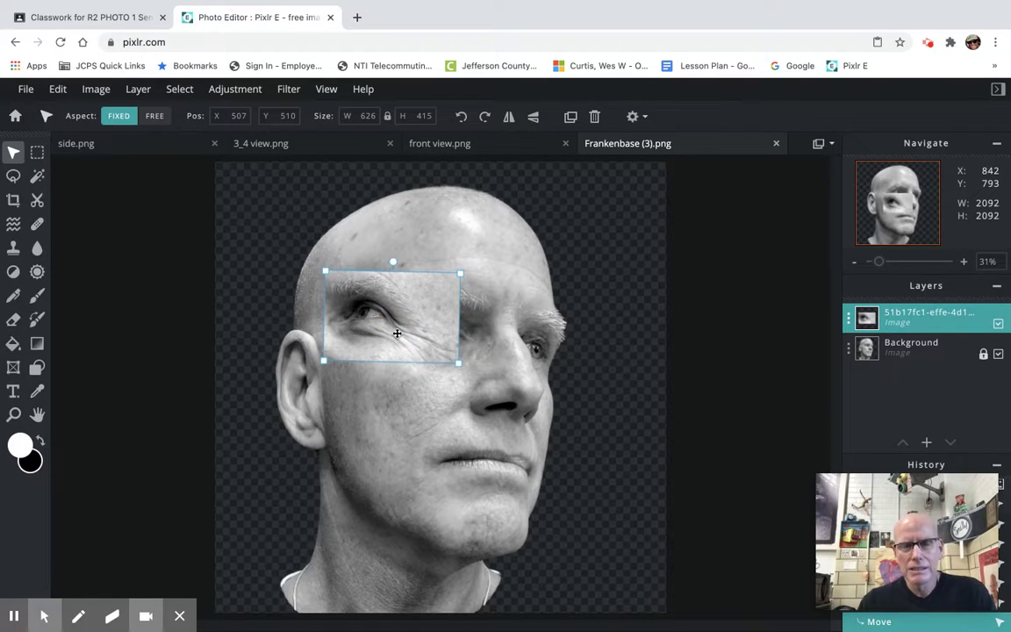
pyautogui.moveTo(397, 333); pyautogui.dragTo(395, 329)
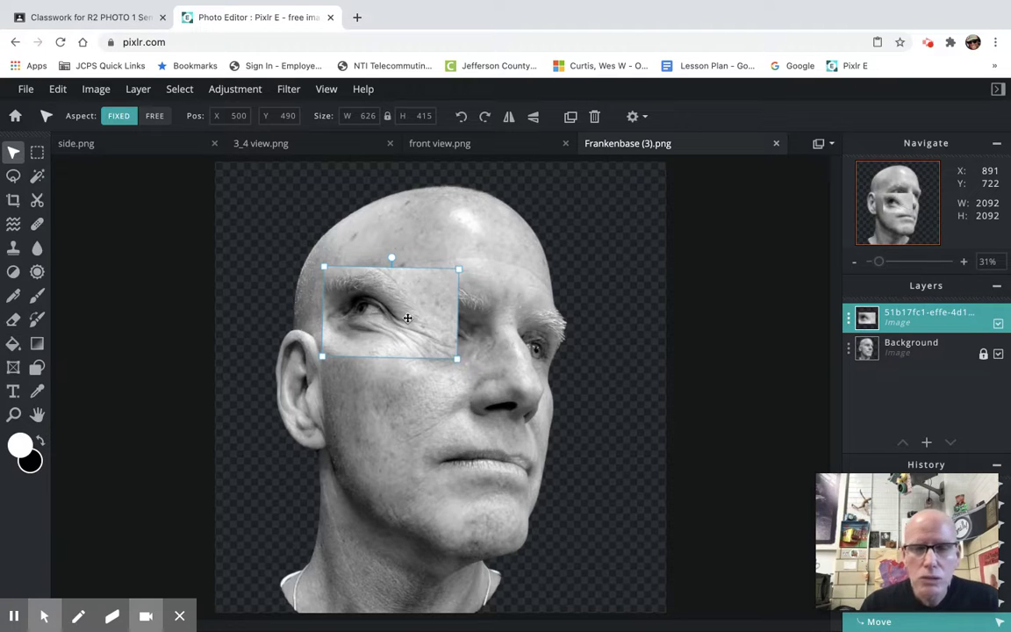
pyautogui.moveTo(421, 303)
pyautogui.mouseDown()
pyautogui.moveTo(442, 287)
pyautogui.moveTo(413, 282)
pyautogui.moveTo(475, 338)
pyautogui.moveTo(428, 318)
pyautogui.mouseUp()
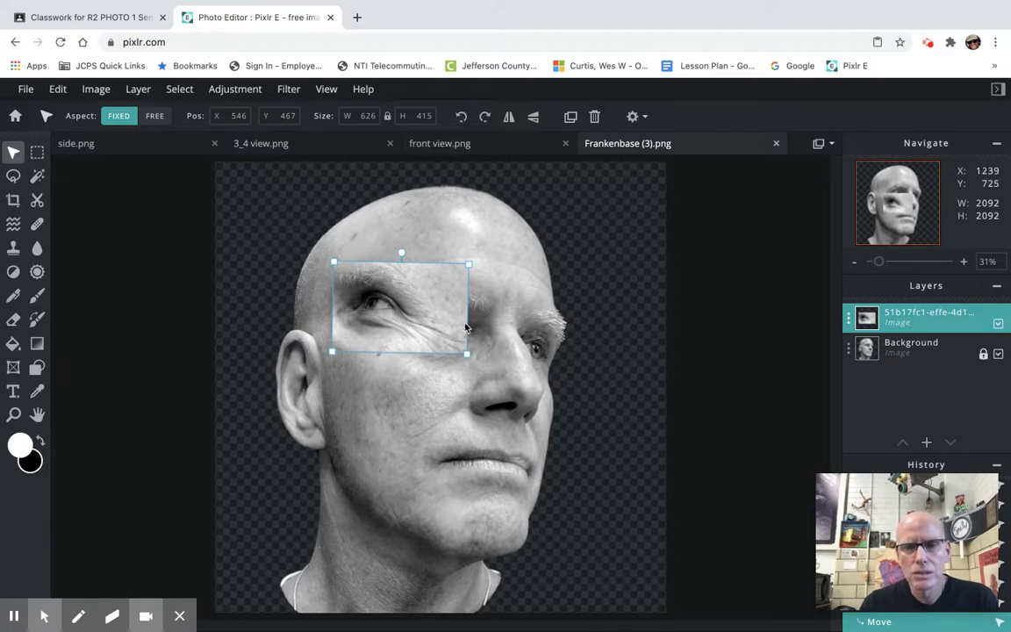
pyautogui.moveTo(424, 323); pyautogui.dragTo(409, 330)
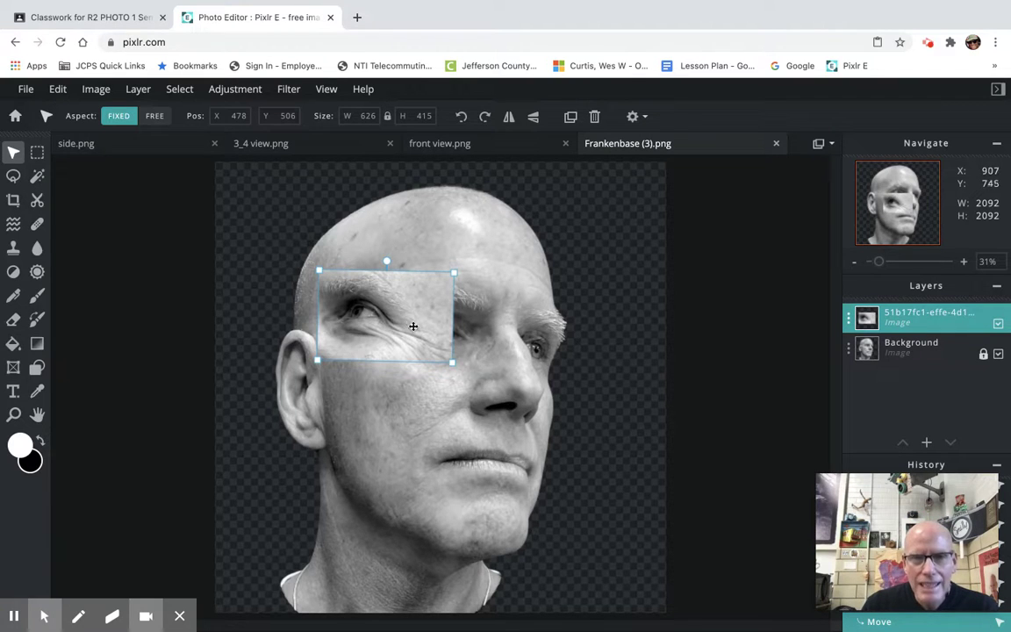
pyautogui.click(58, 91)
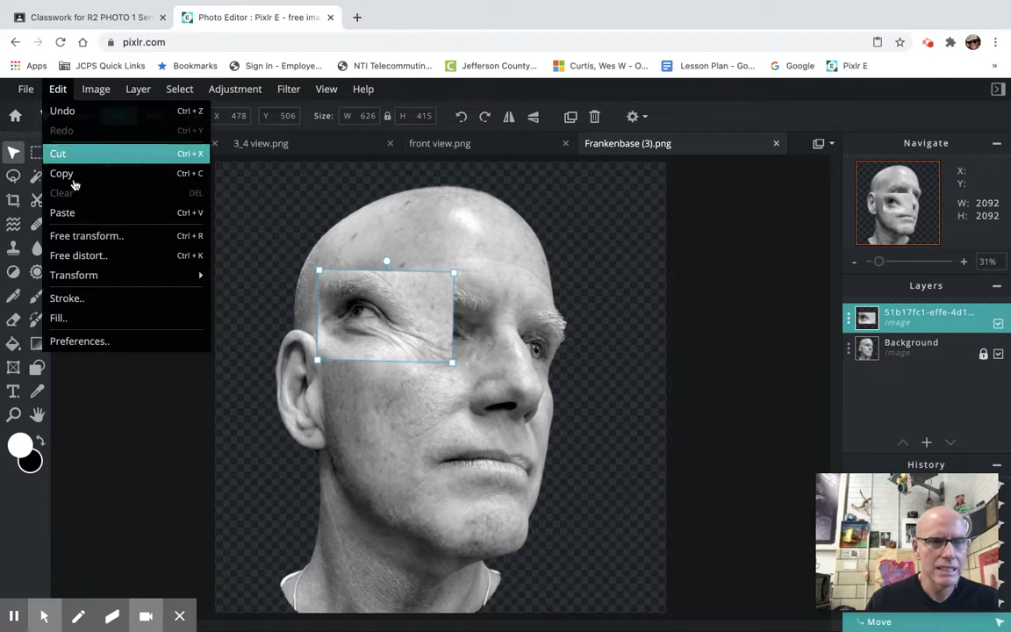
pyautogui.moveTo(67, 276)
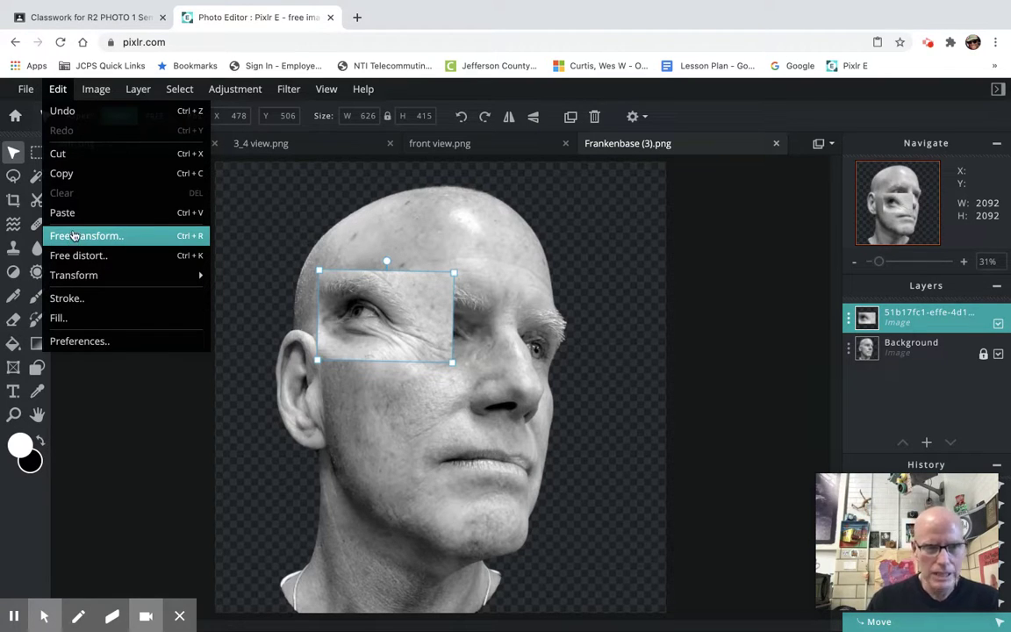
pyautogui.click(194, 230)
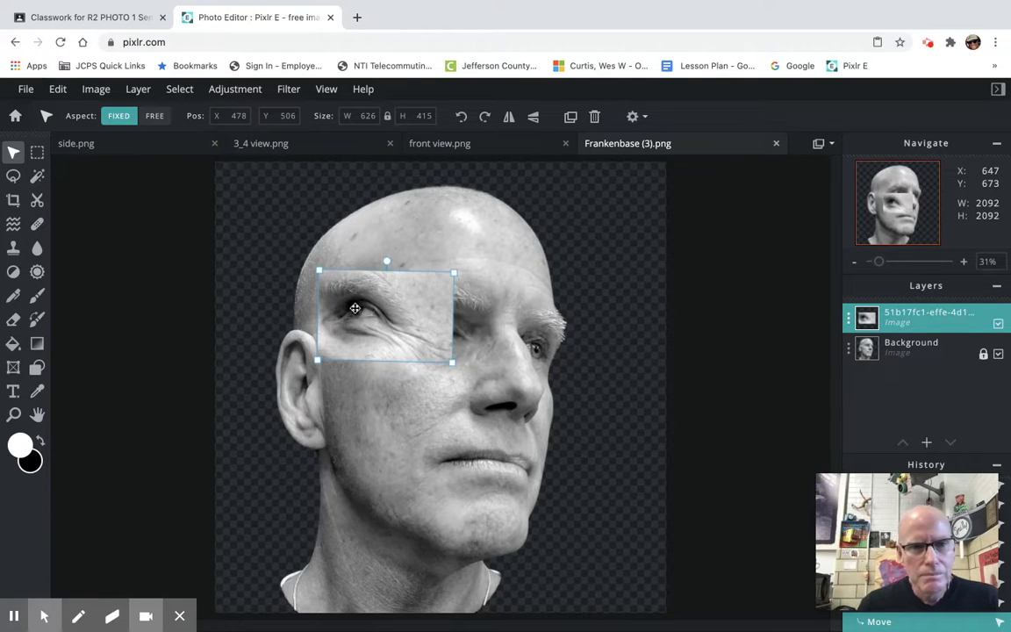
# Duplicate the eye layer by copying and pasting it, and move the copy just below the original
pyautogui.click(70, 92)
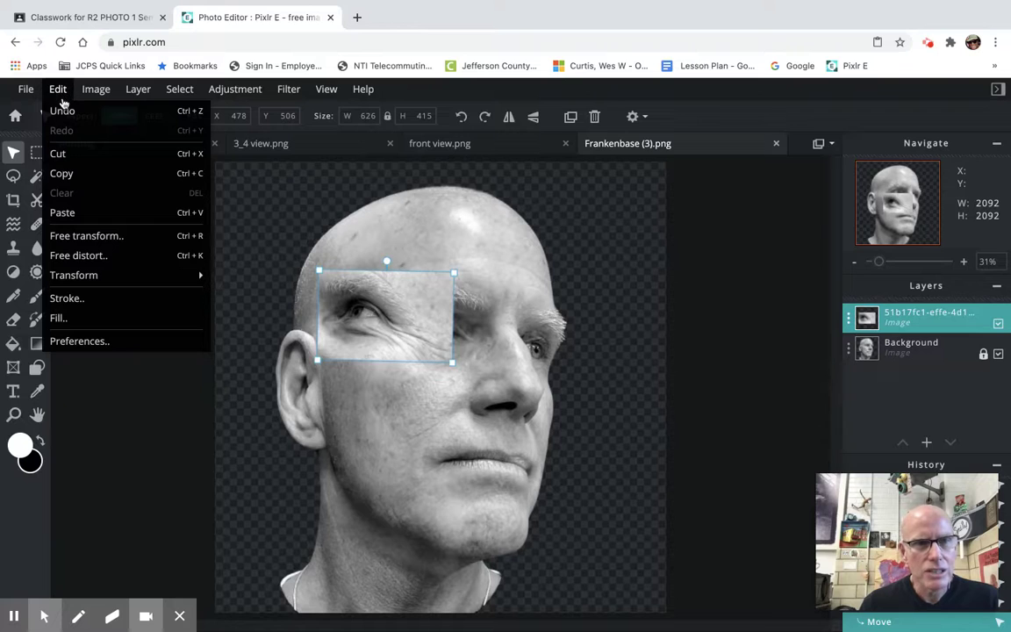
pyautogui.click(65, 173)
pyautogui.click(59, 91)
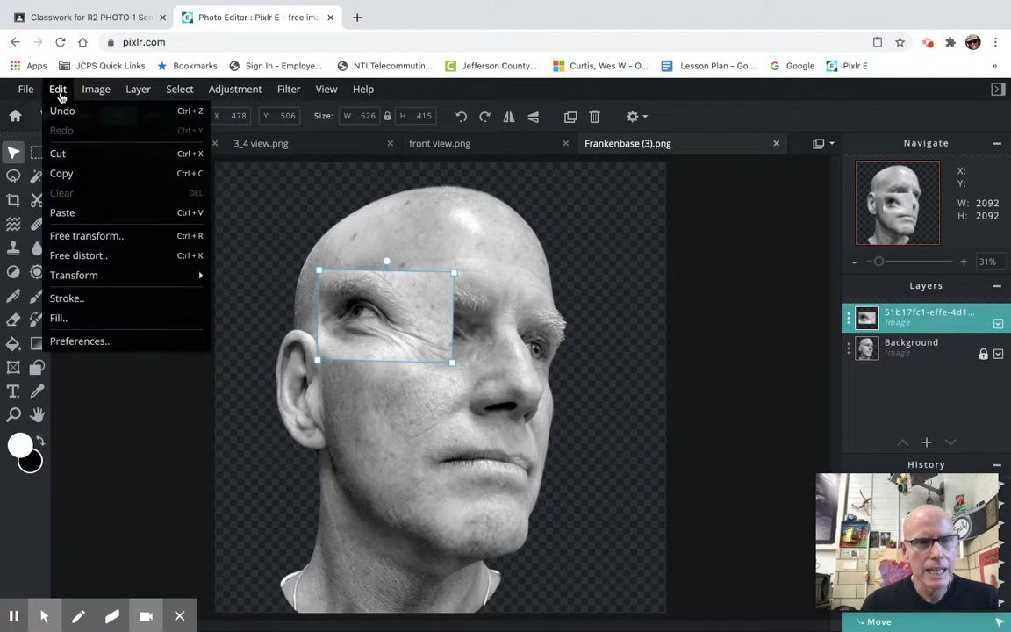
pyautogui.click(76, 215)
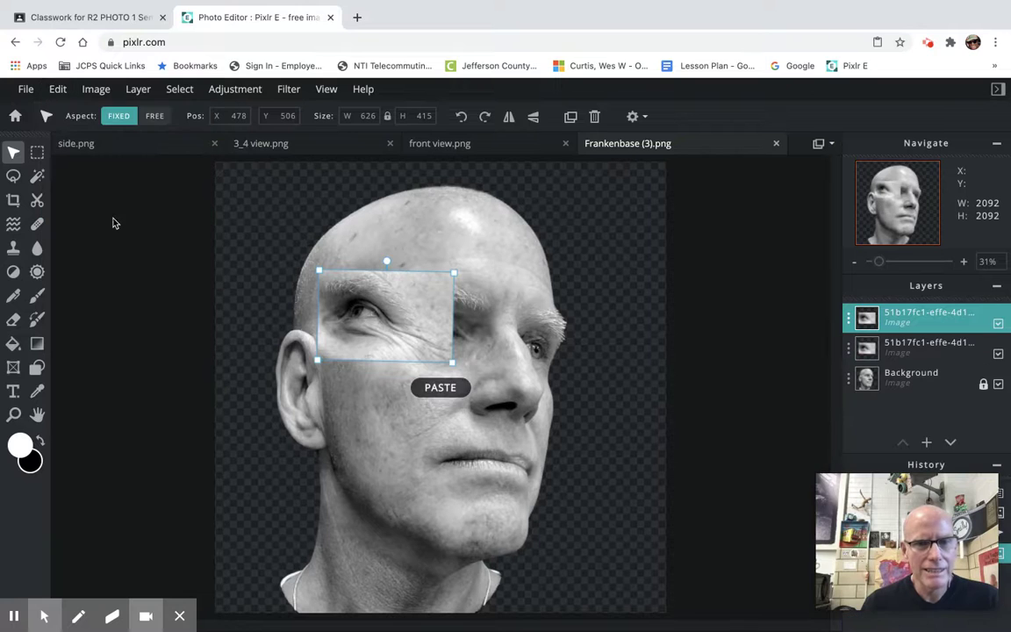
pyautogui.moveTo(363, 308); pyautogui.dragTo(388, 354)
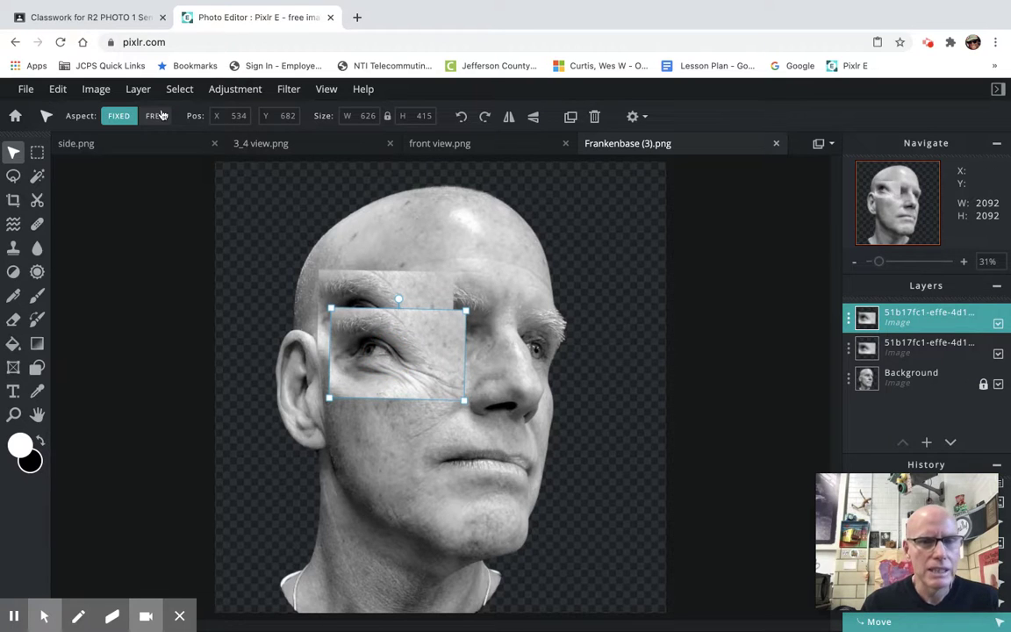
# Flip the duplicate eye horizontally and arrange both eyes across the face, at about X 966, Y 549 and X 454, Y 464
pyautogui.click(58, 91)
pyautogui.moveTo(98, 287)
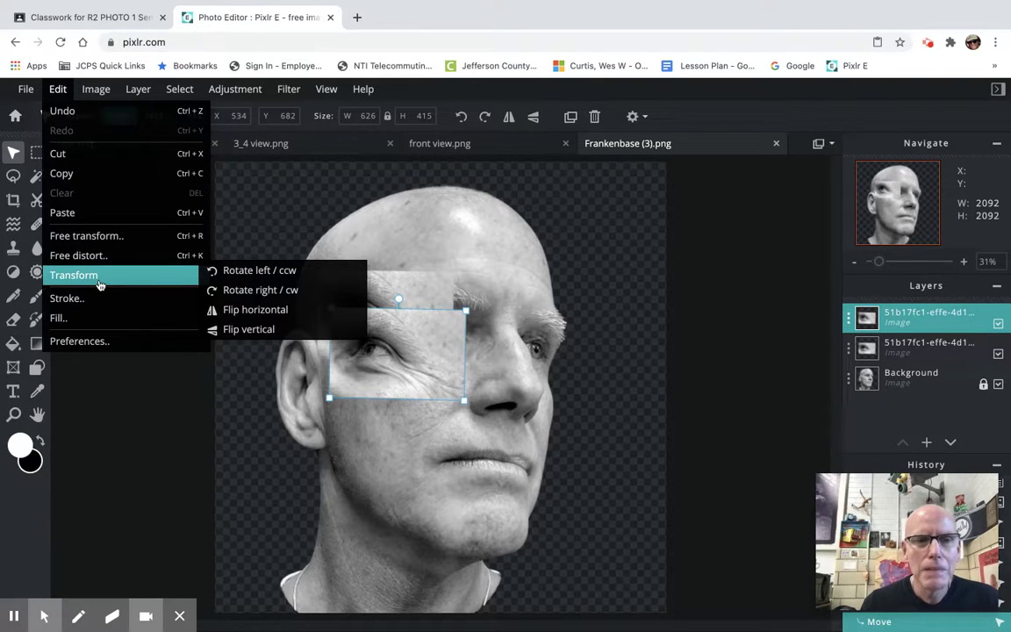
pyautogui.click(227, 310)
pyautogui.moveTo(368, 377); pyautogui.dragTo(446, 360)
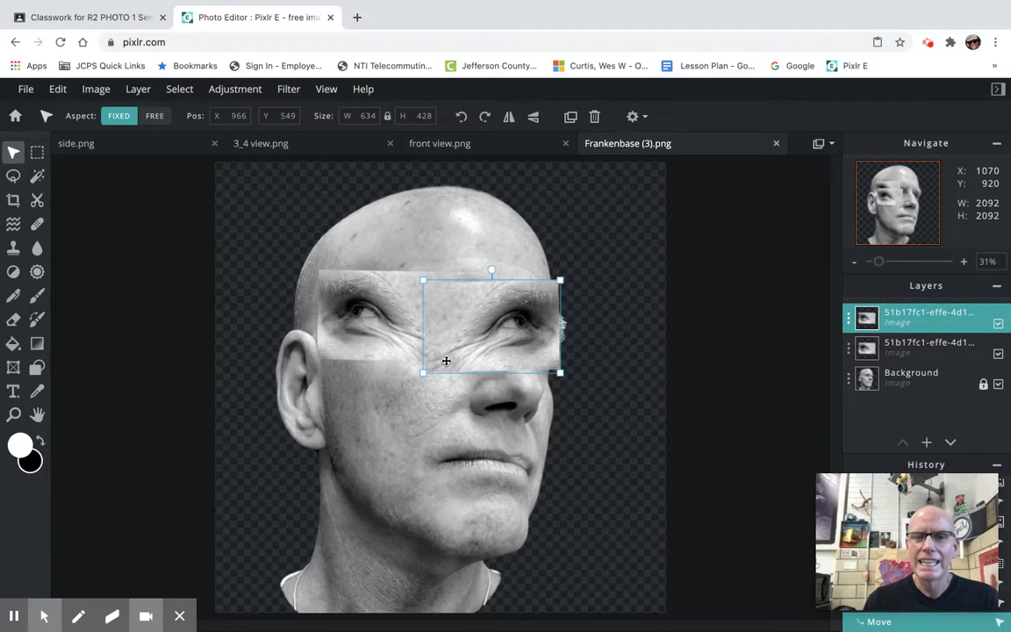
pyautogui.click(349, 339)
pyautogui.moveTo(350, 337); pyautogui.dragTo(356, 341)
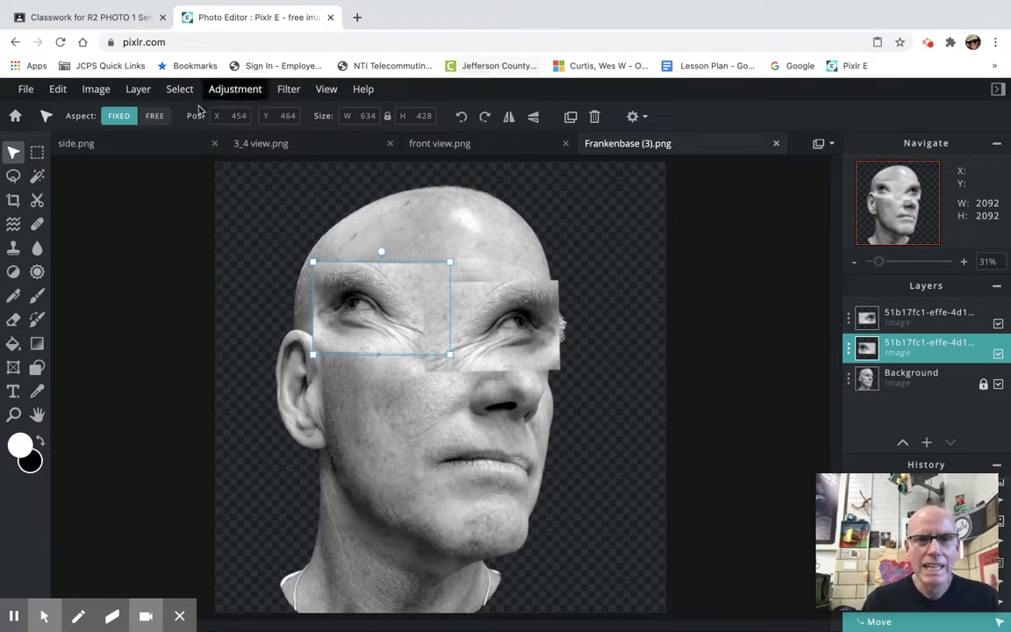
# Replace the selection in side.png with a rectangle of about 777 × 643 px around the smiling mouth and chin, and copy it
pyautogui.click(133, 148)
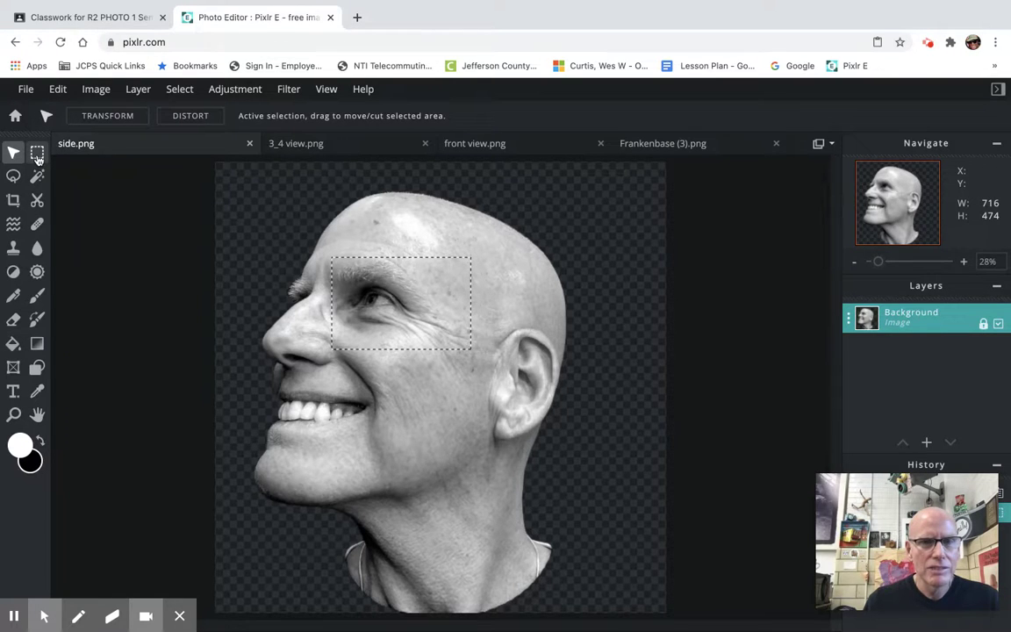
pyautogui.rightClick(351, 279)
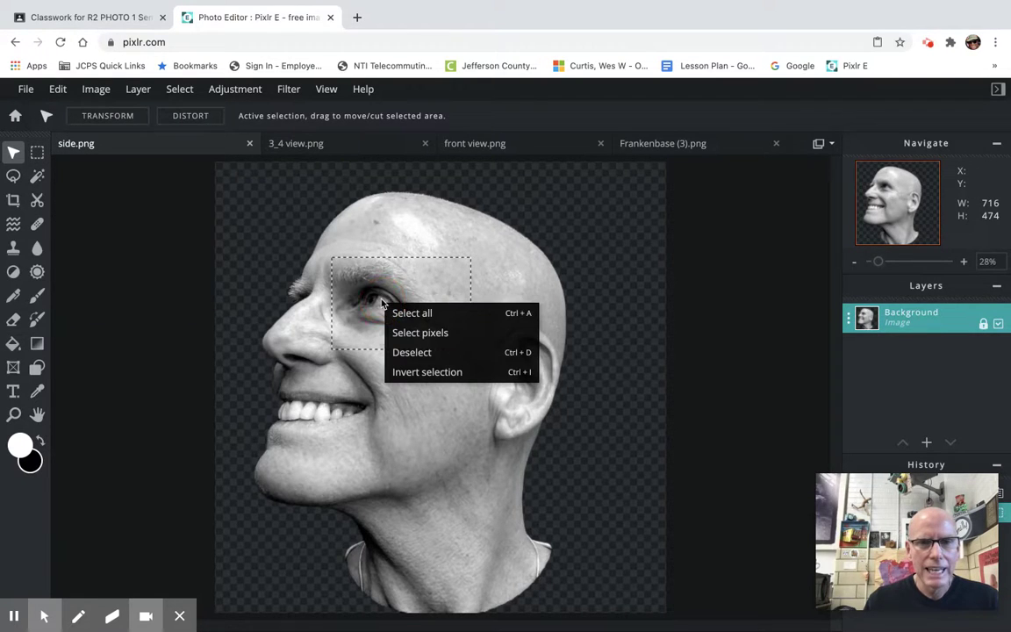
pyautogui.click(410, 353)
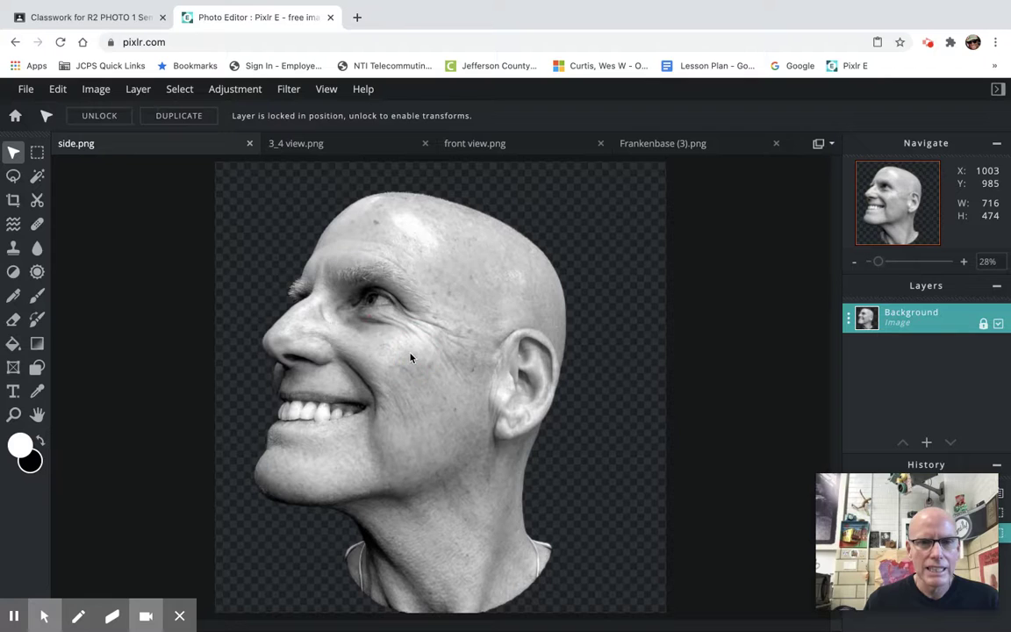
pyautogui.click(38, 153)
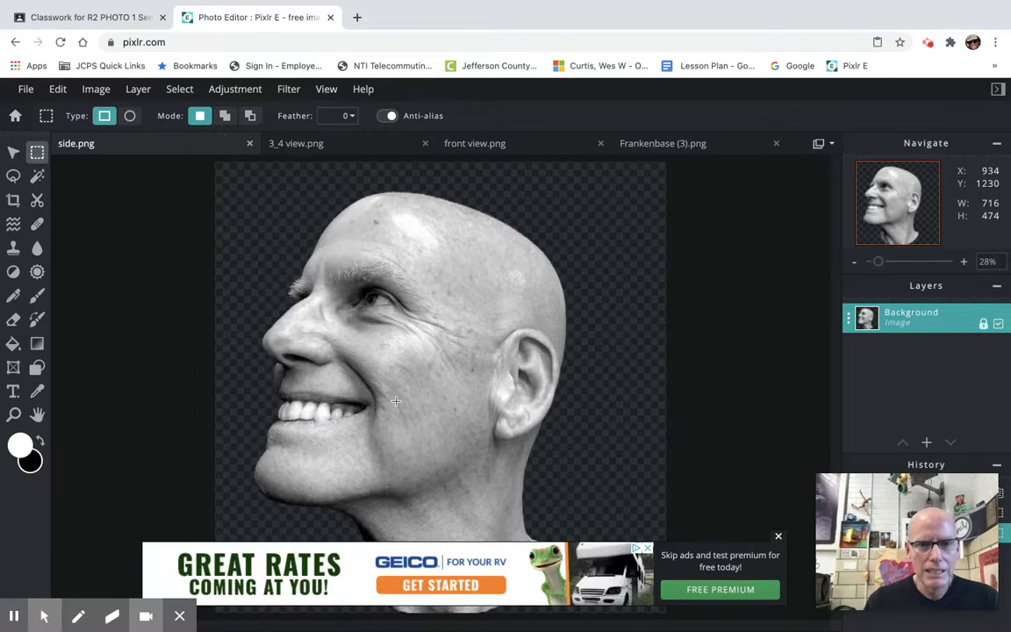
pyautogui.moveTo(397, 385); pyautogui.dragTo(260, 509)
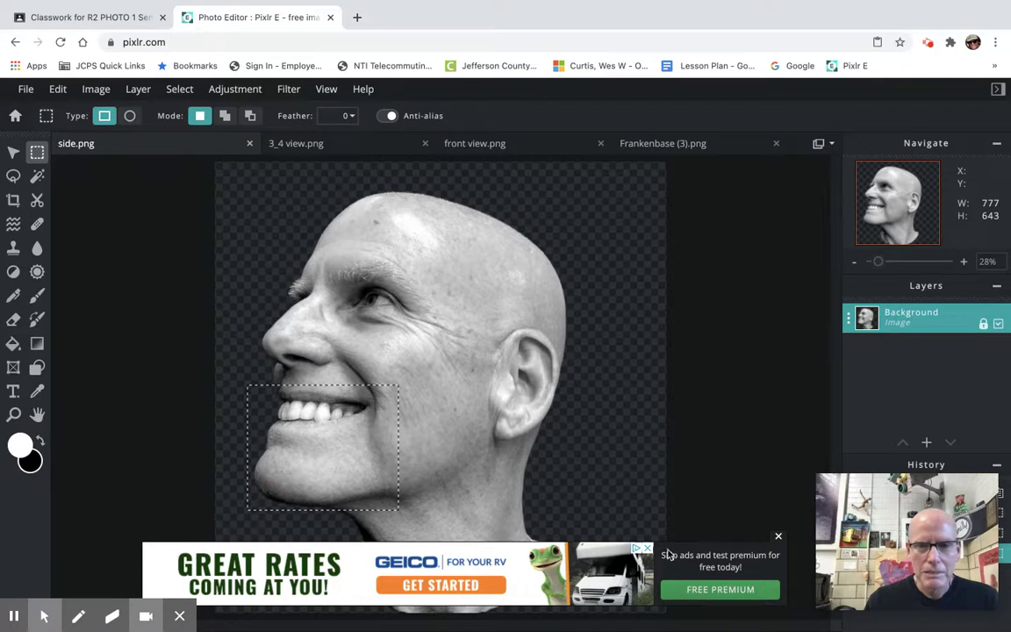
pyautogui.click(779, 537)
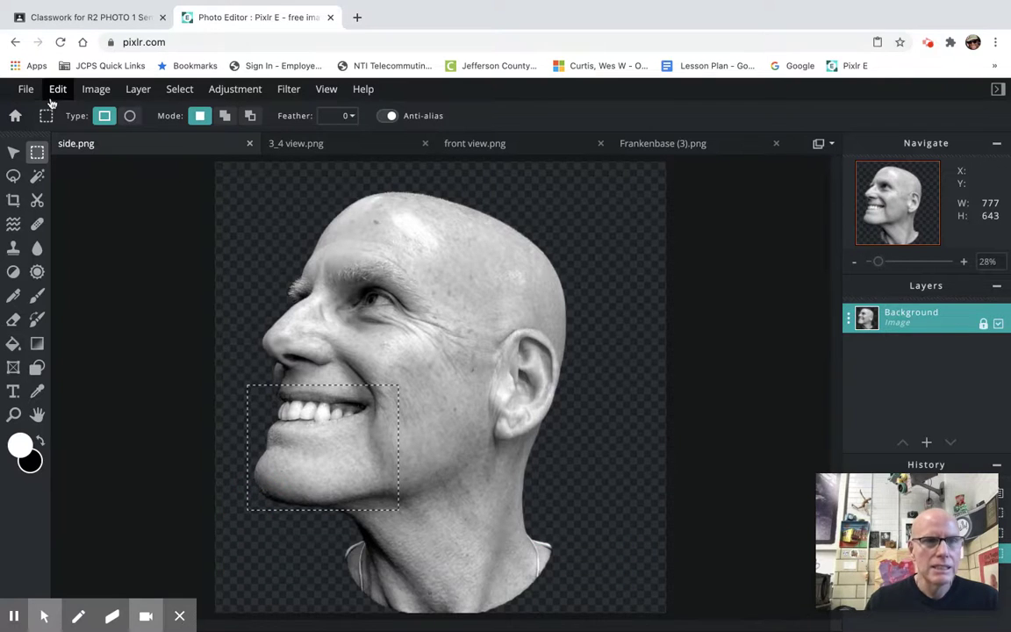
pyautogui.click(58, 89)
pyautogui.click(63, 173)
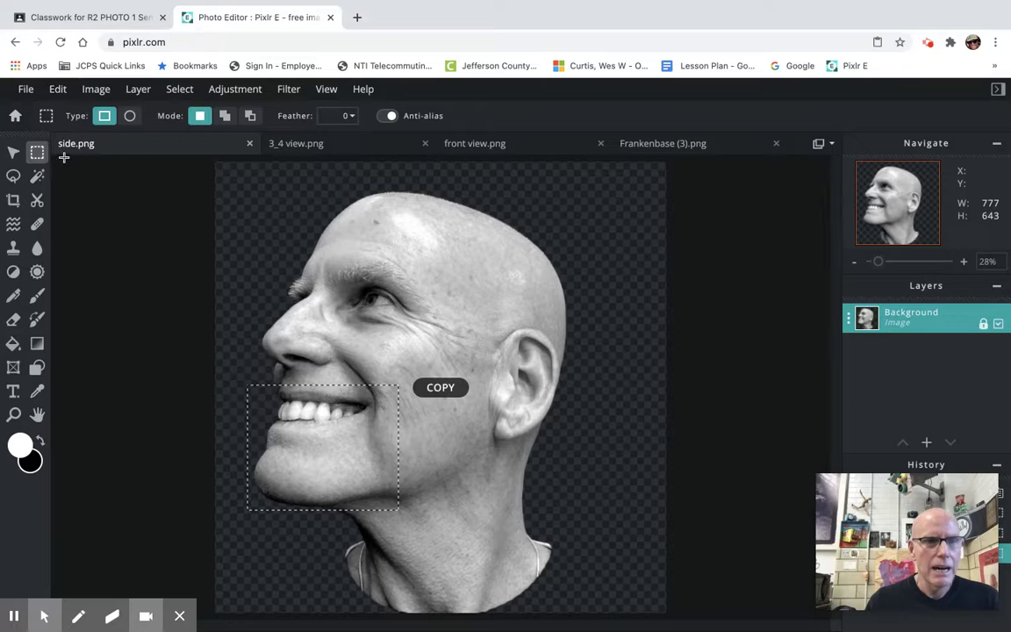
# Paste the copied mouth and chin into Frankenbase (3).png as a new layer
pyautogui.click(684, 145)
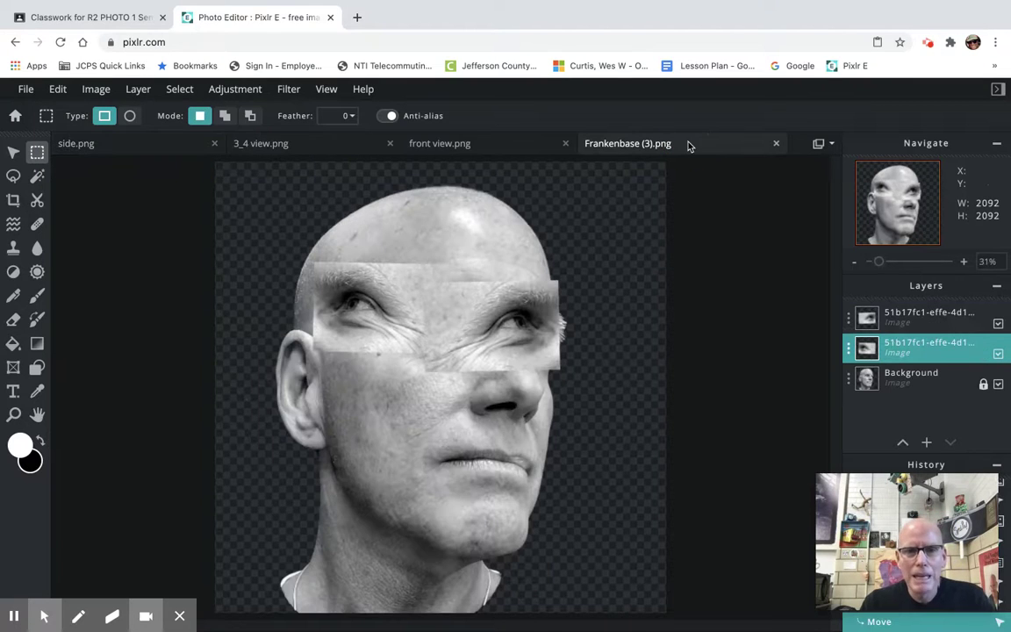
pyautogui.rightClick(416, 441)
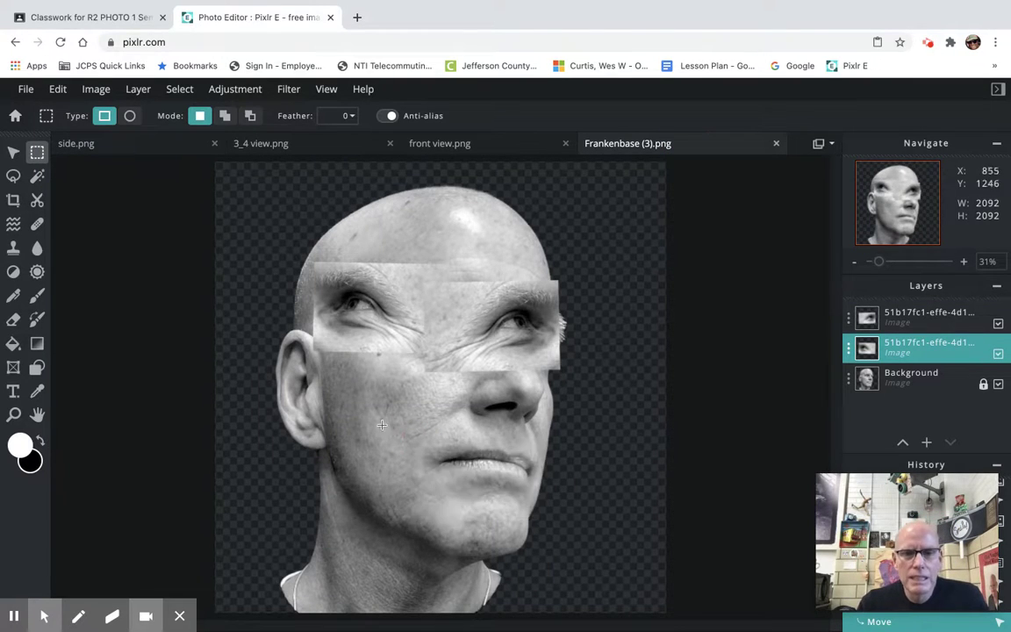
pyautogui.click(58, 89)
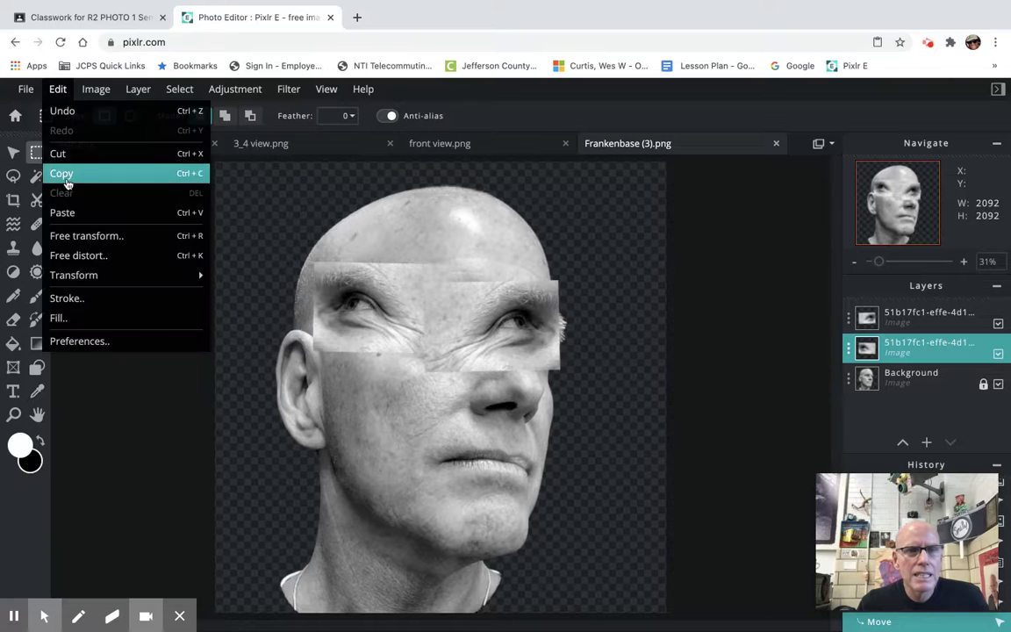
pyautogui.click(68, 211)
pyautogui.moveTo(418, 419); pyautogui.dragTo(405, 495)
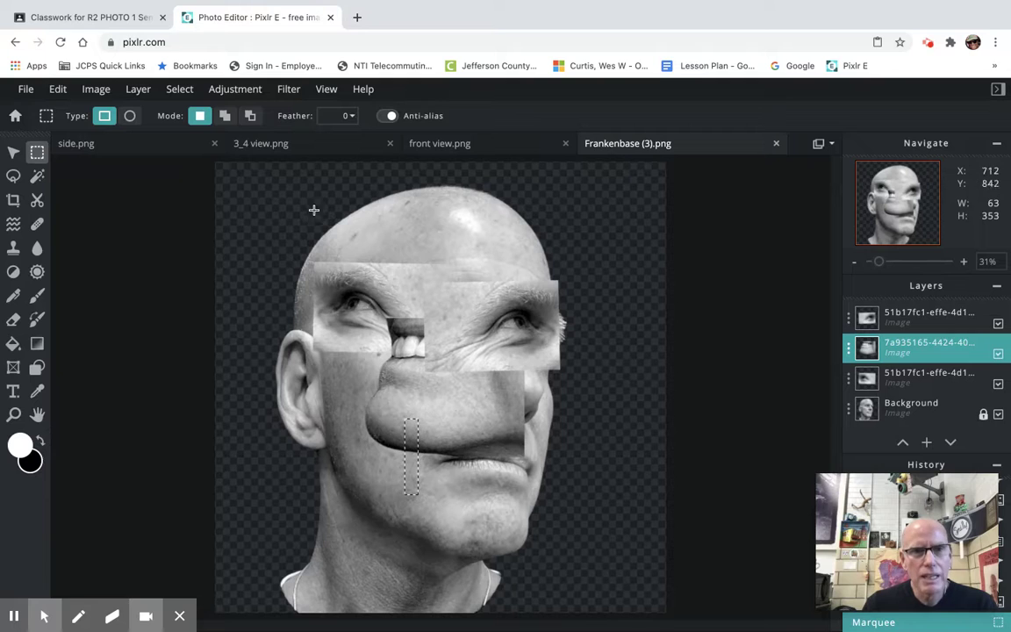
pyautogui.rightClick(413, 456)
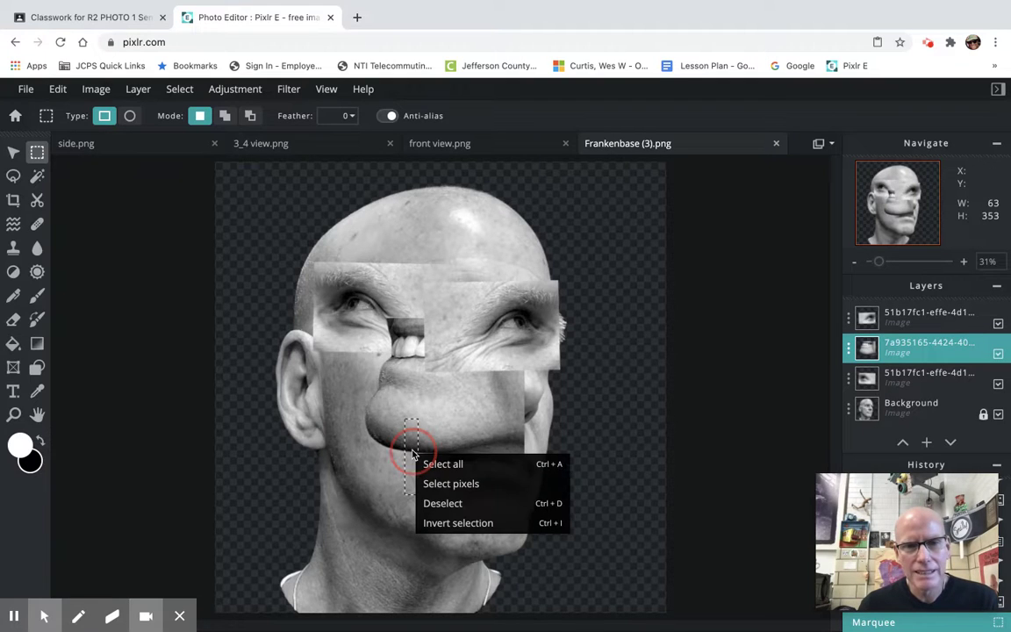
pyautogui.click(430, 505)
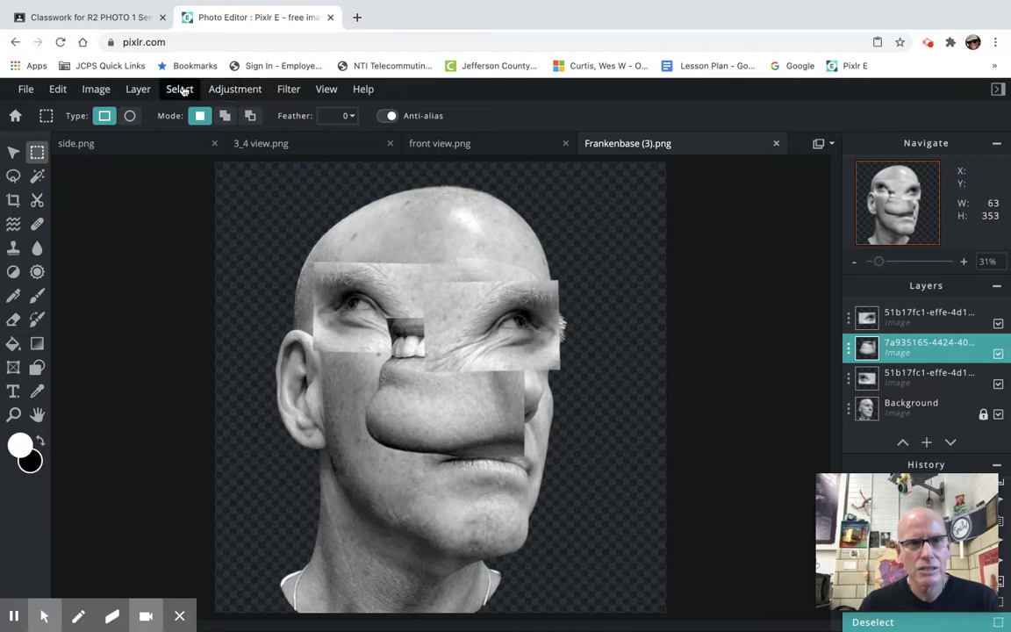
pyautogui.click(177, 89)
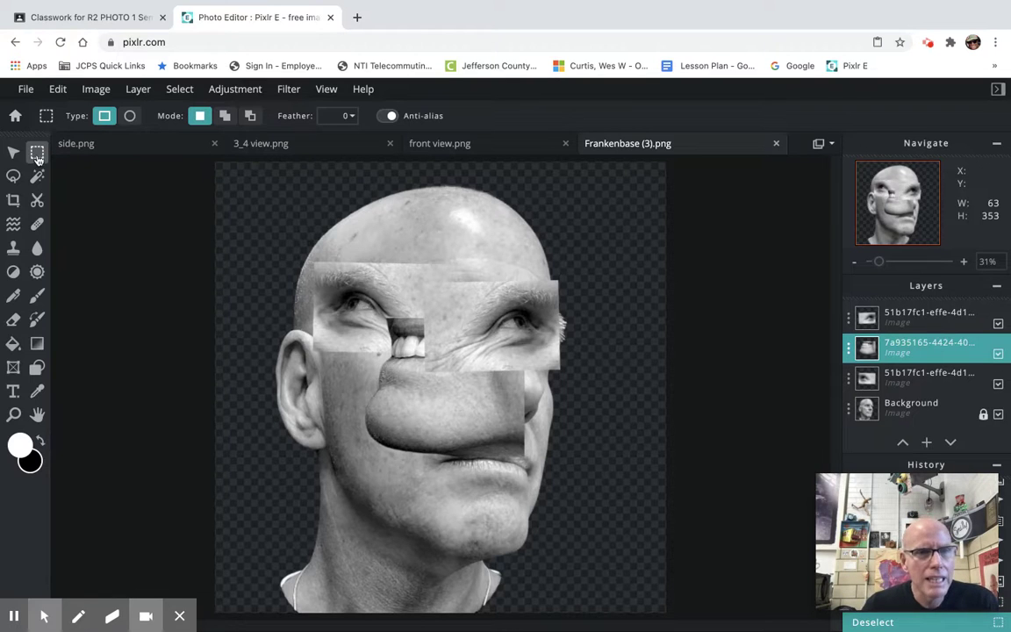
# Move the pasted mouth and chin down onto the jaw below the eyes, at about X 443, Y 1220
pyautogui.click(12, 155)
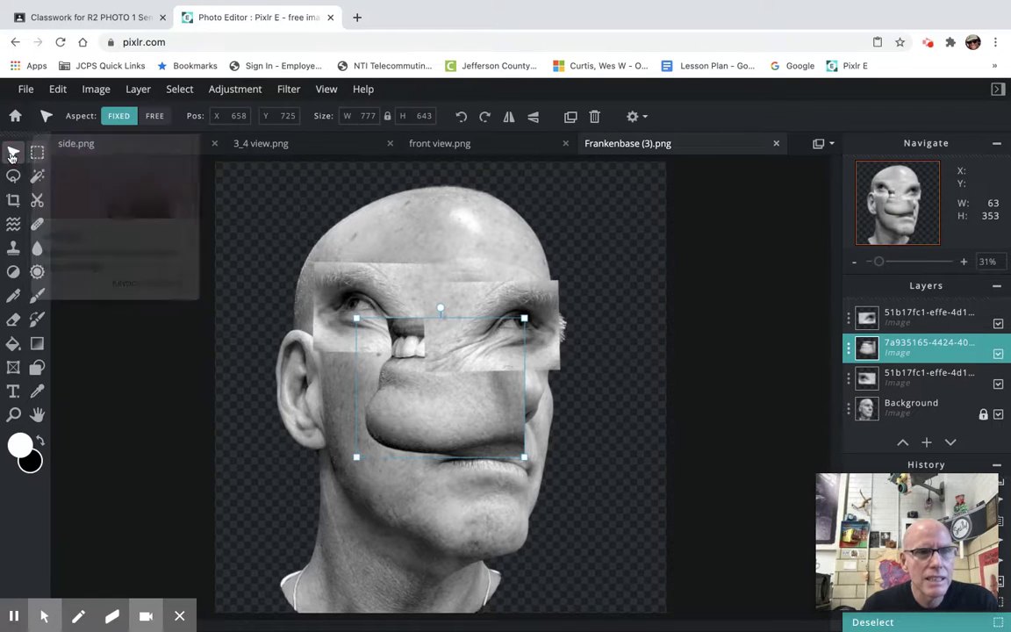
pyautogui.click(399, 411)
pyautogui.moveTo(399, 411); pyautogui.dragTo(334, 525)
pyautogui.moveTo(347, 528)
pyautogui.mouseDown()
pyautogui.moveTo(432, 524)
pyautogui.moveTo(341, 577)
pyautogui.moveTo(391, 553)
pyautogui.moveTo(398, 513)
pyautogui.moveTo(354, 502)
pyautogui.moveTo(348, 508)
pyautogui.moveTo(377, 501)
pyautogui.moveTo(354, 516)
pyautogui.mouseUp()
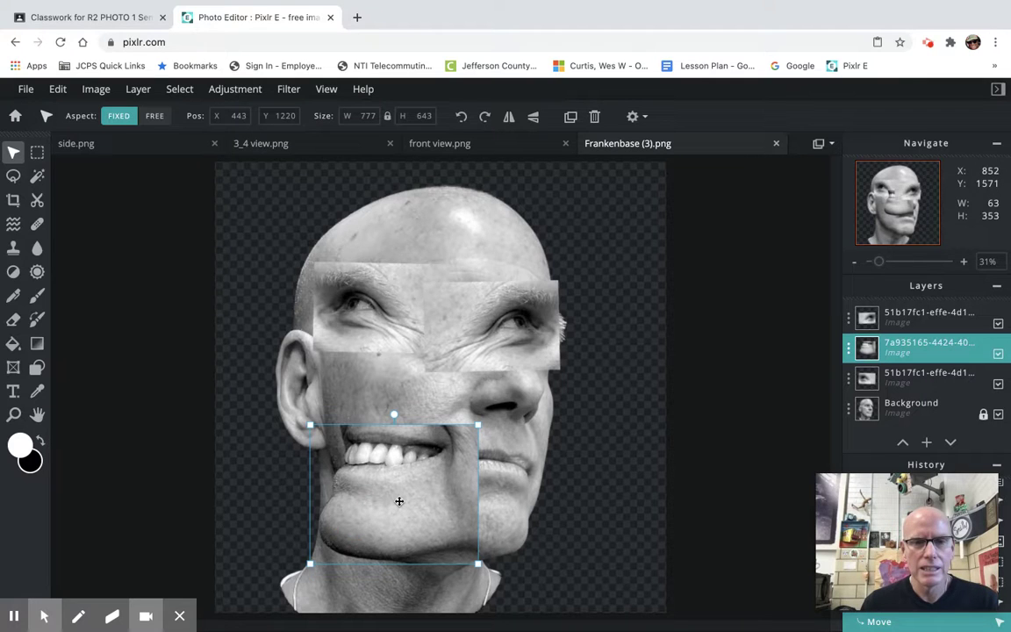
pyautogui.click(399, 500)
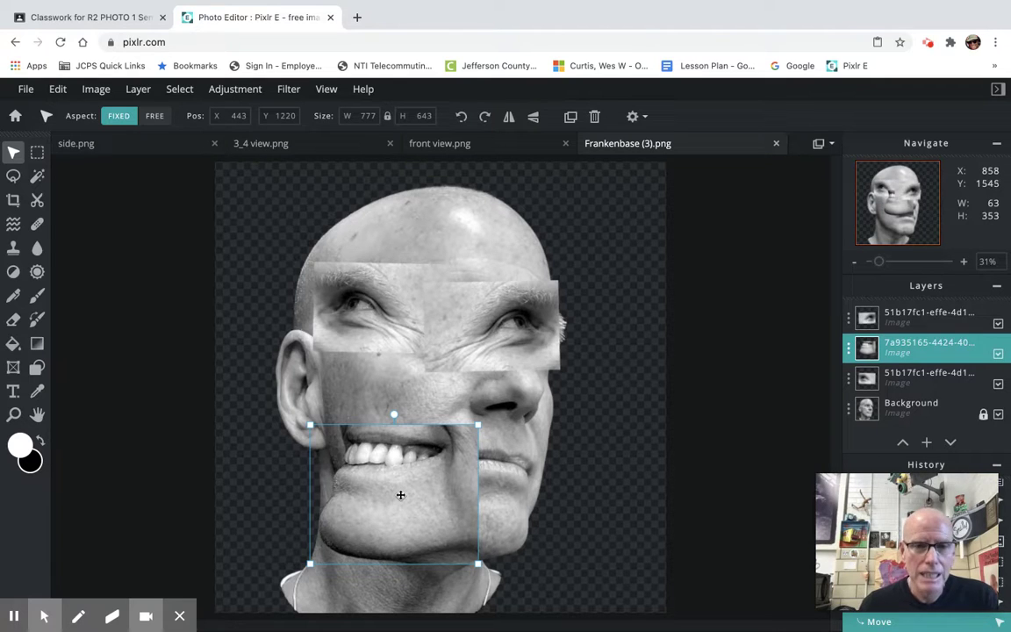
# Flip the mouth layer horizontally and move it over the base face's mouth and chin, at about X 1022, Y 1269
pyautogui.click(58, 91)
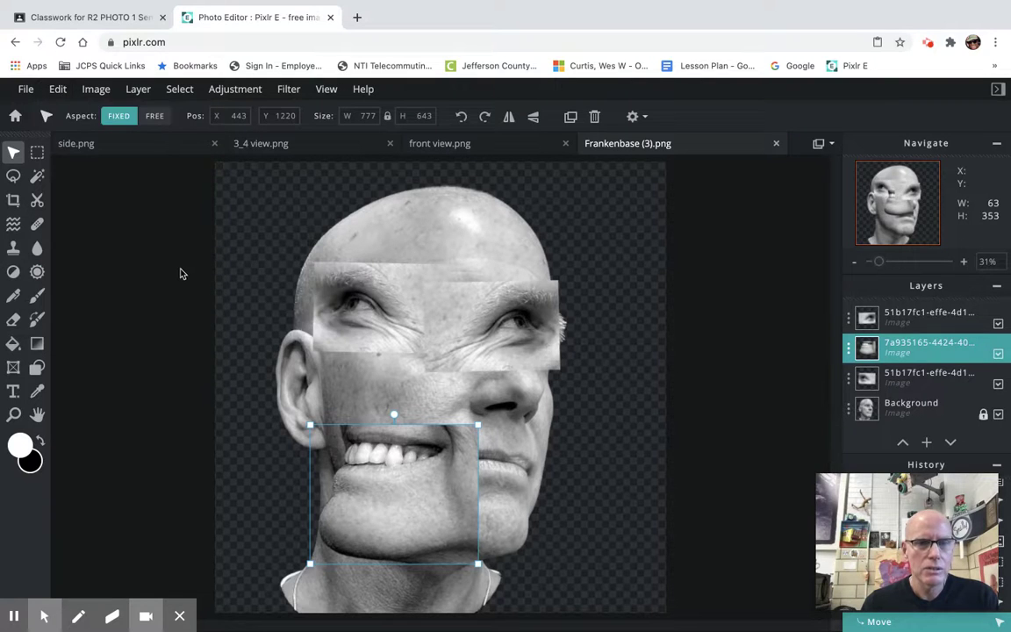
pyautogui.click(58, 89)
pyautogui.moveTo(78, 278)
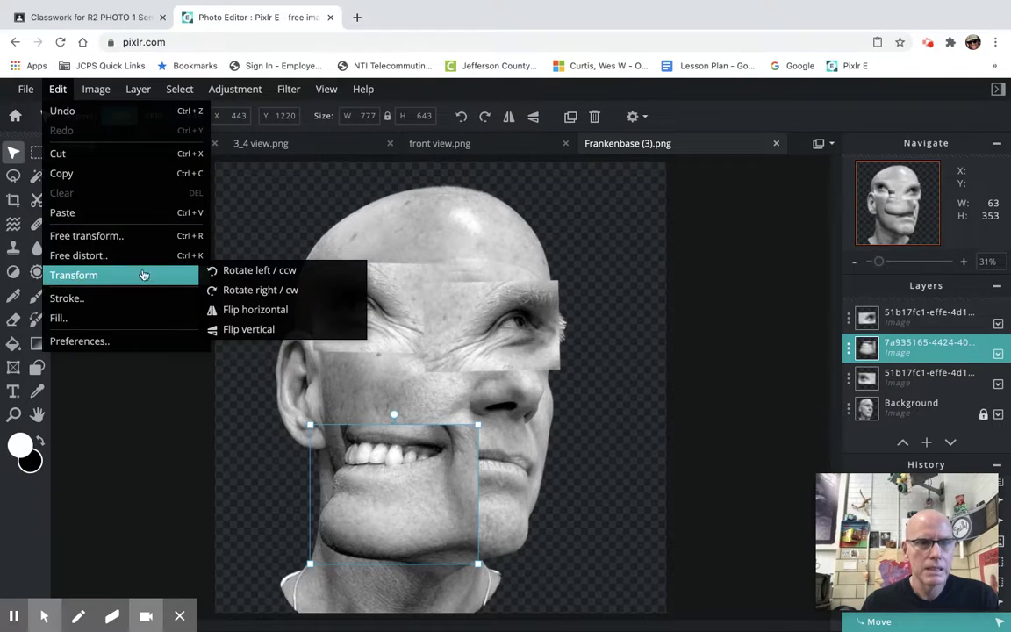
pyautogui.click(233, 310)
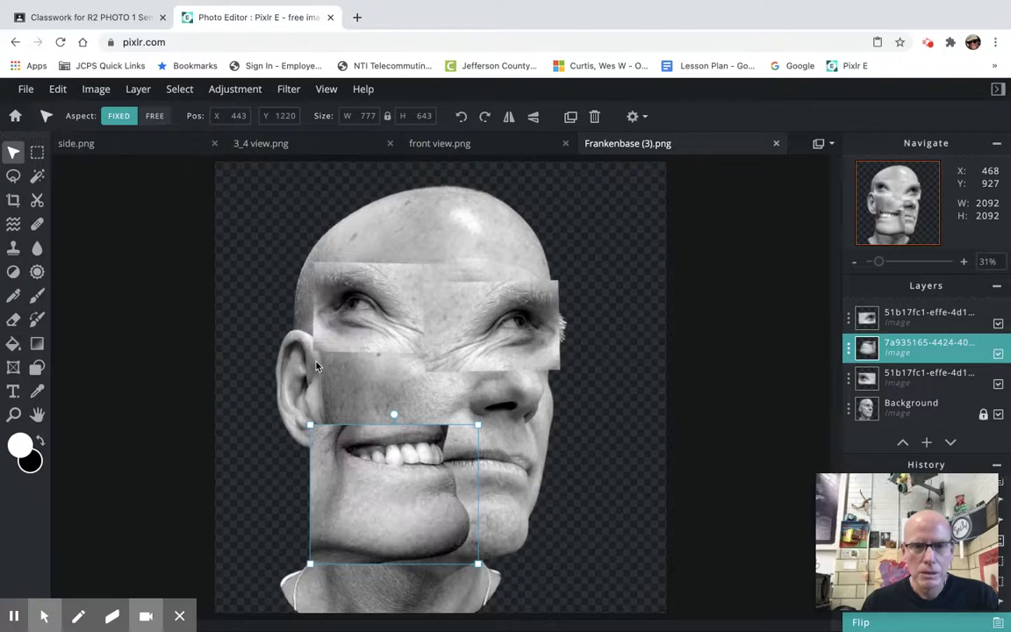
pyautogui.moveTo(345, 465); pyautogui.dragTo(471, 479)
pyautogui.moveTo(435, 575)
pyautogui.mouseDown()
pyautogui.moveTo(417, 569)
pyautogui.moveTo(435, 573)
pyautogui.mouseUp()
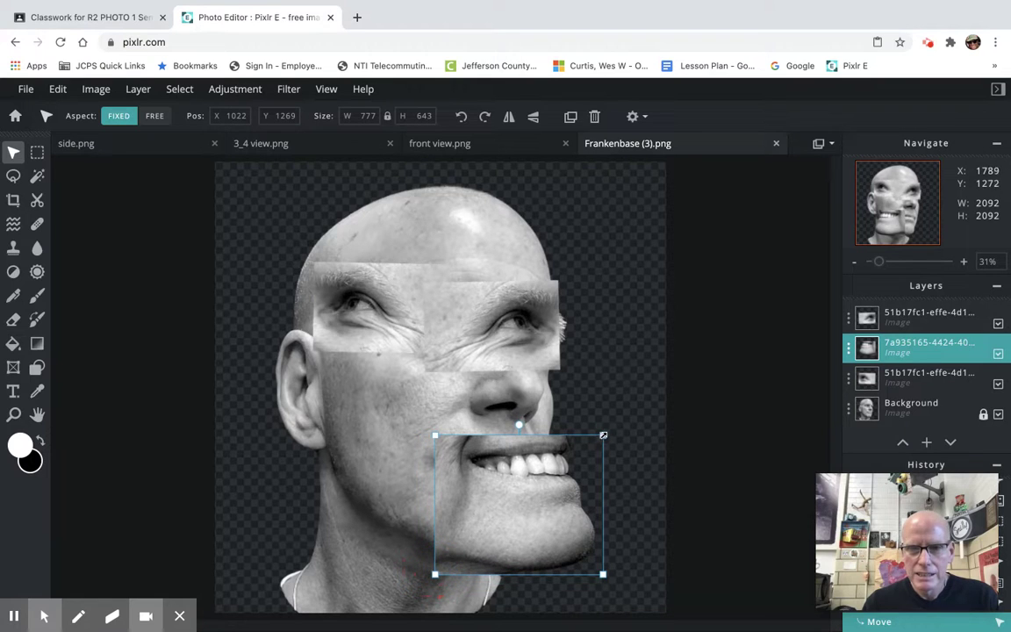
# Rotate the mouth and chin layer clockwise, enlarge it to about 810 × 670 px and fit it over the jaw at about X 887, Y 1226
pyautogui.moveTo(516, 425); pyautogui.dragTo(533, 424)
pyautogui.moveTo(486, 503); pyautogui.dragTo(463, 494)
pyautogui.moveTo(591, 444); pyautogui.dragTo(598, 442)
pyautogui.moveTo(476, 496); pyautogui.dragTo(473, 502)
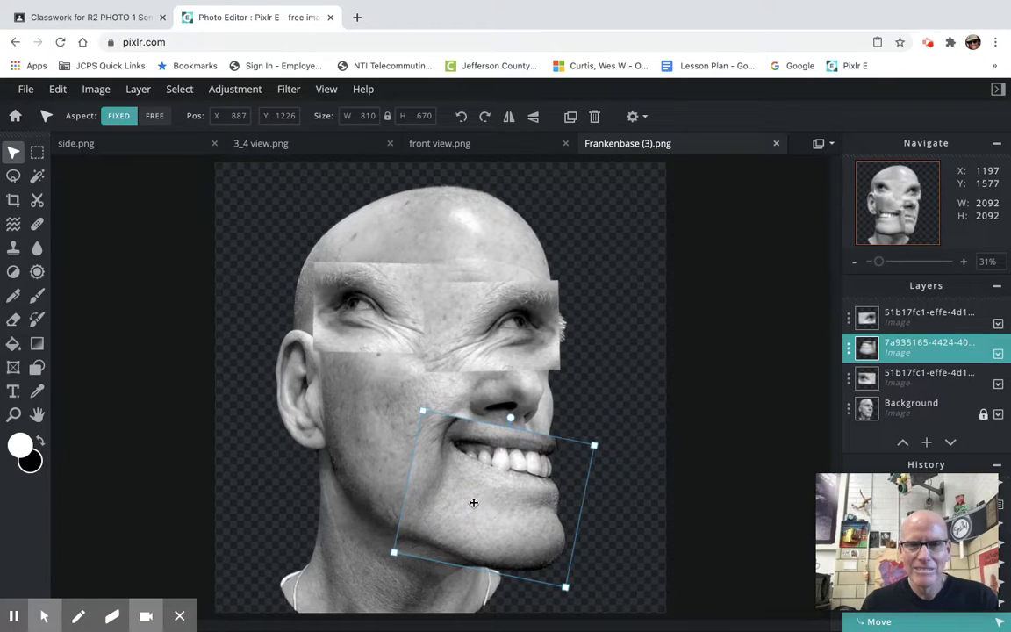
# Replace the selection in side.png with a rectangle of about 452 × 766 px around the ear, and copy it
pyautogui.click(122, 151)
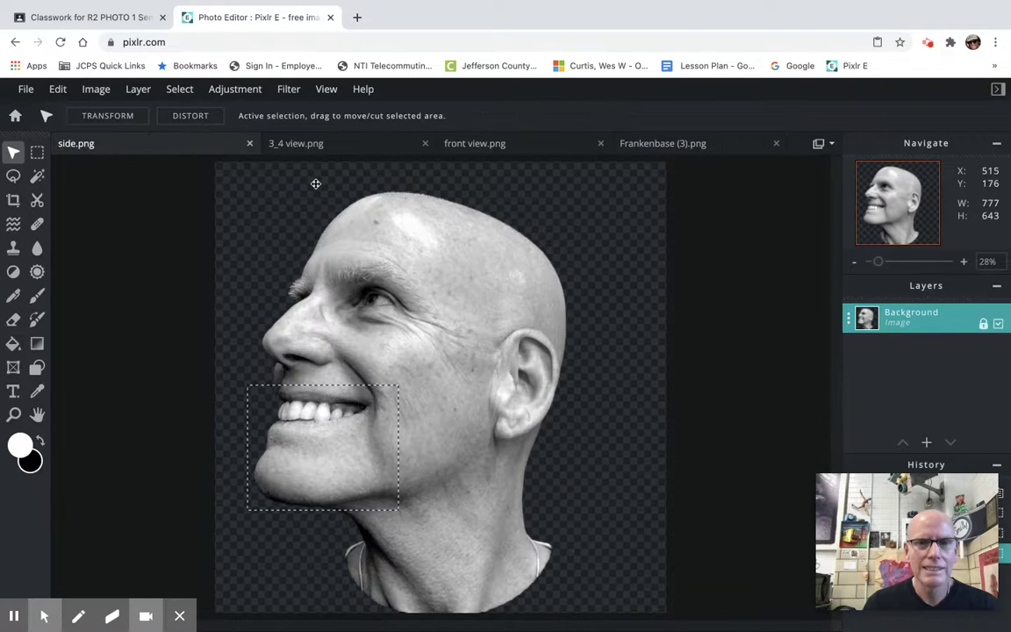
pyautogui.click(517, 145)
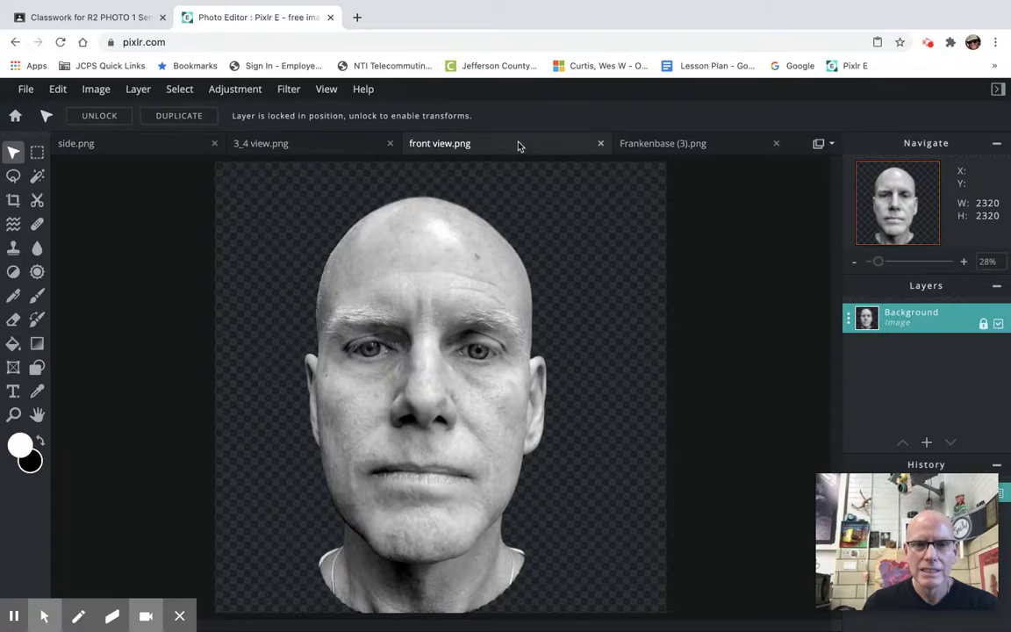
pyautogui.click(332, 152)
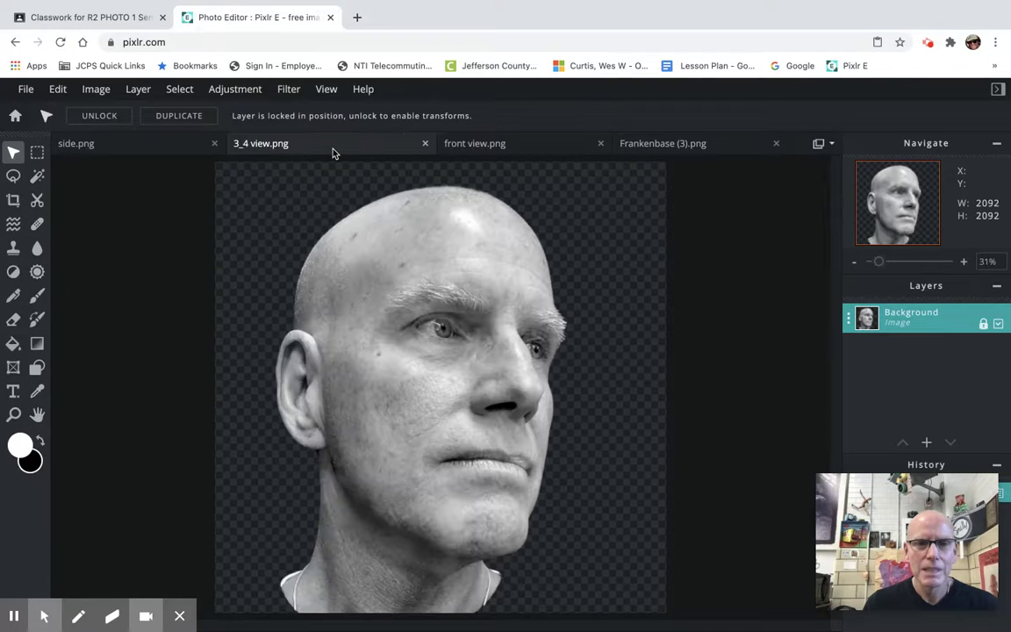
pyautogui.click(123, 151)
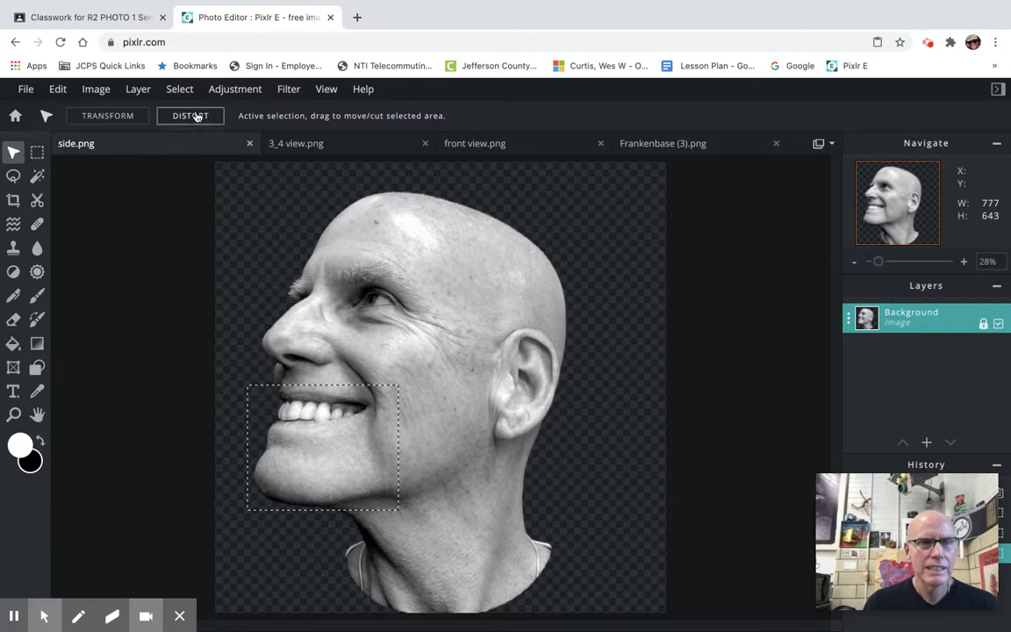
pyautogui.click(181, 88)
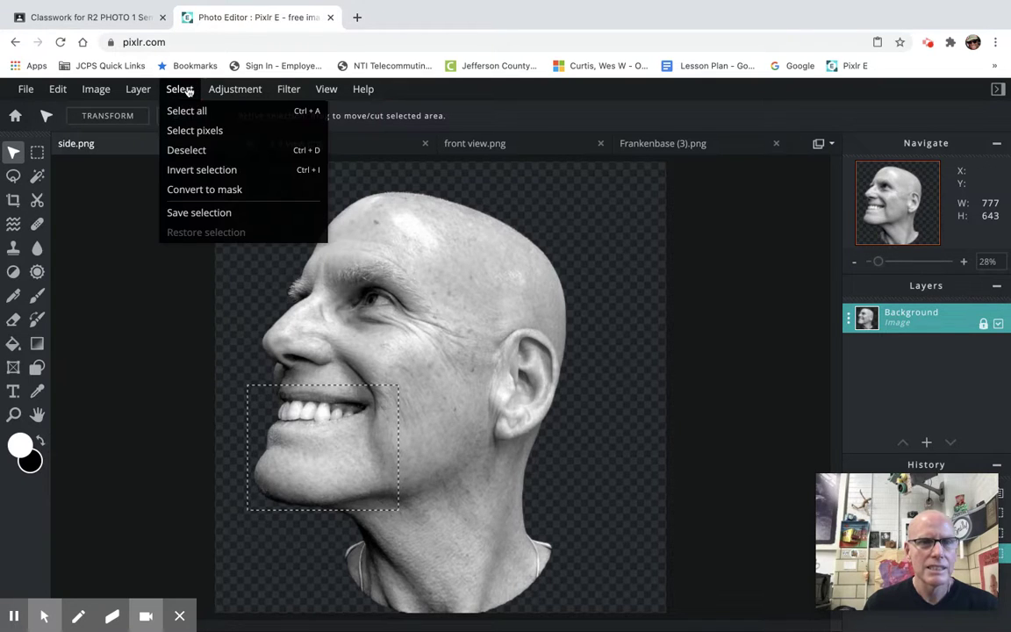
pyautogui.click(186, 150)
pyautogui.click(37, 152)
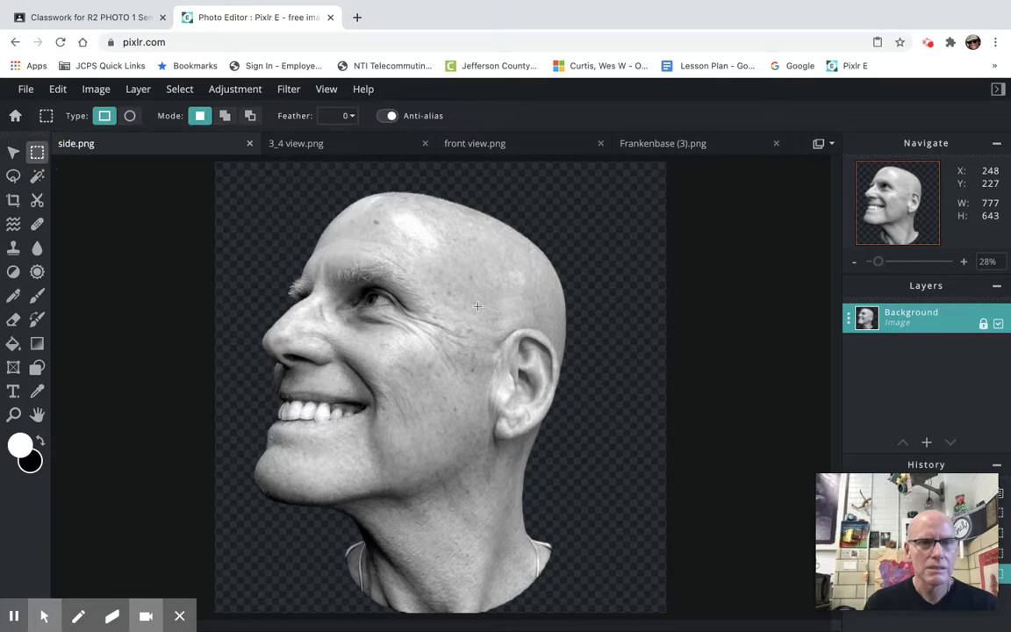
pyautogui.moveTo(478, 310); pyautogui.dragTo(566, 458)
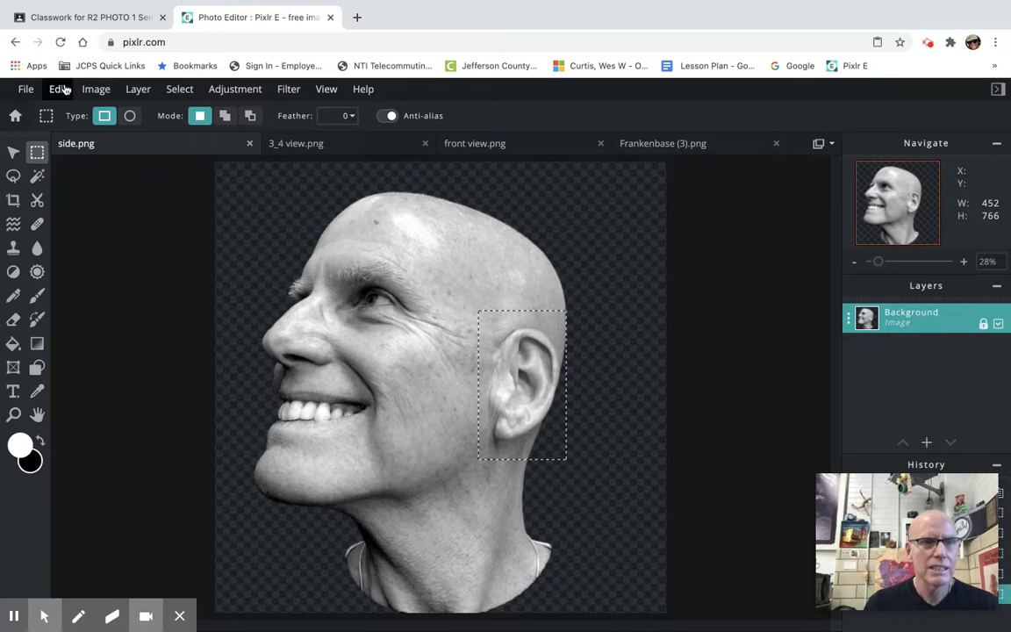
pyautogui.click(57, 89)
pyautogui.click(61, 173)
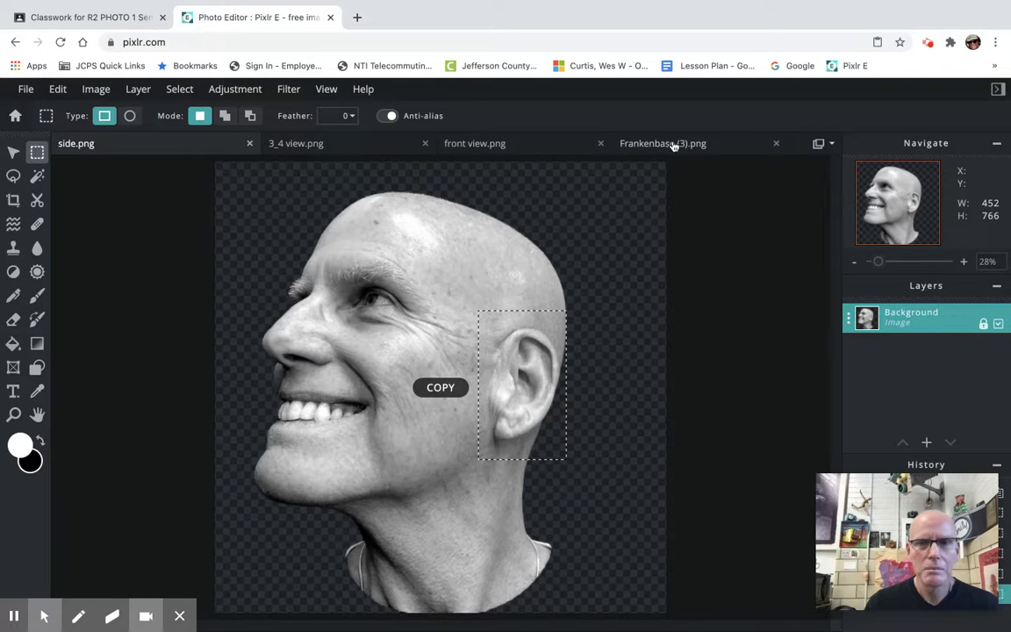
# Paste the copied ear into Frankenbase (3).png as a new layer and move it beside the base face's ear, at about X 384, Y 722
pyautogui.click(705, 144)
pyautogui.click(58, 91)
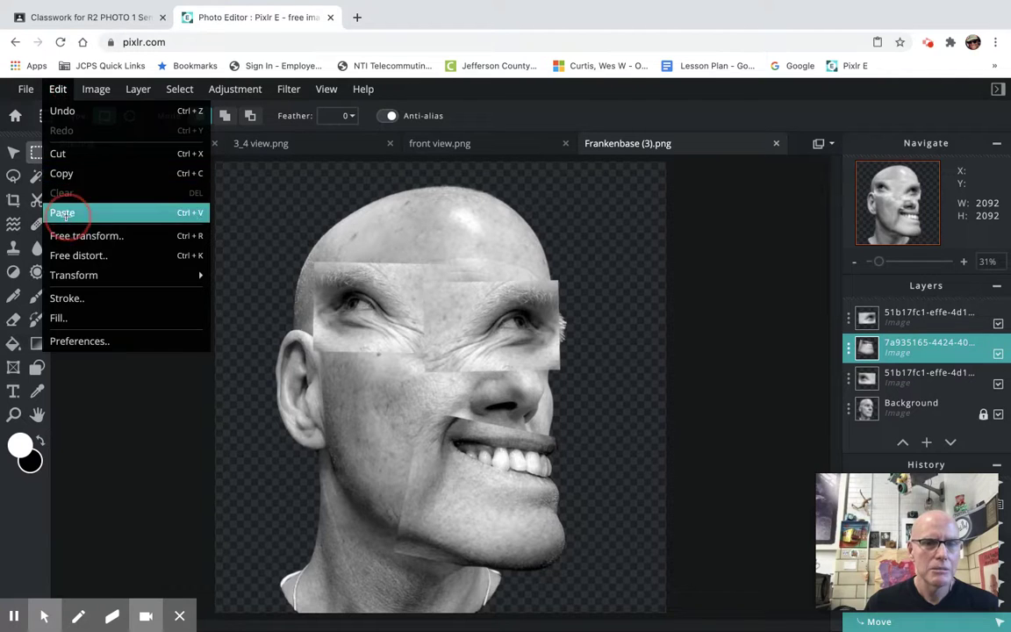
pyautogui.click(63, 212)
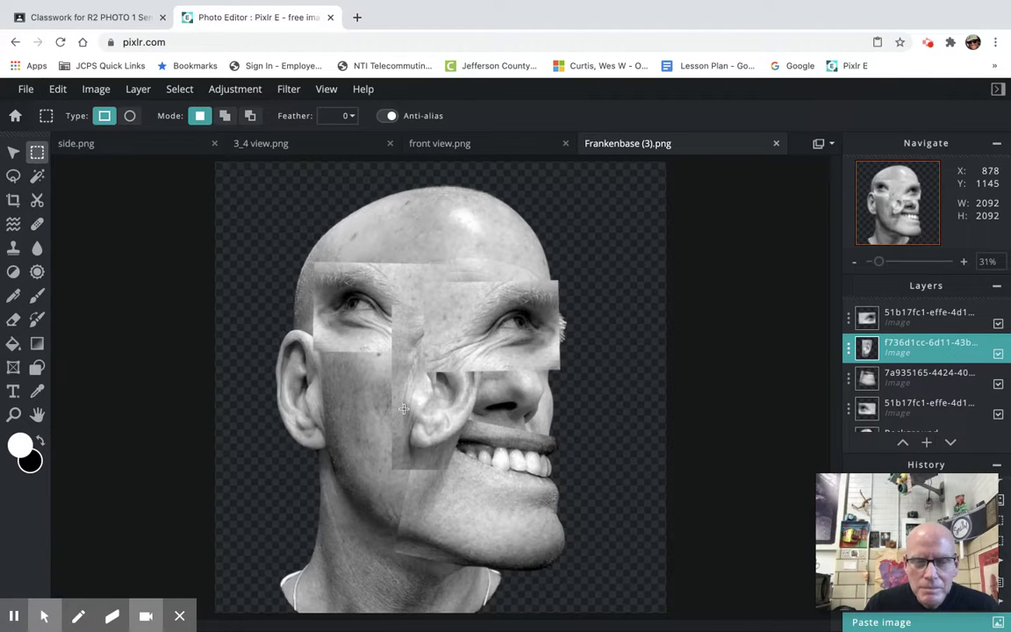
pyautogui.click(13, 155)
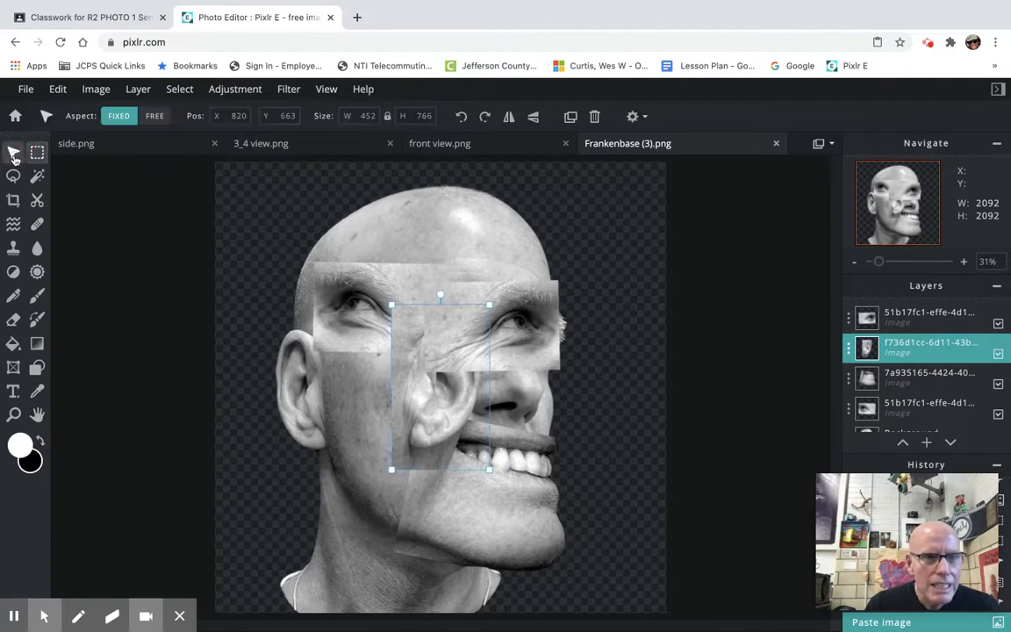
pyautogui.moveTo(430, 409); pyautogui.dragTo(334, 423)
# Flip the ear layer horizontally and move it over the base face's ear
pyautogui.click(59, 91)
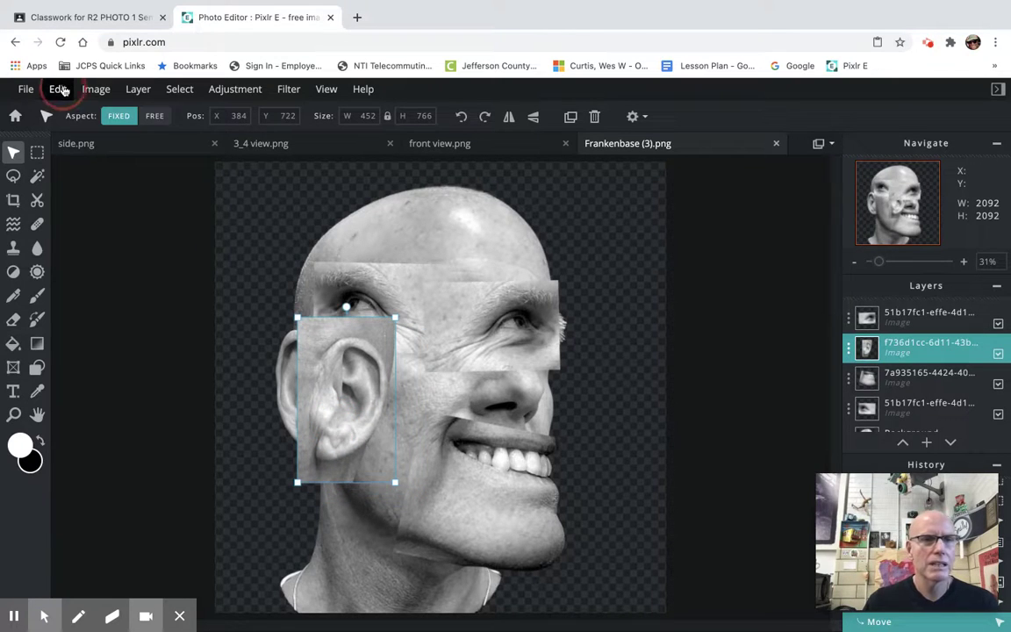
pyautogui.moveTo(93, 279)
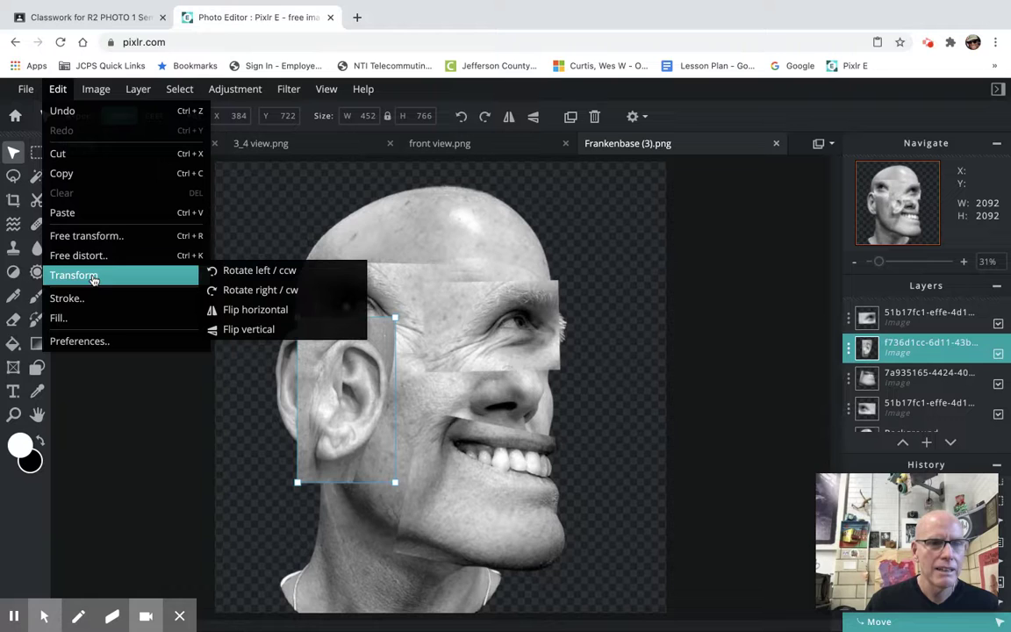
pyautogui.click(237, 312)
pyautogui.moveTo(349, 441); pyautogui.dragTo(305, 429)
# Enlarge the ear layer to about 600 × 1016 px and tilt it slightly clockwise, placing it at about X 32, Y 431
pyautogui.moveTo(248, 308); pyautogui.dragTo(230, 295)
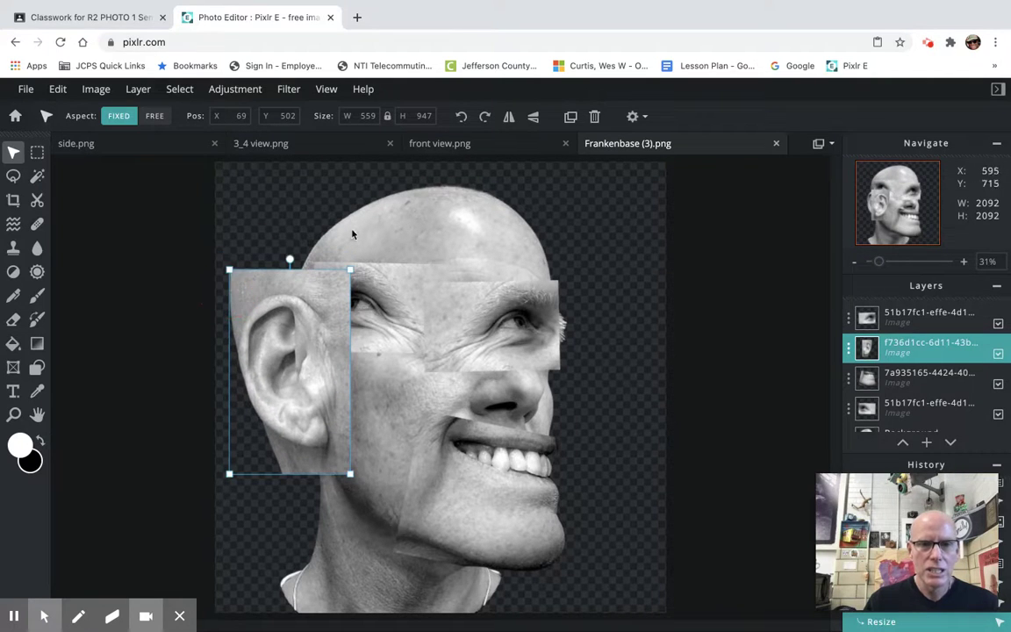
pyautogui.moveTo(289, 255); pyautogui.dragTo(304, 248)
pyautogui.moveTo(242, 261)
pyautogui.mouseDown()
pyautogui.moveTo(235, 234)
pyautogui.moveTo(237, 249)
pyautogui.mouseUp()
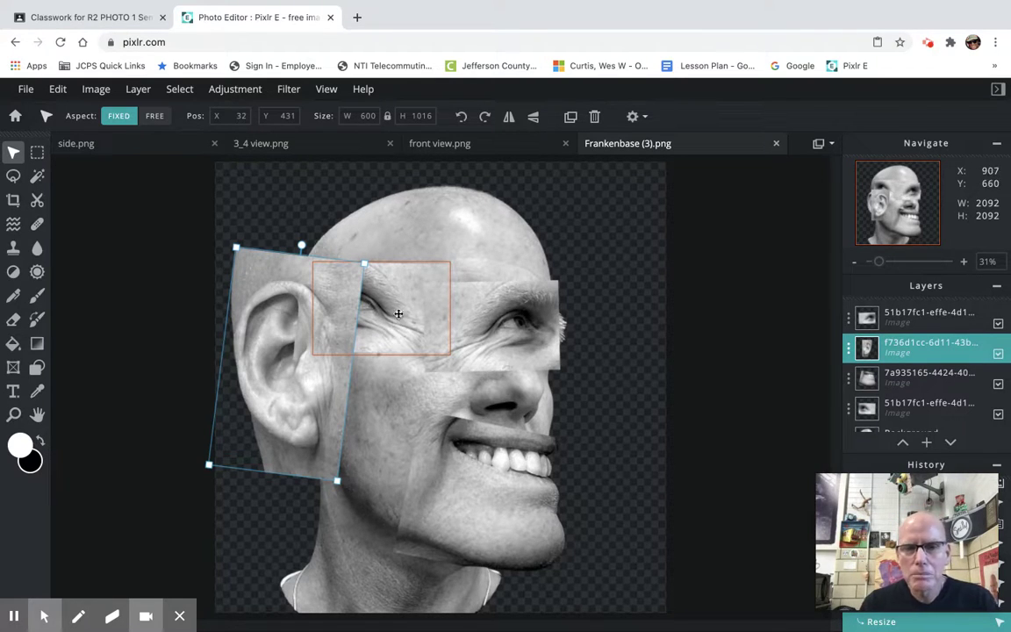
# Raise the layer of the eye nearest the ear above the mouth and ear layers in the stacking order
pyautogui.click(379, 427)
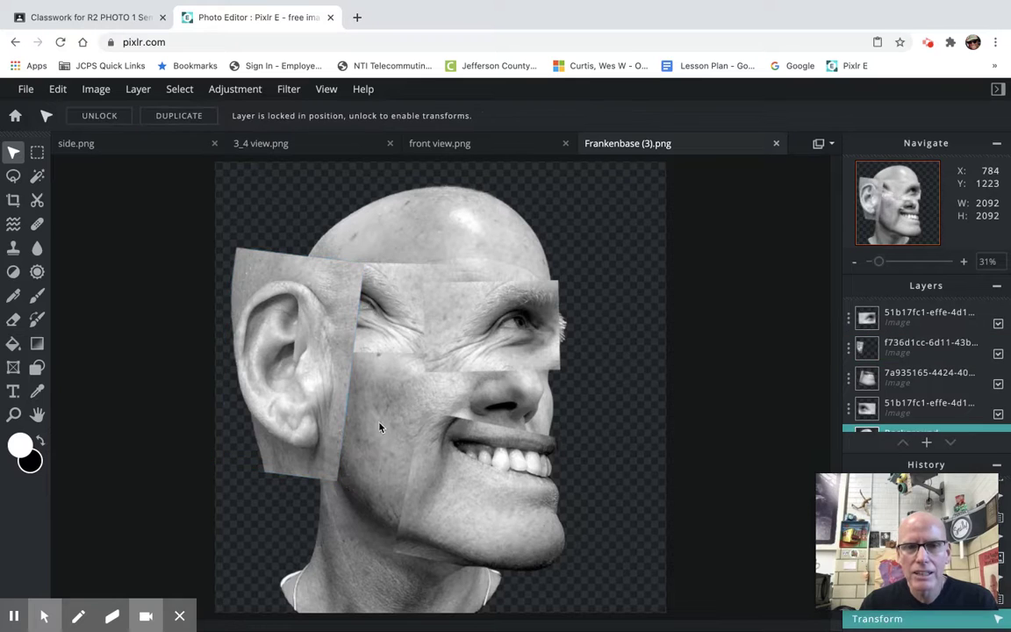
pyautogui.click(394, 334)
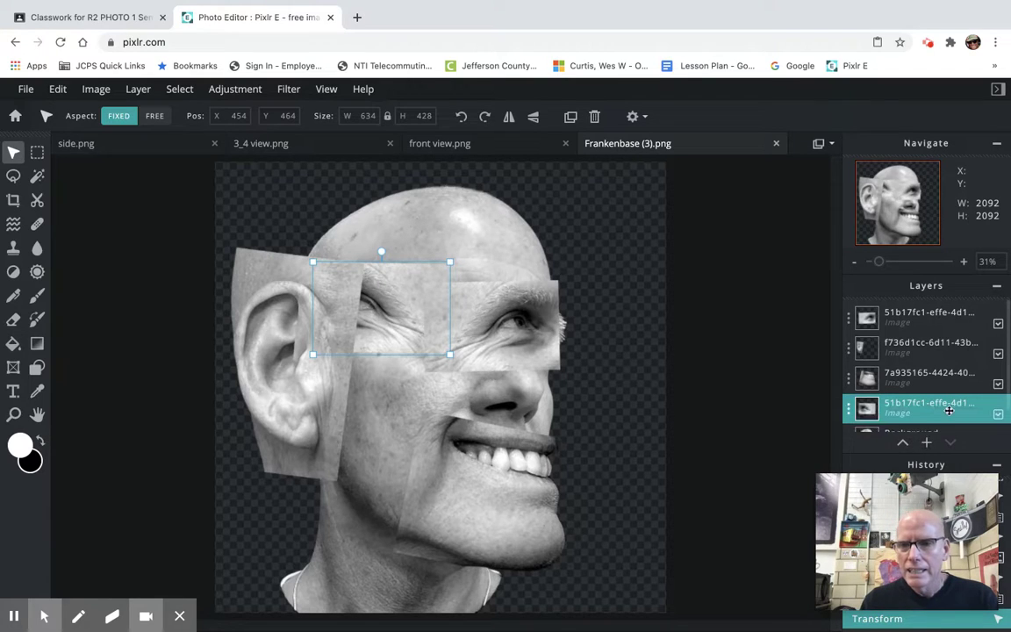
pyautogui.moveTo(939, 420)
pyautogui.mouseDown()
pyautogui.moveTo(921, 320)
pyautogui.moveTo(918, 403)
pyautogui.moveTo(927, 405)
pyautogui.mouseUp()
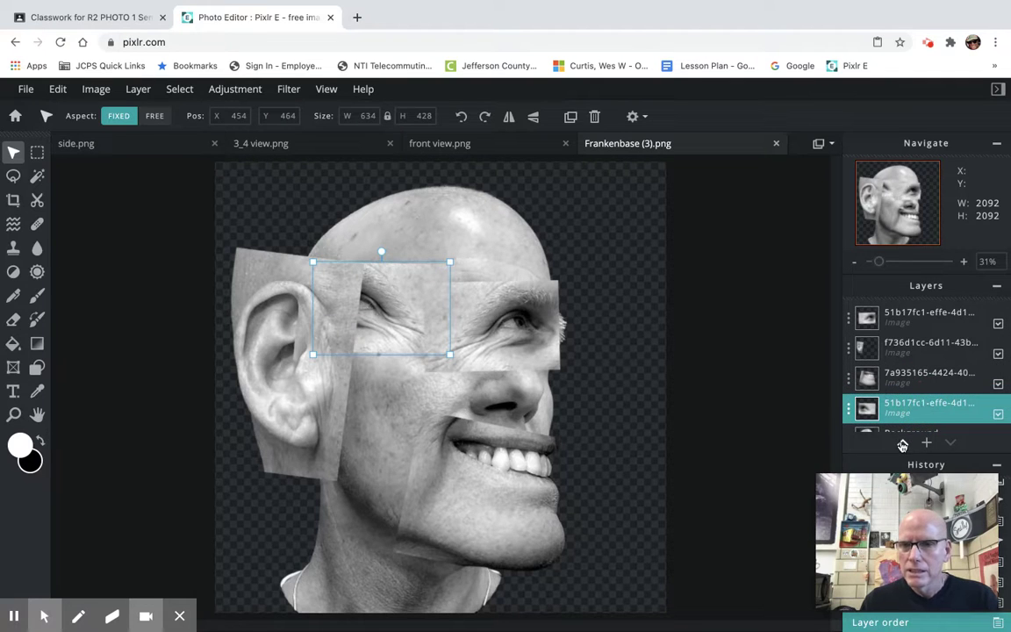
pyautogui.click(902, 445)
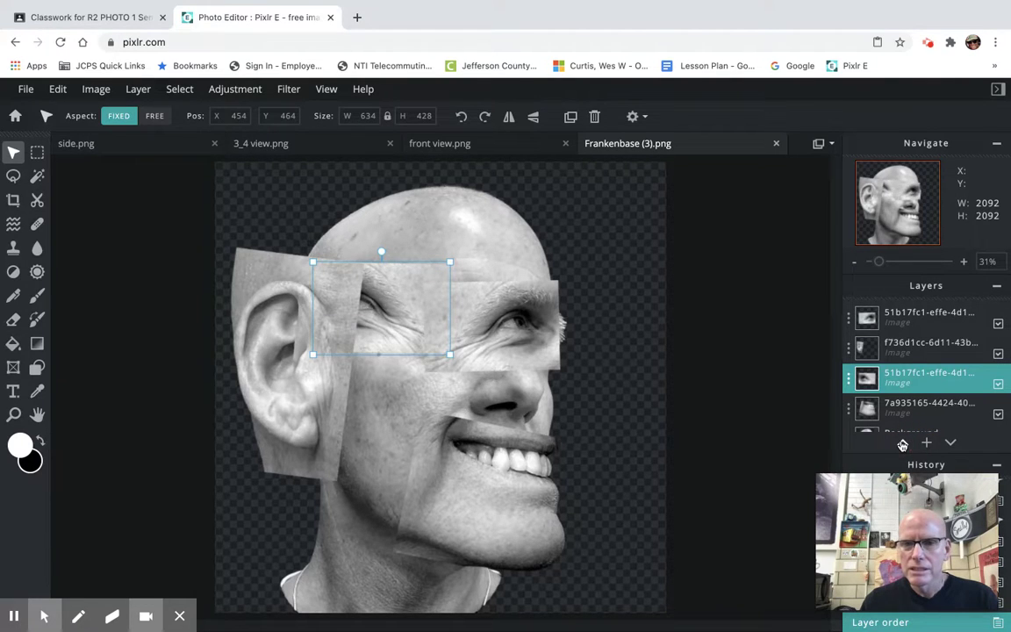
pyautogui.click(903, 445)
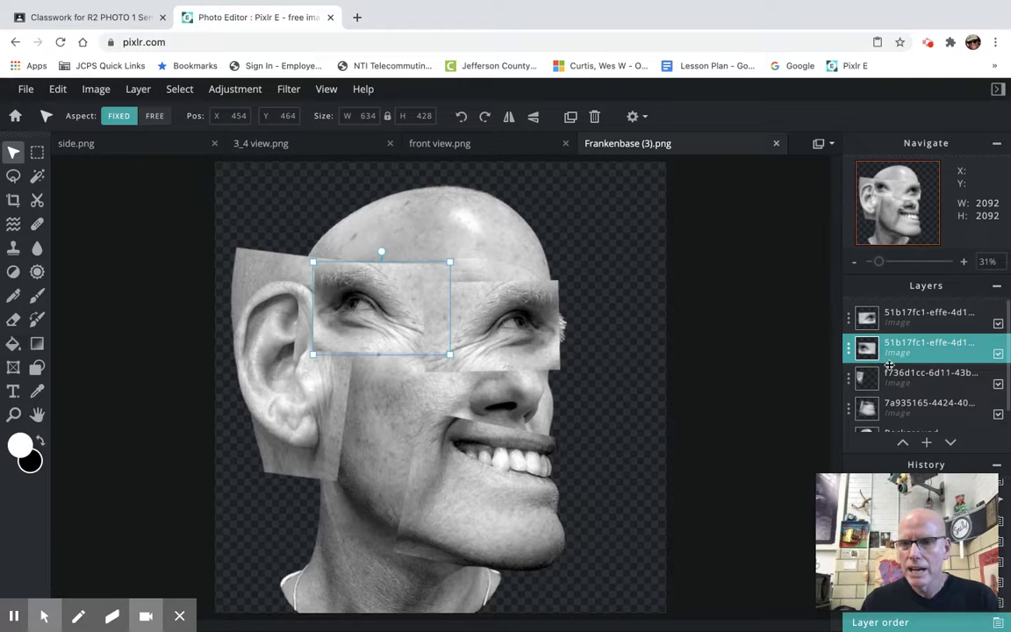
# Shift the eye layer nearest the ear to about X 536, Y 464, and move the ear layer inward to about X 125, Y 427
pyautogui.click(948, 387)
pyautogui.click(936, 319)
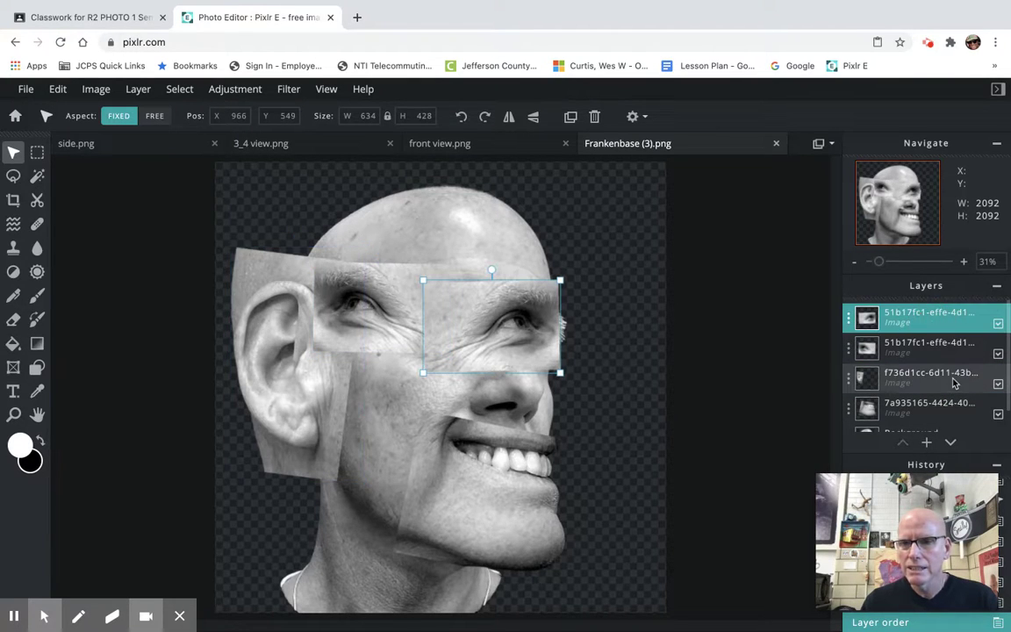
pyautogui.click(929, 348)
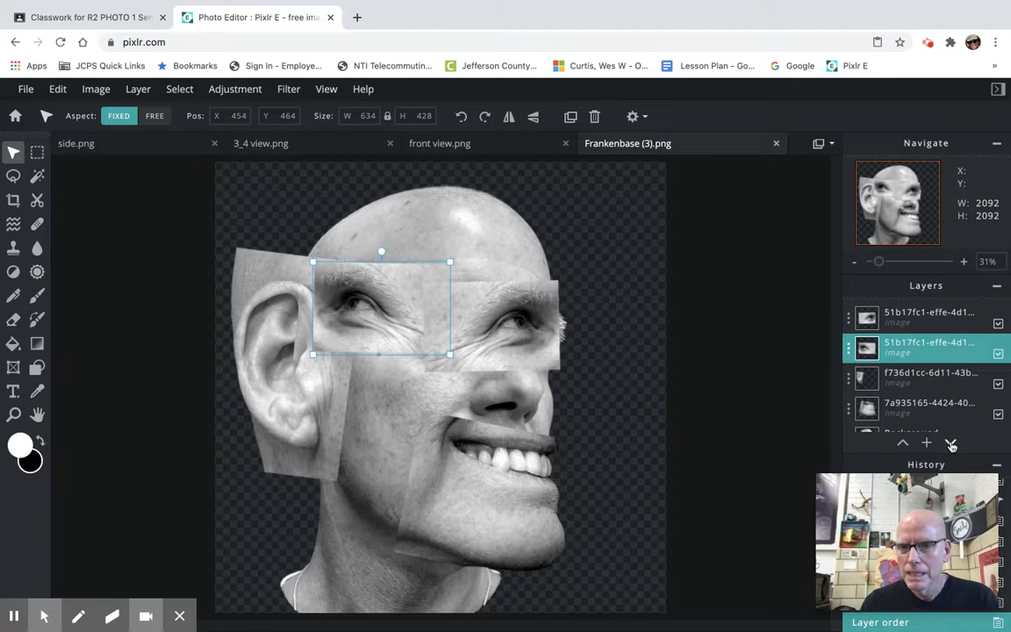
pyautogui.moveTo(929, 444)
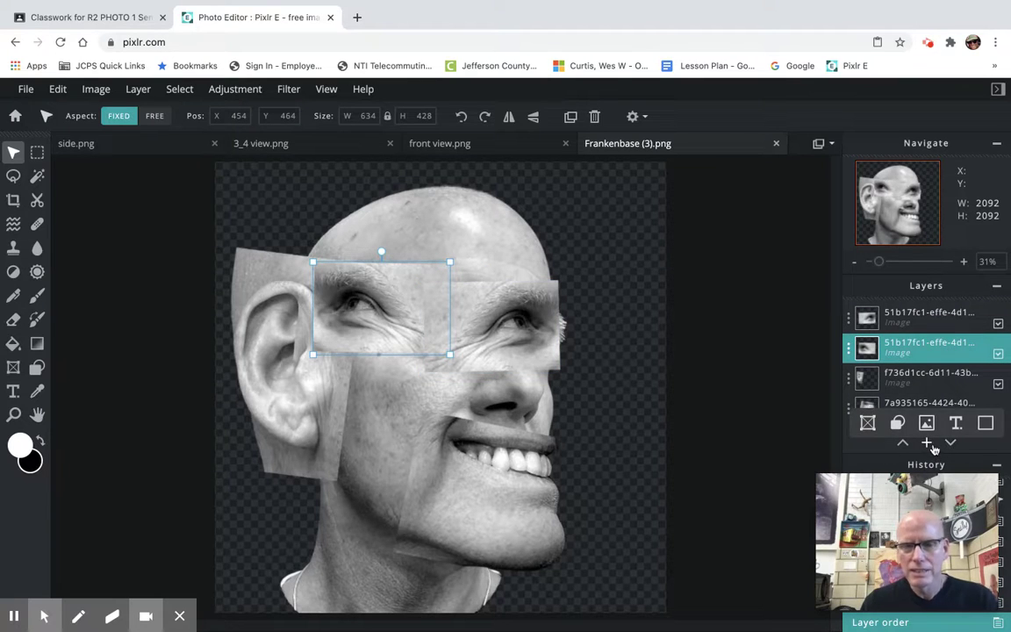
pyautogui.moveTo(412, 320)
pyautogui.mouseDown()
pyautogui.moveTo(417, 331)
pyautogui.moveTo(428, 321)
pyautogui.mouseUp()
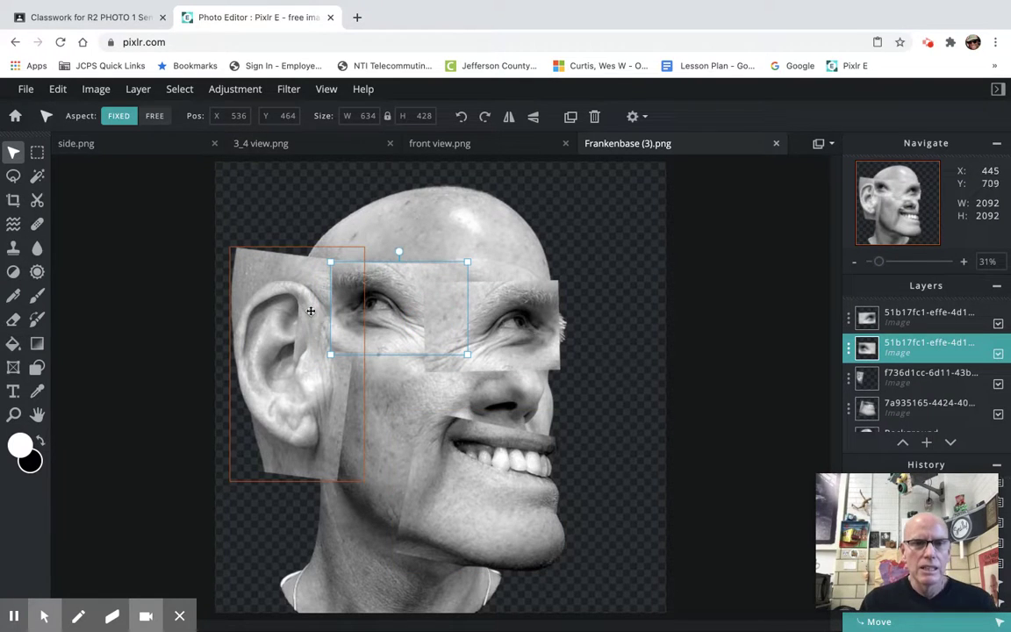
pyautogui.moveTo(285, 286); pyautogui.dragTo(298, 294)
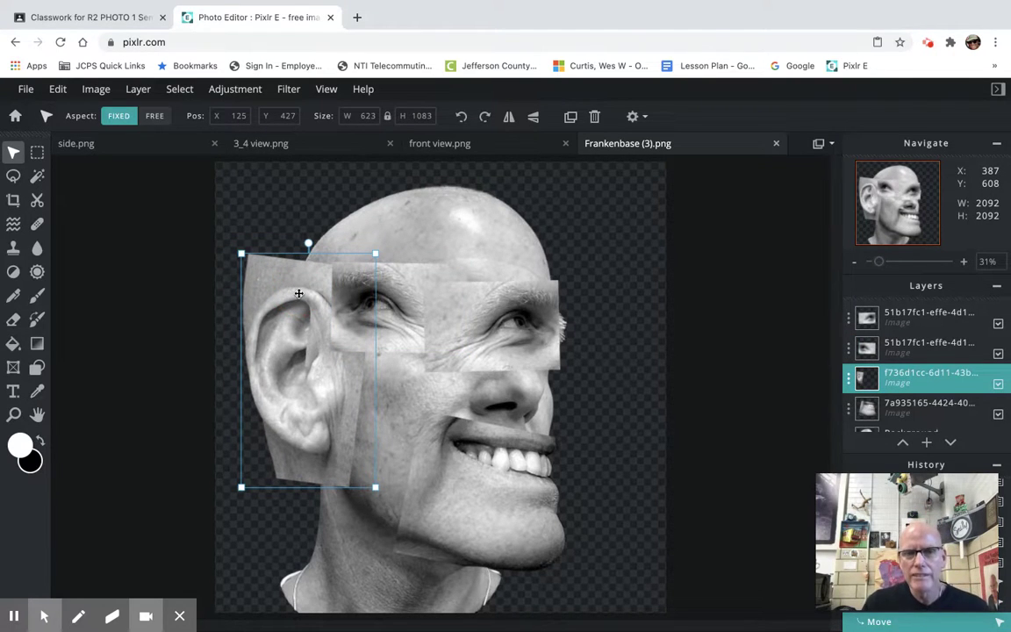
# Apply a drop shadow to the eye layer above the nose, with 50% opacity, 5 px blur, Offset x -36 px and Offset y 52 px
pyautogui.click(402, 217)
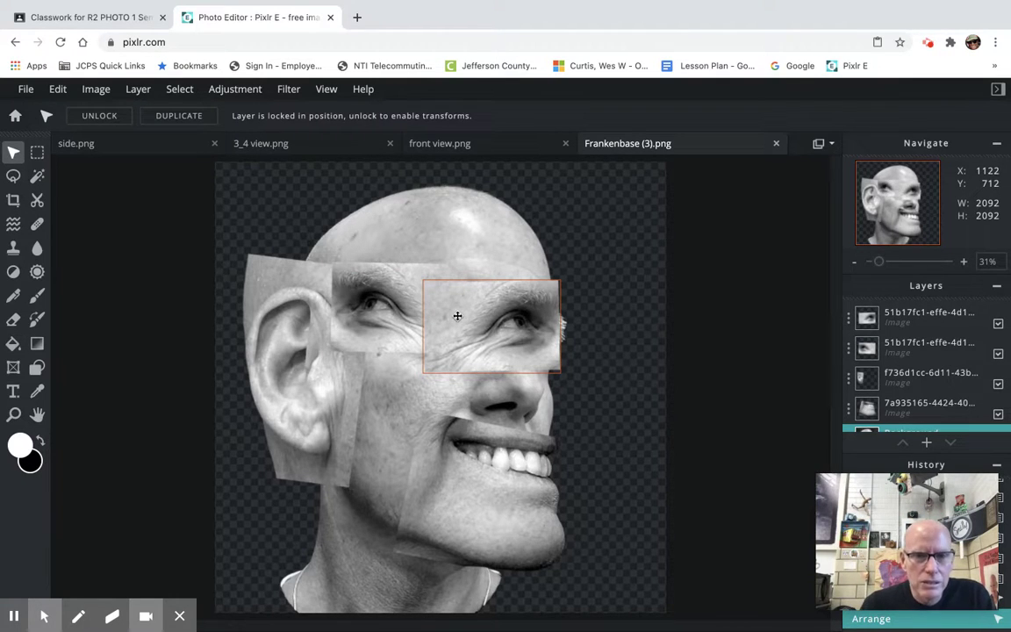
pyautogui.click(454, 316)
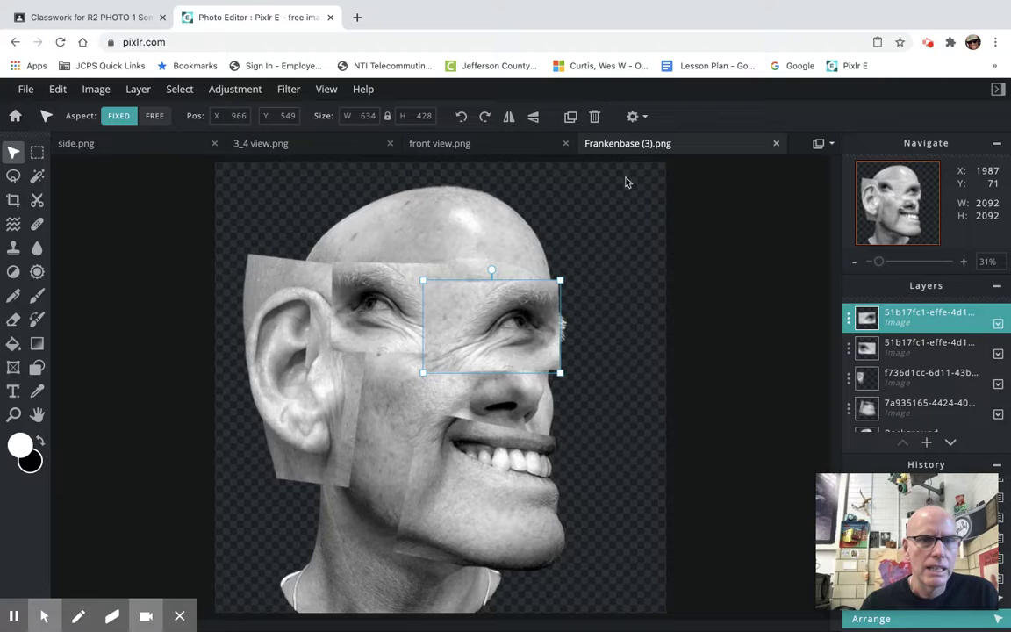
pyautogui.click(290, 92)
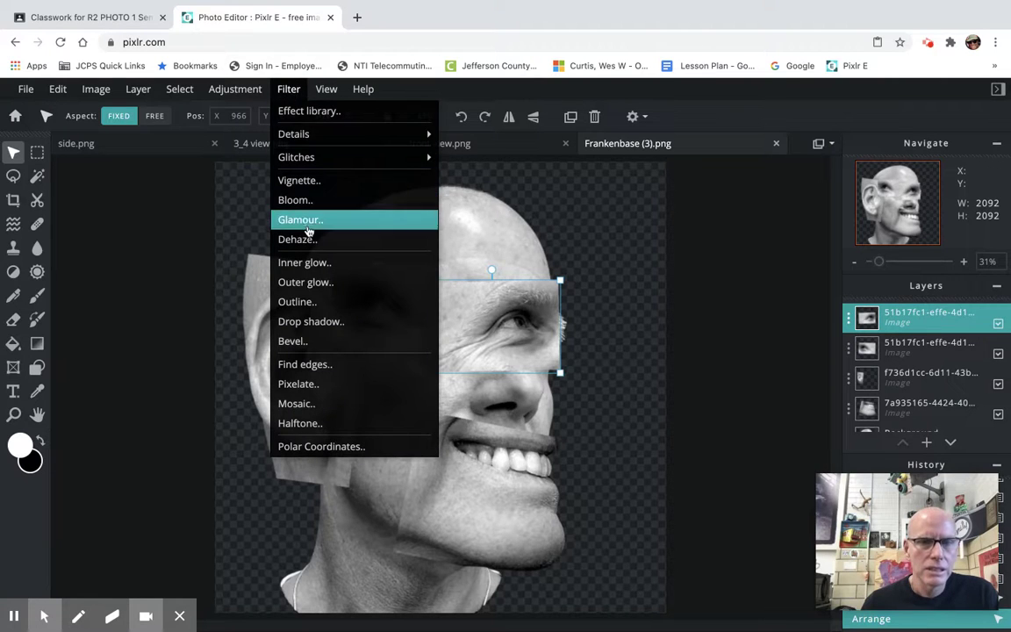
pyautogui.click(310, 324)
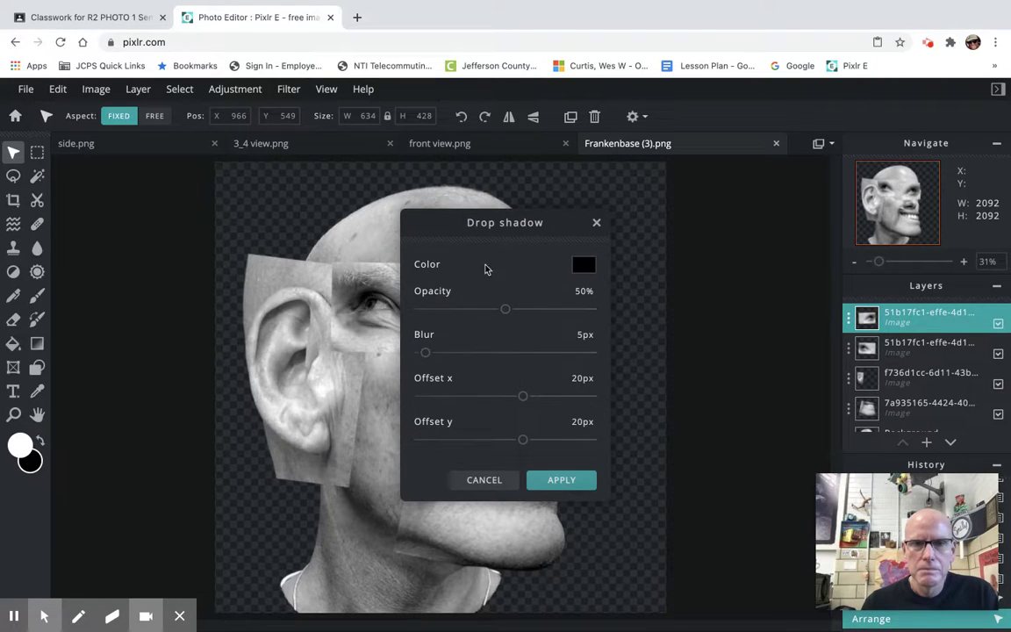
pyautogui.moveTo(524, 218); pyautogui.dragTo(751, 190)
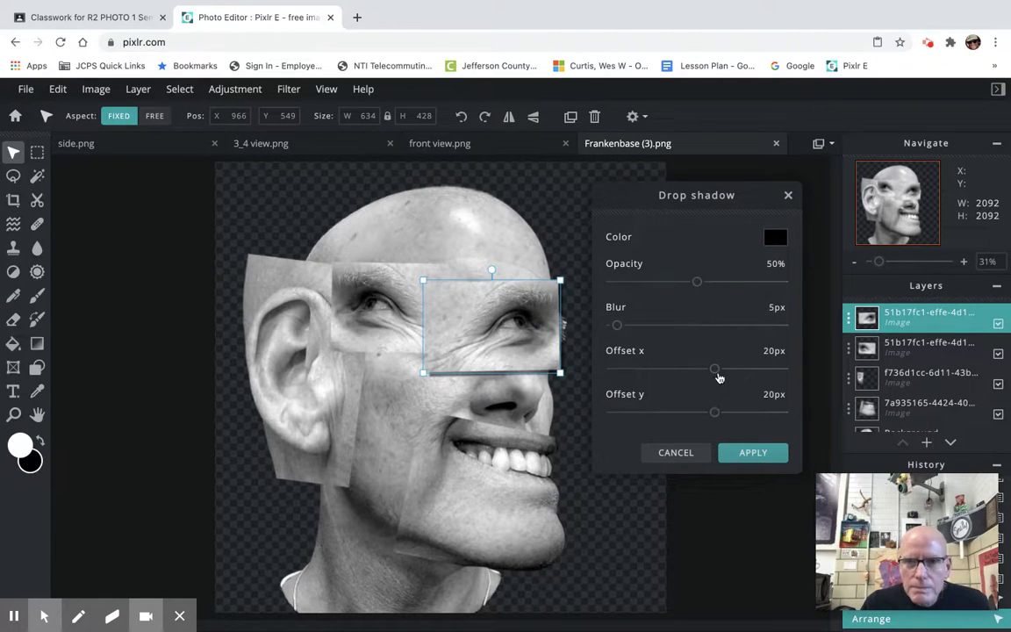
pyautogui.click(714, 369)
pyautogui.moveTo(714, 369); pyautogui.dragTo(665, 369)
pyautogui.moveTo(714, 414); pyautogui.dragTo(740, 410)
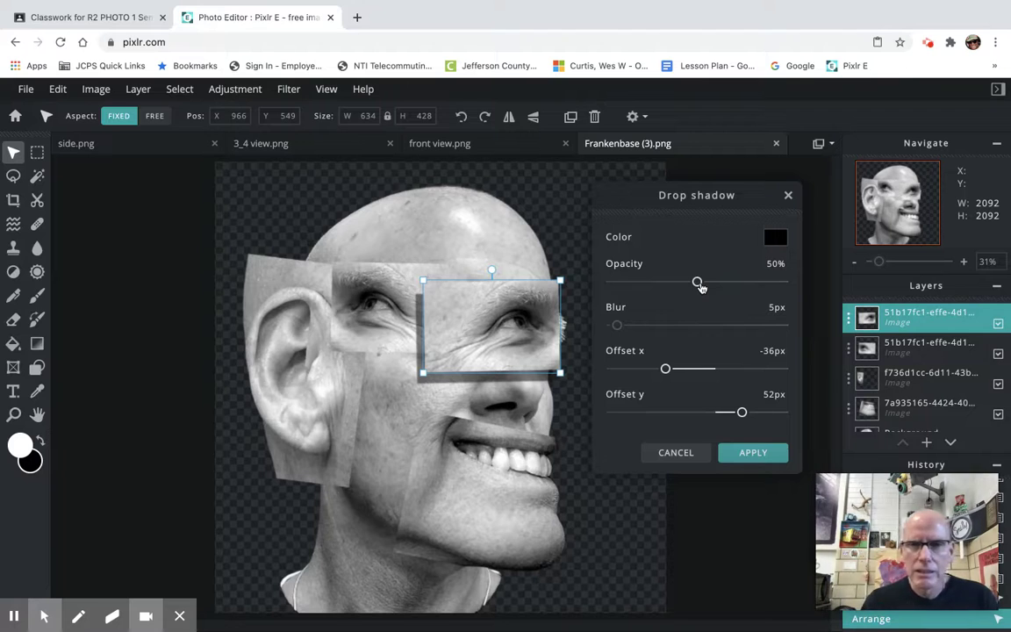
pyautogui.moveTo(698, 284)
pyautogui.mouseDown()
pyautogui.moveTo(721, 283)
pyautogui.moveTo(699, 281)
pyautogui.mouseUp()
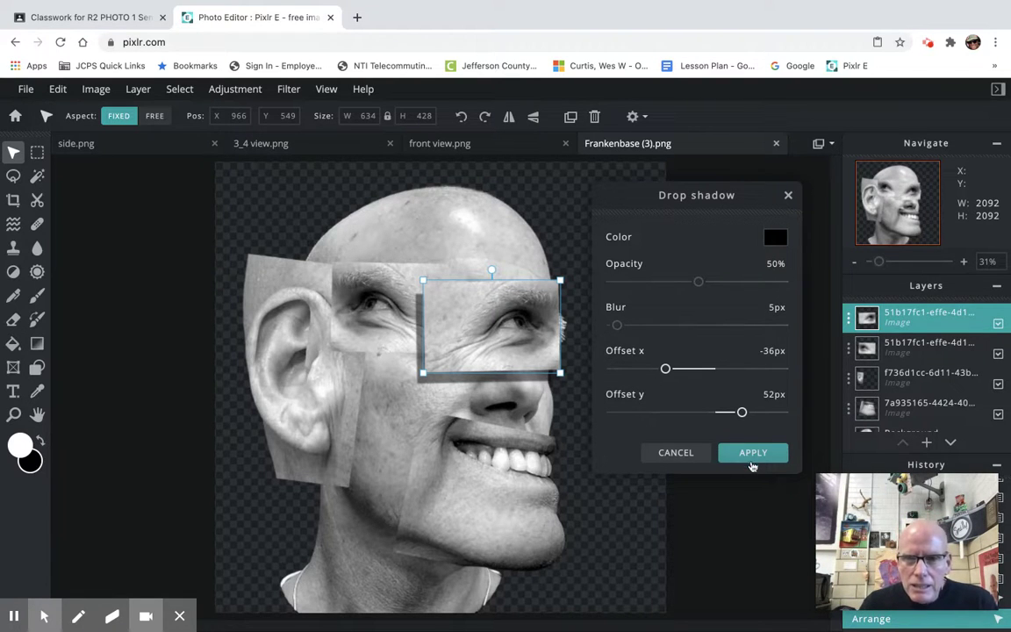
pyautogui.click(751, 467)
# Apply a drop shadow to the mouth layer with 40% opacity, 5 px blur, Offset x -53 px and Offset y 29 px
pyautogui.click(450, 490)
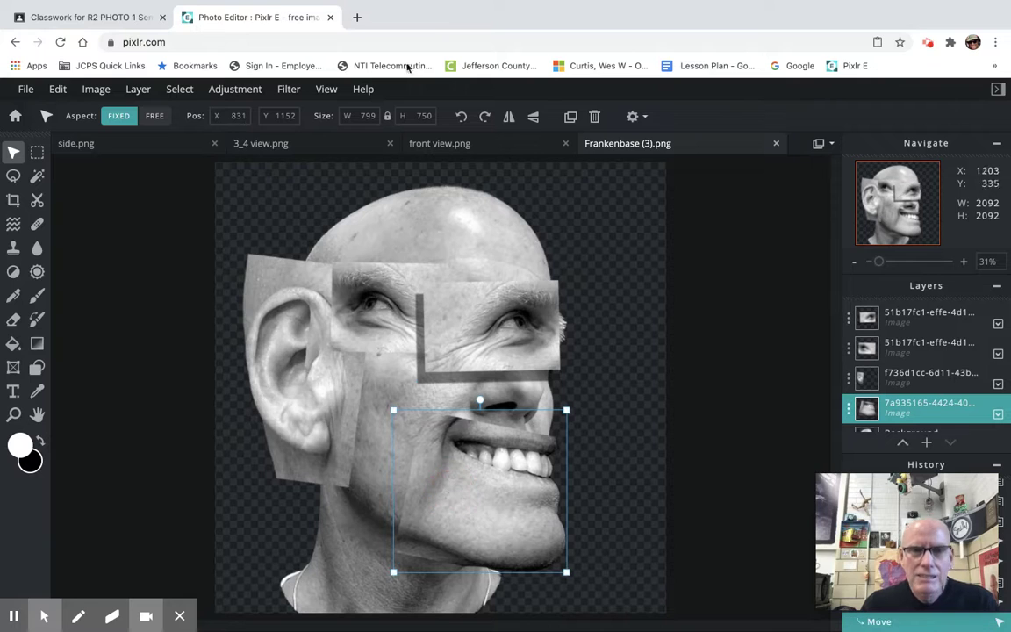
pyautogui.click(290, 92)
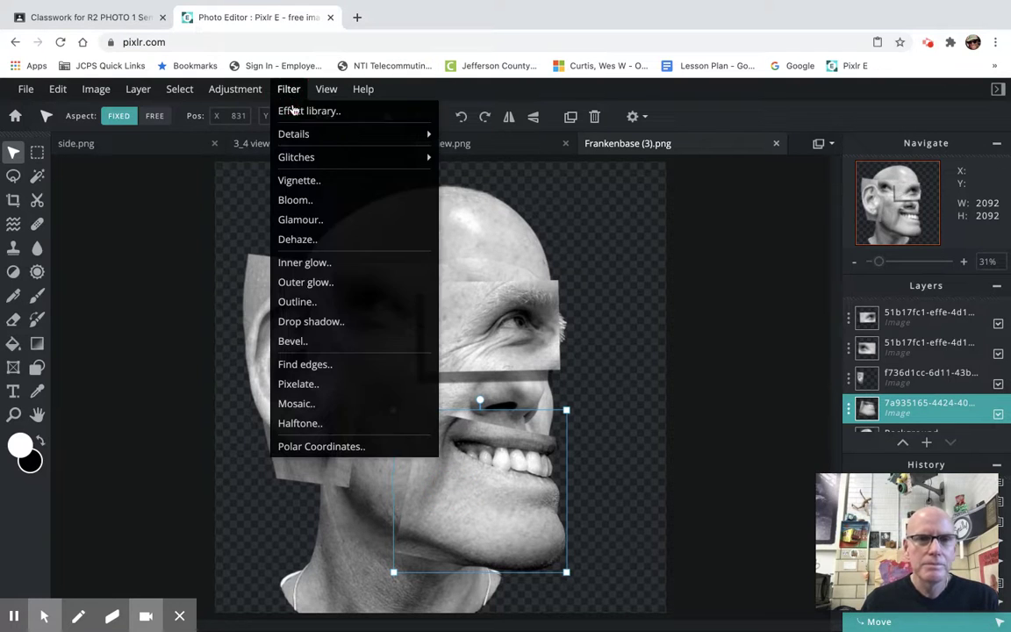
pyautogui.click(325, 322)
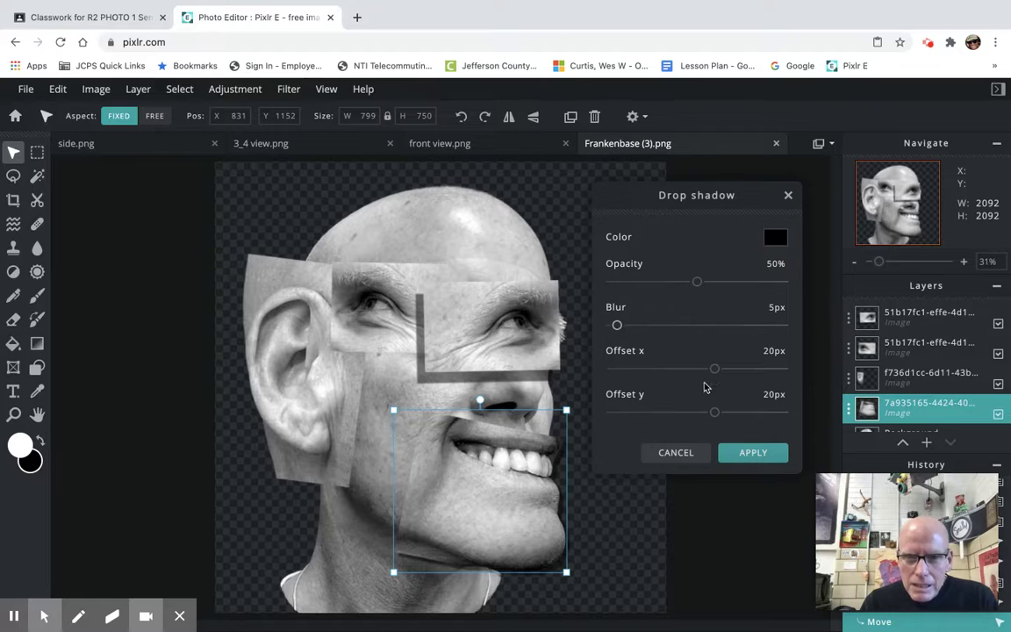
pyautogui.moveTo(714, 369); pyautogui.dragTo(667, 374)
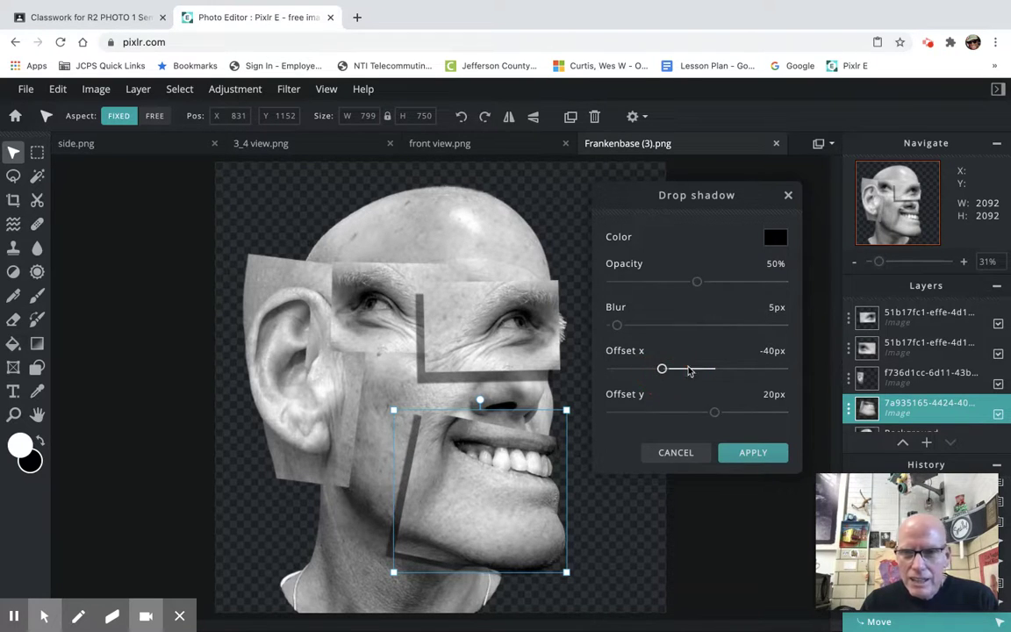
pyautogui.moveTo(715, 416)
pyautogui.mouseDown()
pyautogui.moveTo(730, 414)
pyautogui.moveTo(722, 416)
pyautogui.mouseUp()
pyautogui.moveTo(663, 370); pyautogui.dragTo(651, 369)
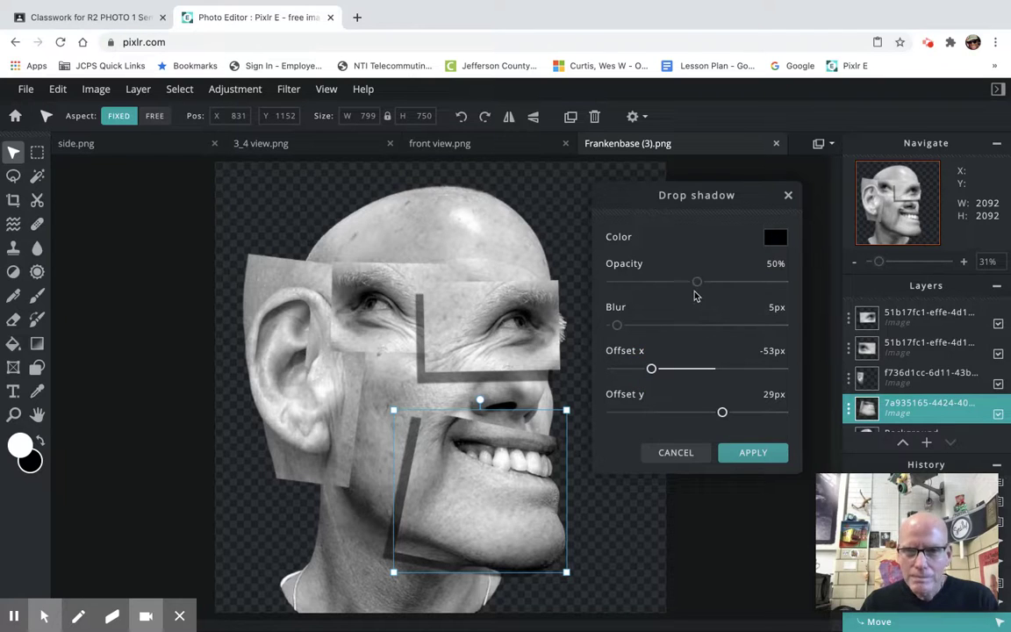
pyautogui.moveTo(698, 286); pyautogui.dragTo(682, 283)
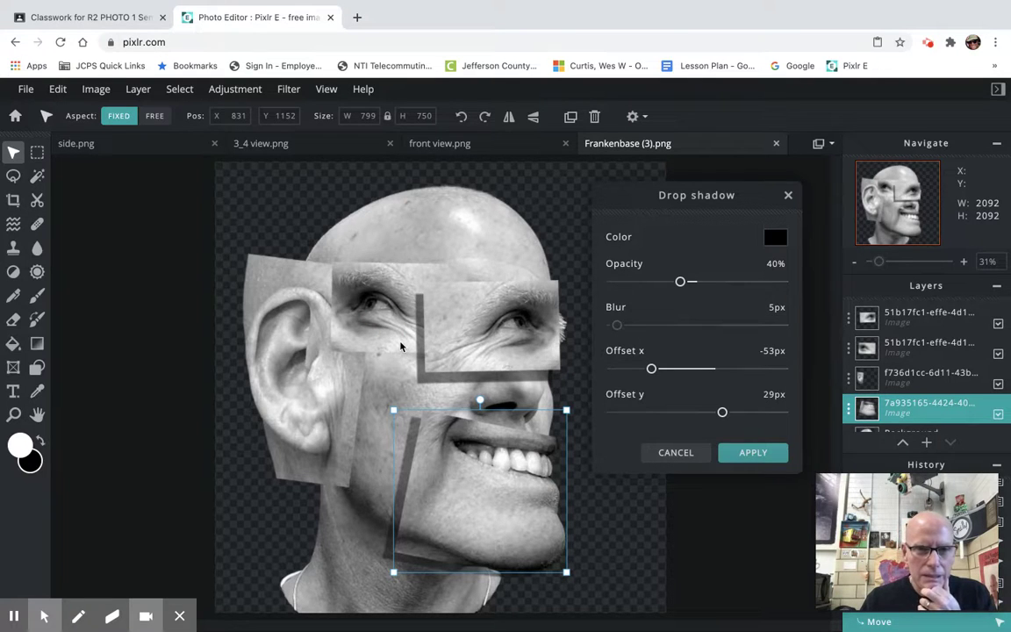
pyautogui.click(751, 453)
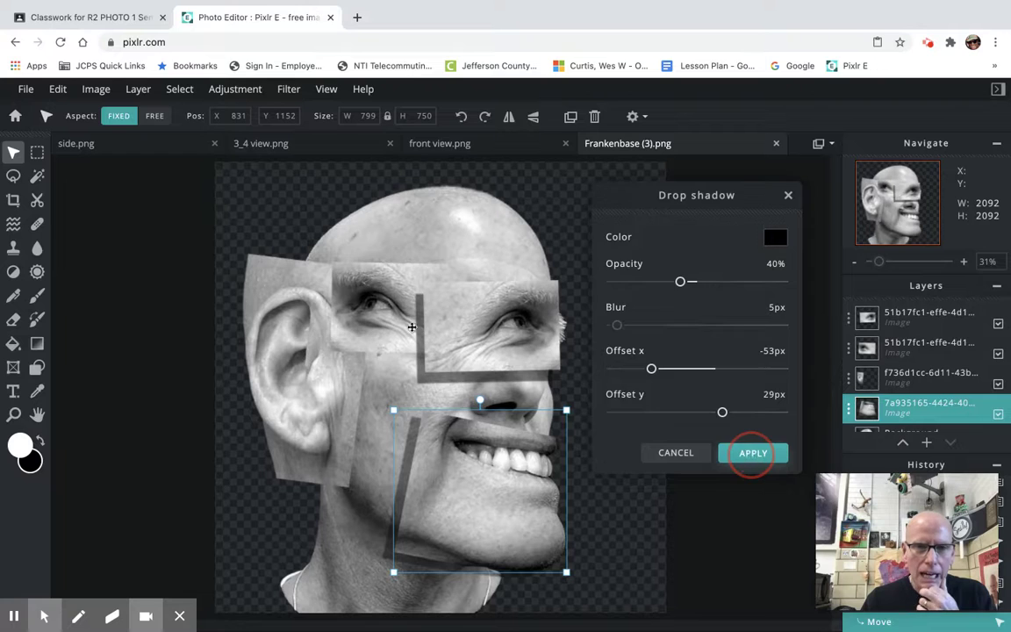
# Apply a drop shadow to the eye layer nearest the ear, with 50% opacity, 5 px blur, Offset x -40 px and Offset y 36 px
pyautogui.click(399, 303)
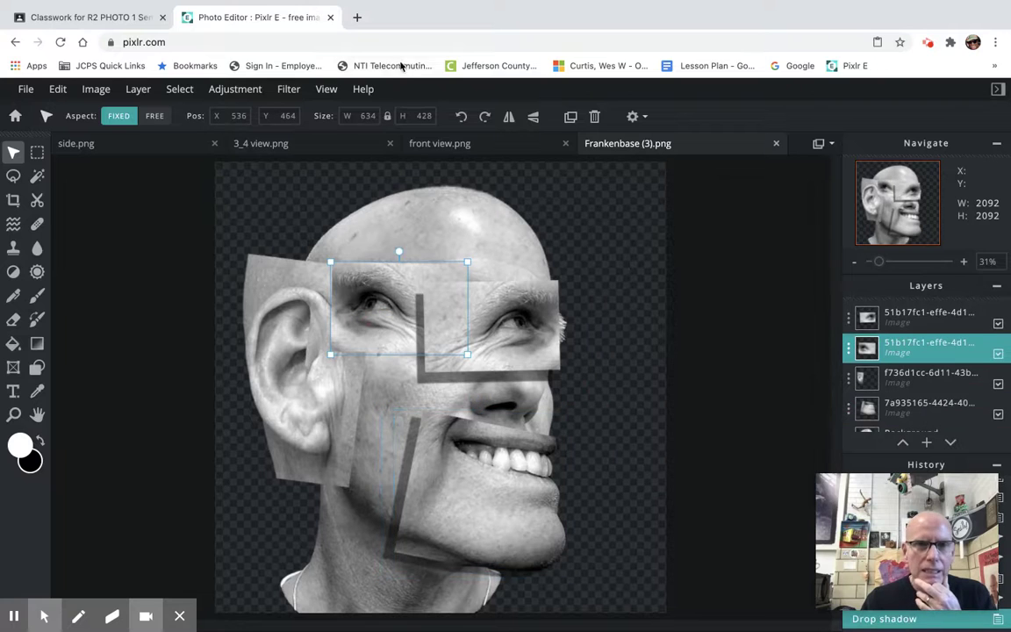
pyautogui.click(285, 92)
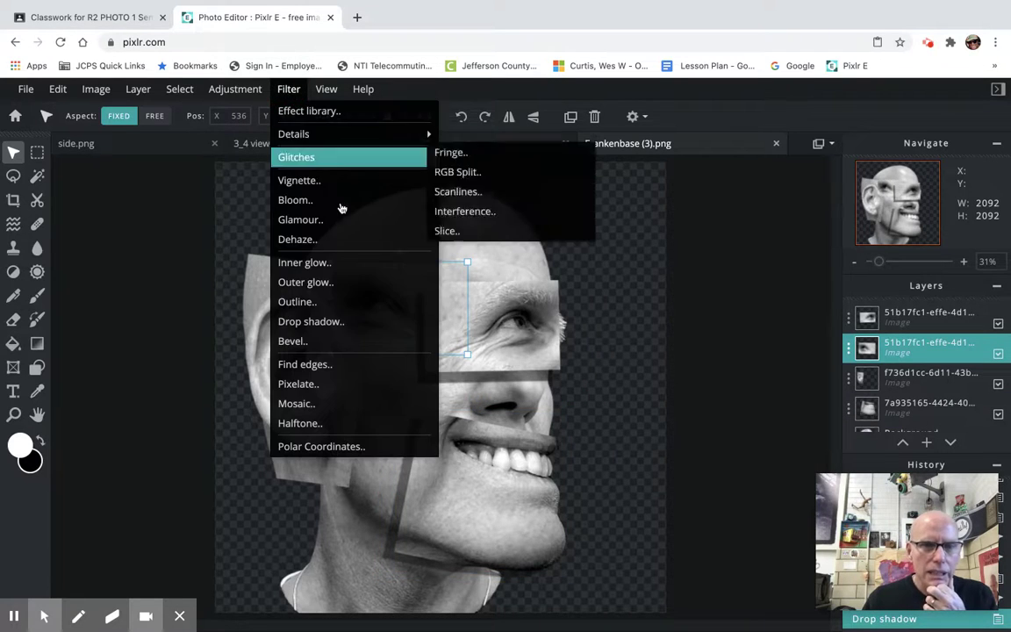
pyautogui.click(311, 320)
pyautogui.moveTo(716, 372); pyautogui.dragTo(664, 379)
pyautogui.moveTo(714, 412); pyautogui.dragTo(730, 438)
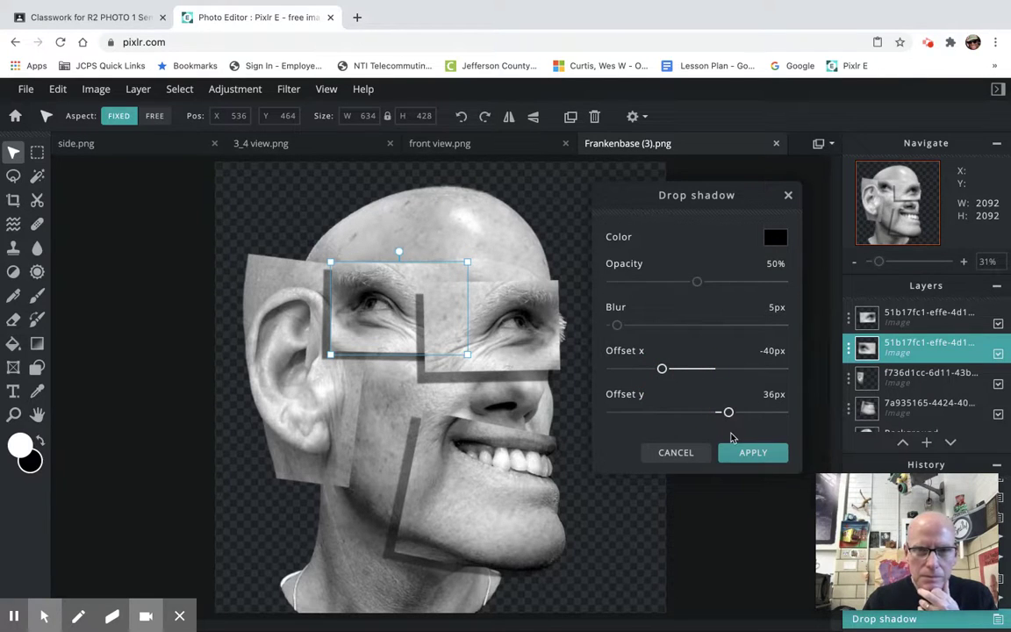
pyautogui.click(753, 453)
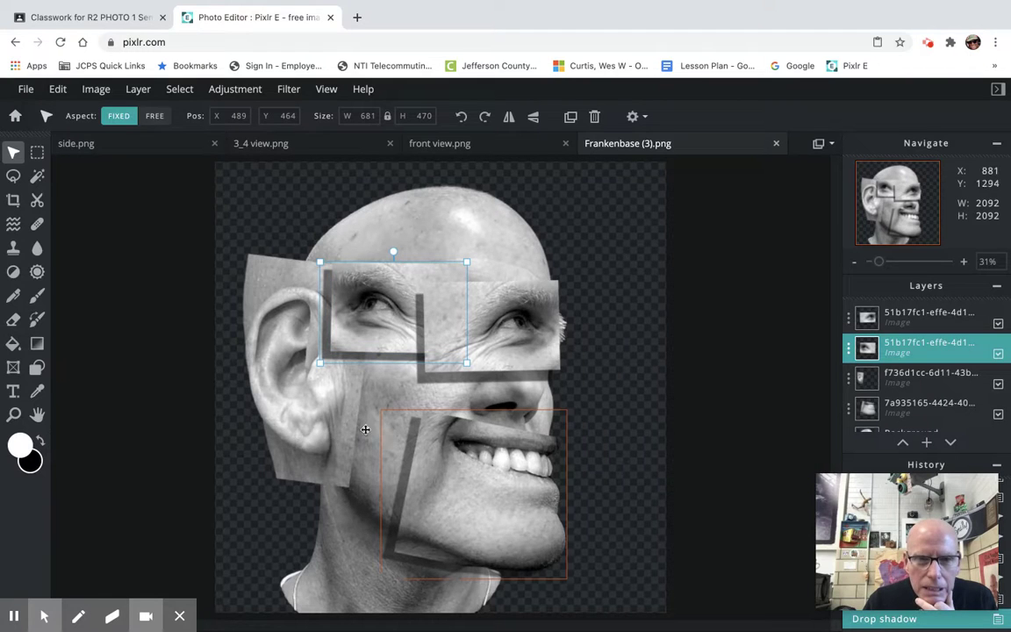
# Apply a drop shadow to the ear layer, with a negative Offset x and a slightly increased Offset y
pyautogui.click(343, 427)
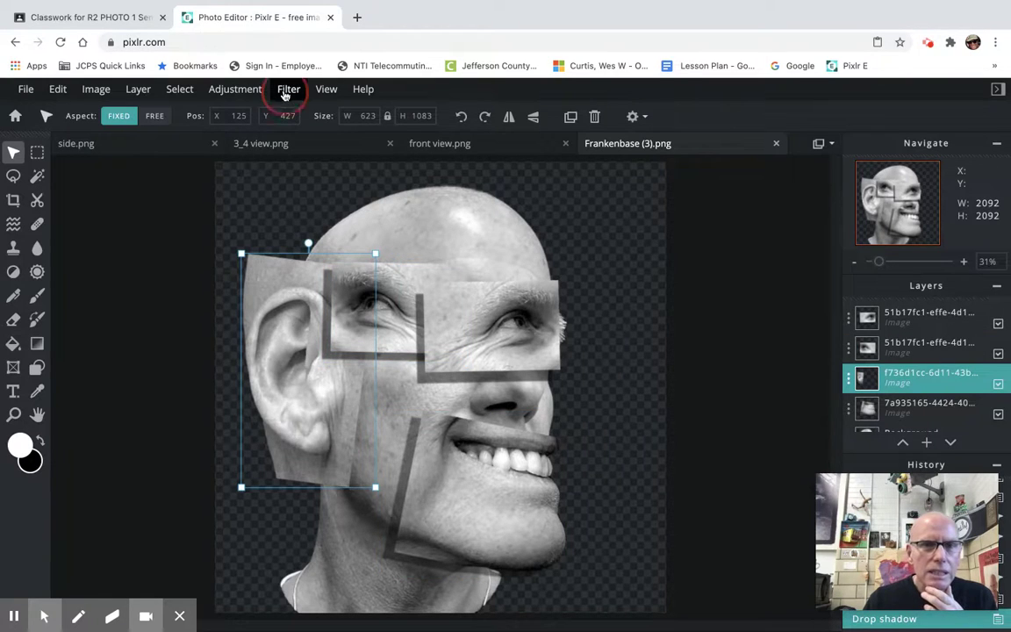
pyautogui.click(287, 89)
pyautogui.click(356, 322)
pyautogui.moveTo(715, 368); pyautogui.dragTo(661, 369)
pyautogui.moveTo(716, 415); pyautogui.dragTo(725, 412)
pyautogui.click(753, 453)
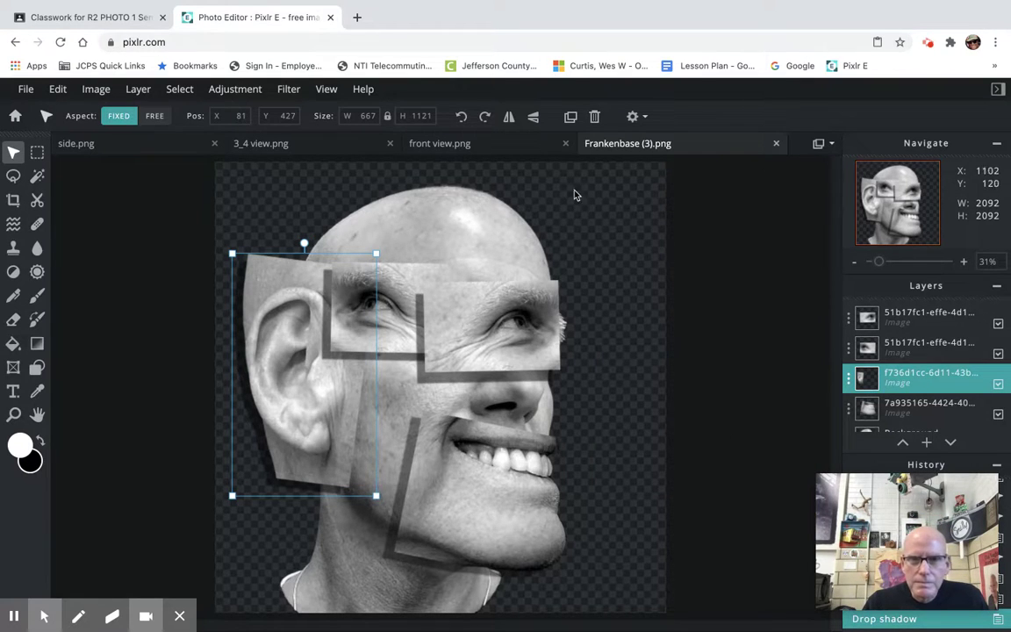
# Unlock the Background layer and shift the head sideways to about X 36, Y 0
pyautogui.click(607, 194)
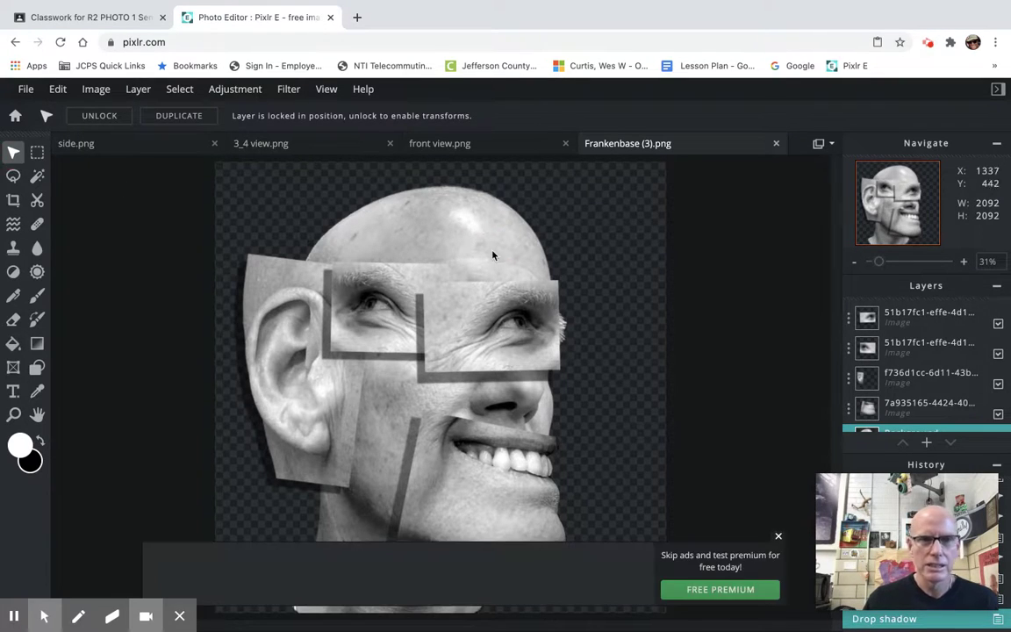
pyautogui.click(453, 218)
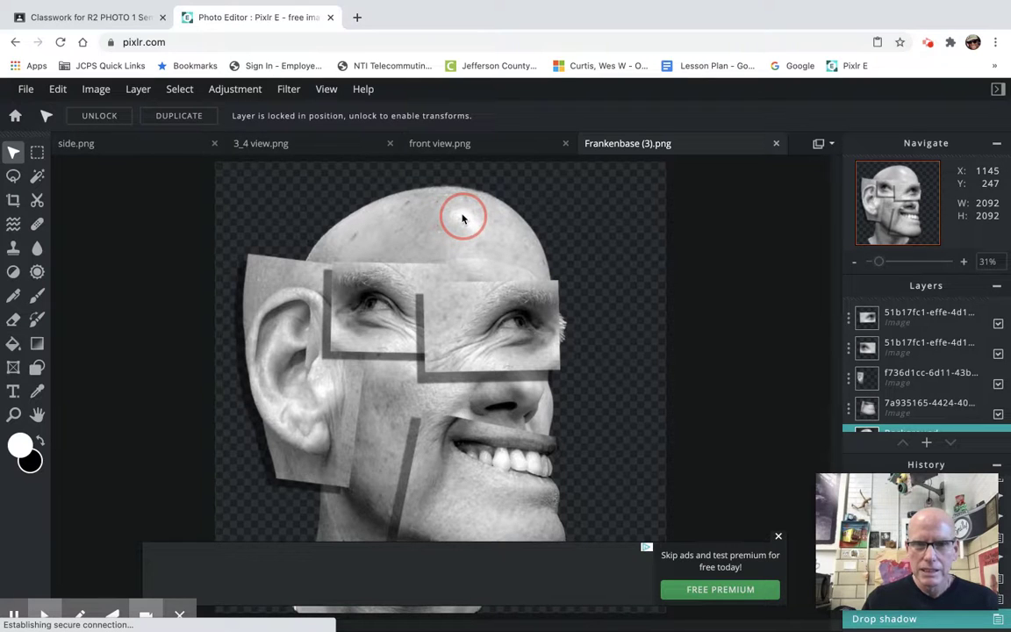
pyautogui.click(781, 535)
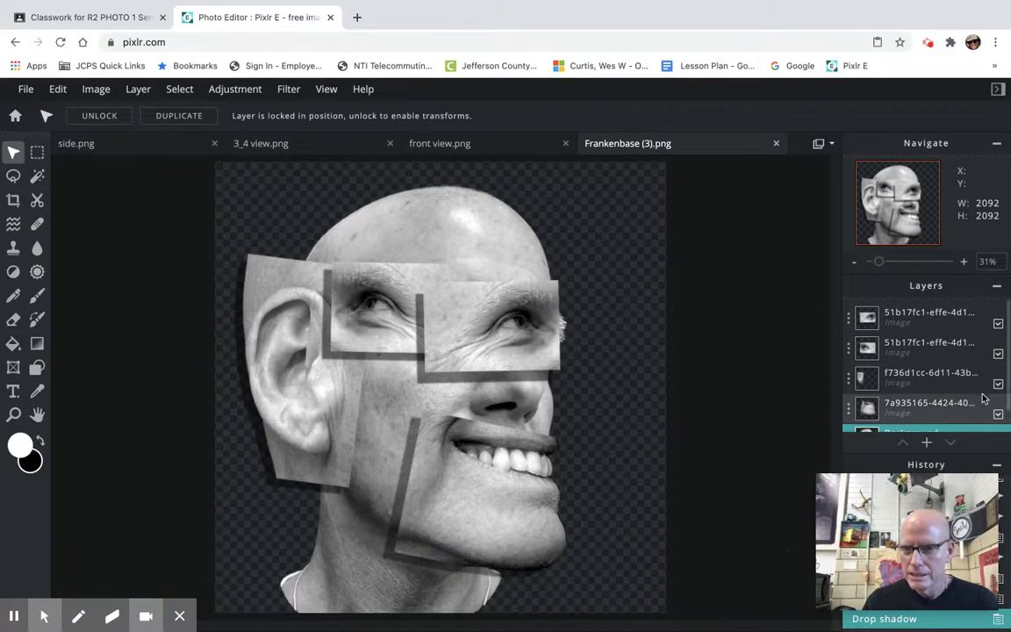
pyautogui.scroll(-1, 941, 364)
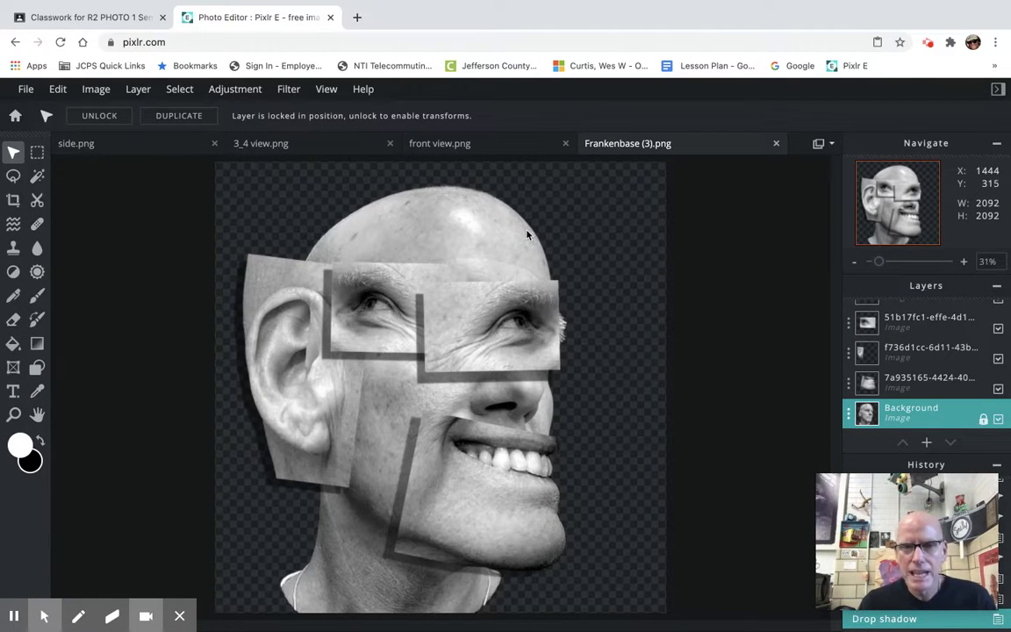
pyautogui.click(948, 420)
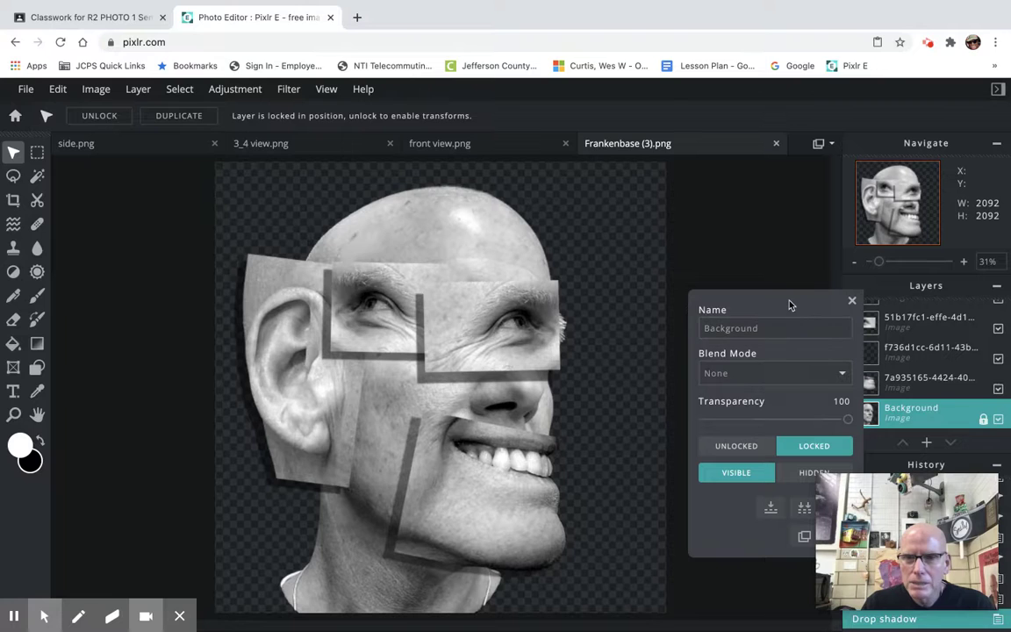
pyautogui.click(738, 449)
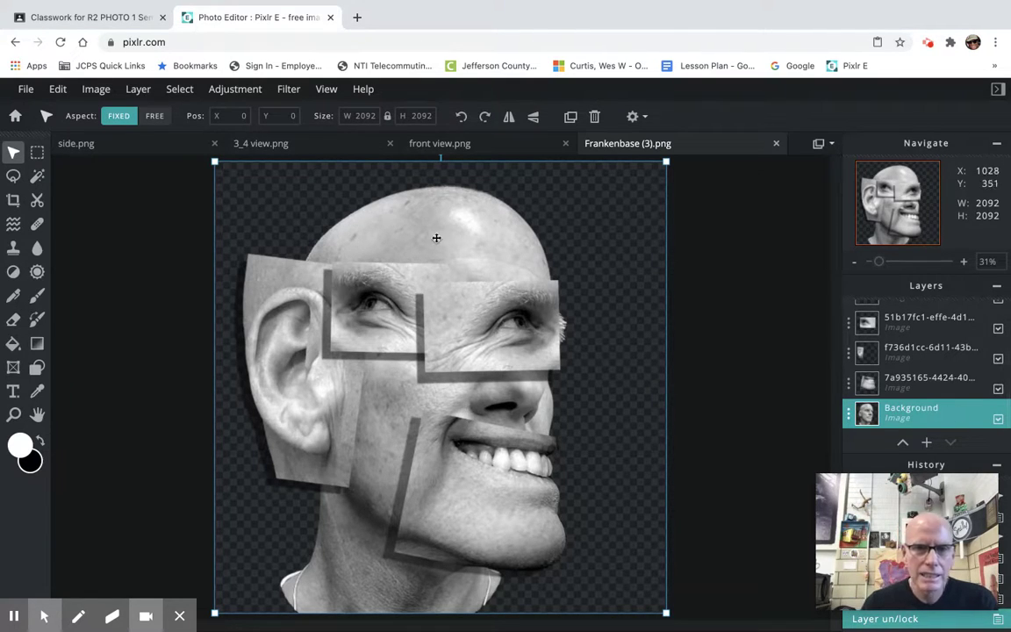
pyautogui.moveTo(435, 231)
pyautogui.mouseDown()
pyautogui.moveTo(450, 229)
pyautogui.moveTo(440, 228)
pyautogui.mouseUp()
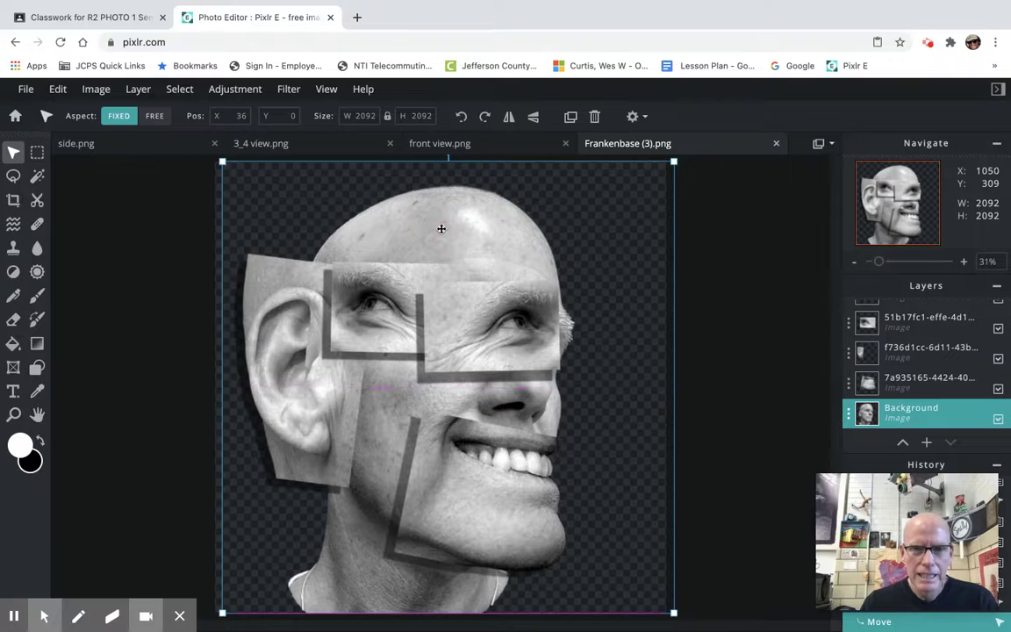
# Nudge both eye layers and the ear layer to fit the shifted head, and place the mouth layer at about X 769, Y 1139
pyautogui.moveTo(474, 307); pyautogui.dragTo(407, 319)
pyautogui.moveTo(304, 383); pyautogui.dragTo(309, 383)
pyautogui.moveTo(467, 486); pyautogui.dragTo(468, 484)
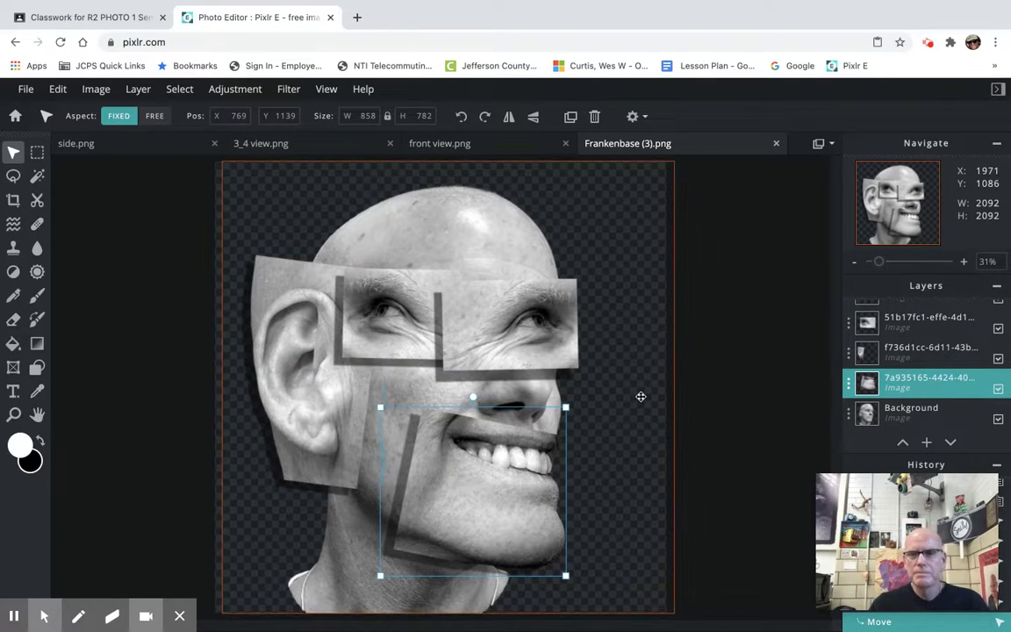
pyautogui.click(640, 396)
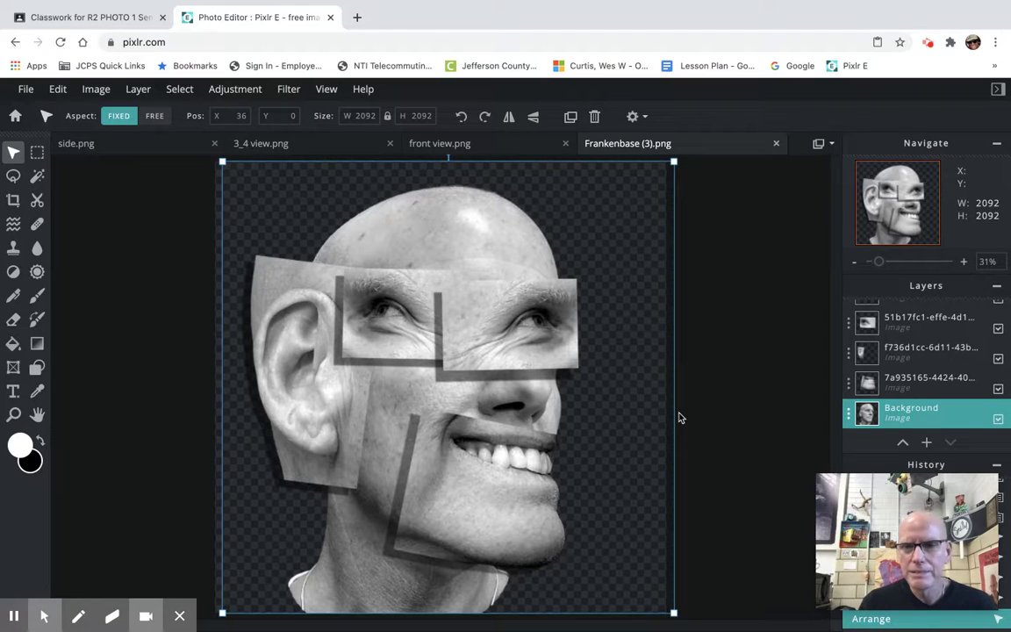
pyautogui.click(738, 399)
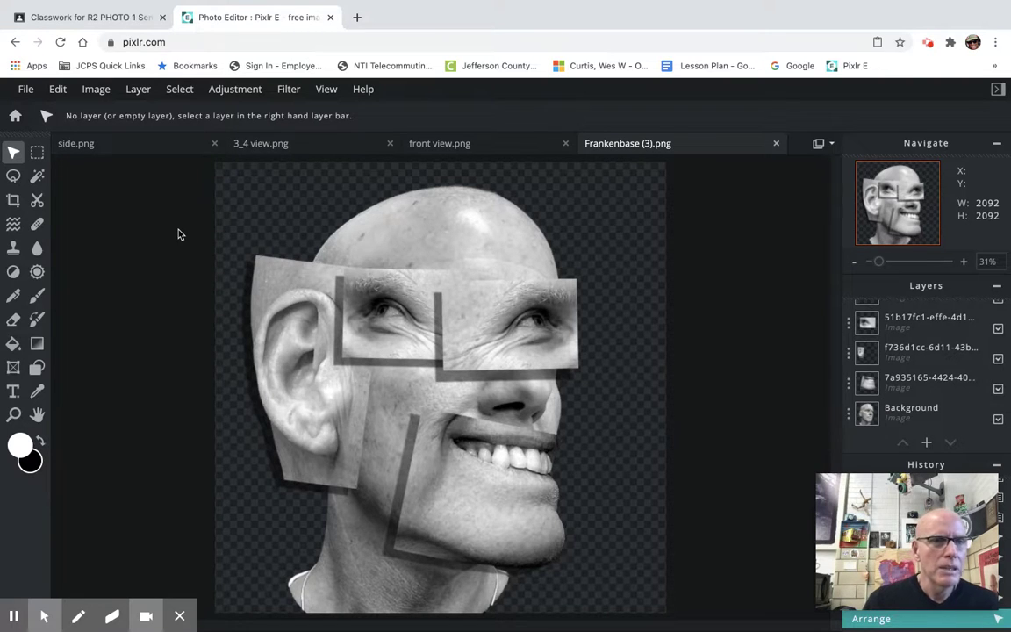
# Add a new empty layer at the top of the layer stack
pyautogui.click(134, 92)
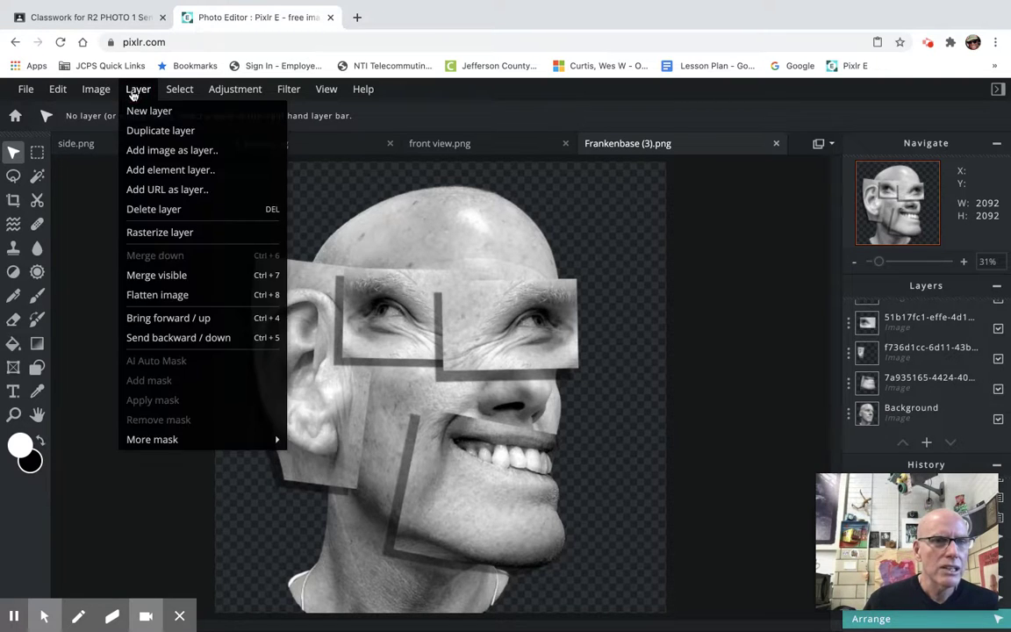
pyautogui.click(145, 109)
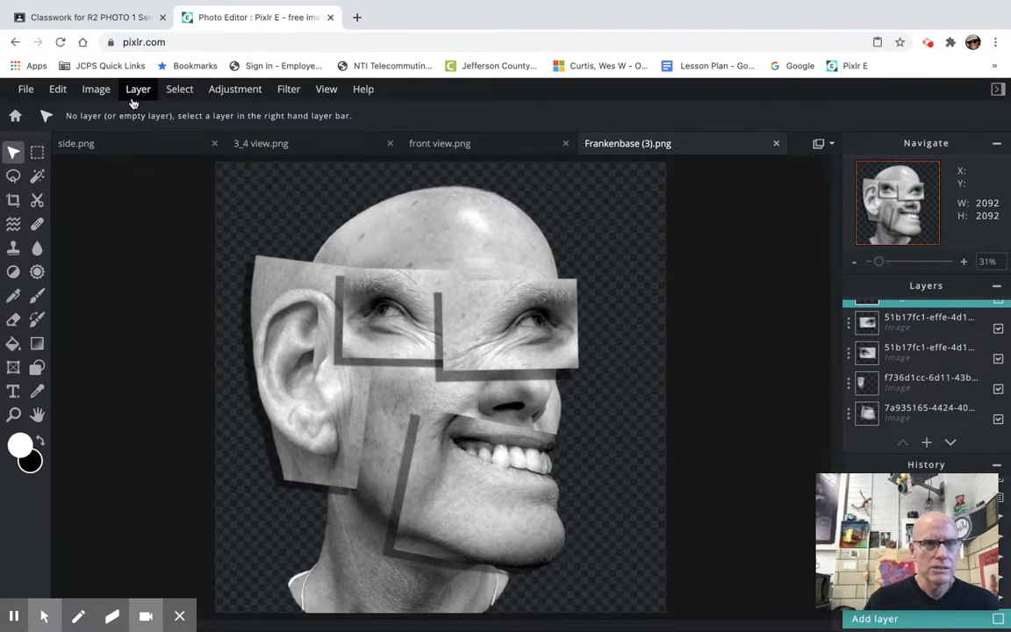
pyautogui.scroll(-1, 898, 385)
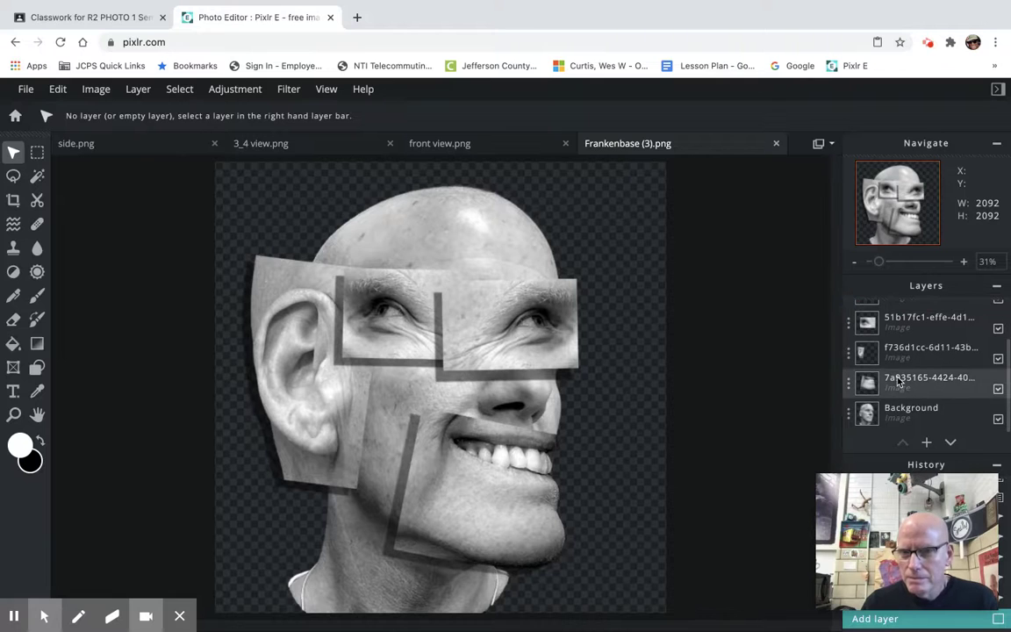
pyautogui.scroll(2, 895, 376)
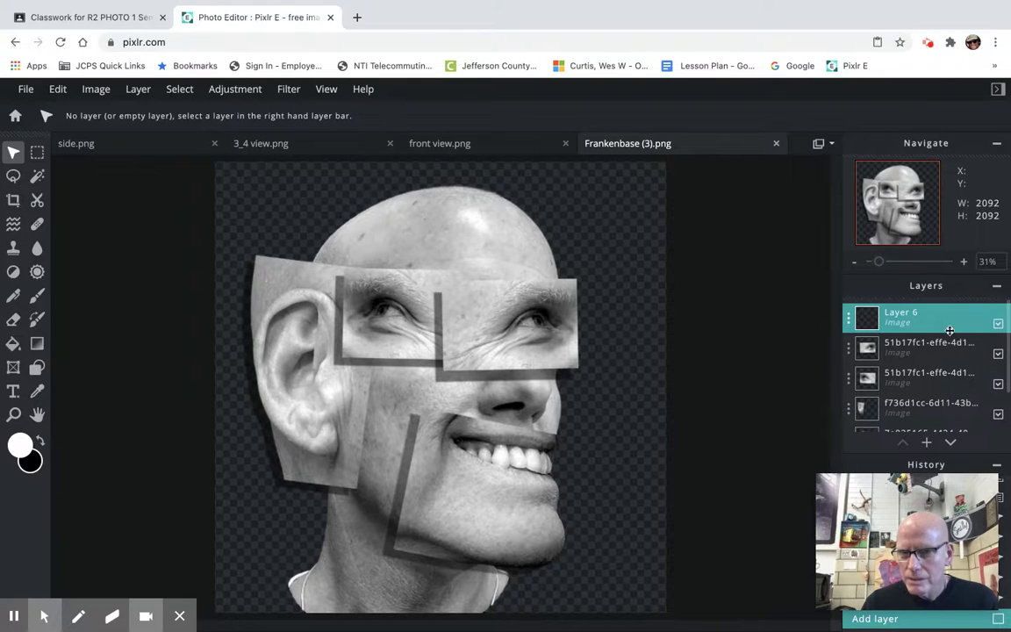
# Activate the Gradient tool and set its type to Radial
pyautogui.click(37, 346)
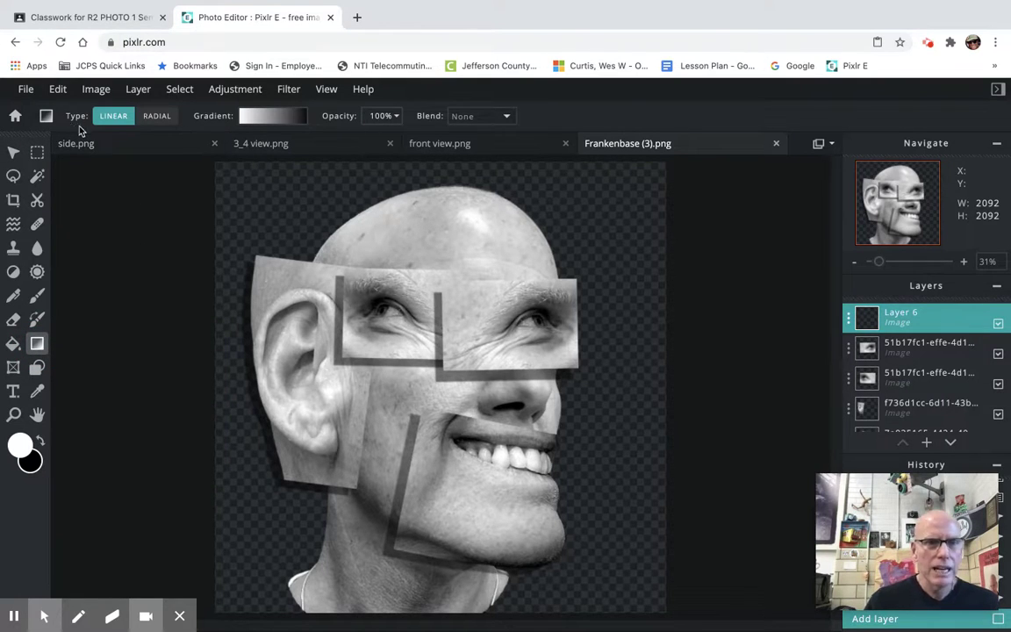
pyautogui.click(148, 115)
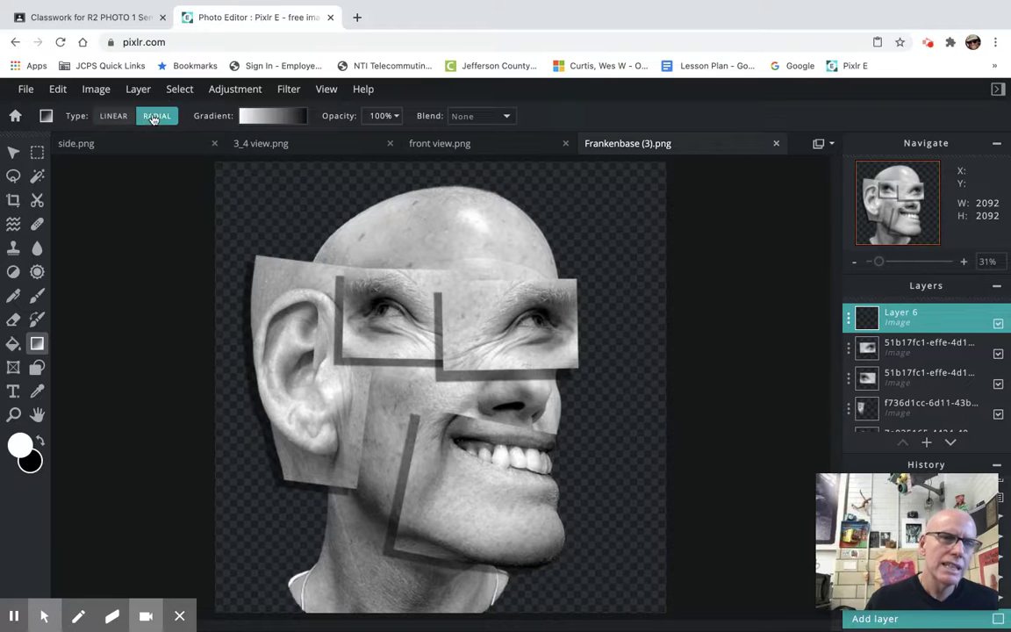
pyautogui.click(115, 117)
pyautogui.click(155, 117)
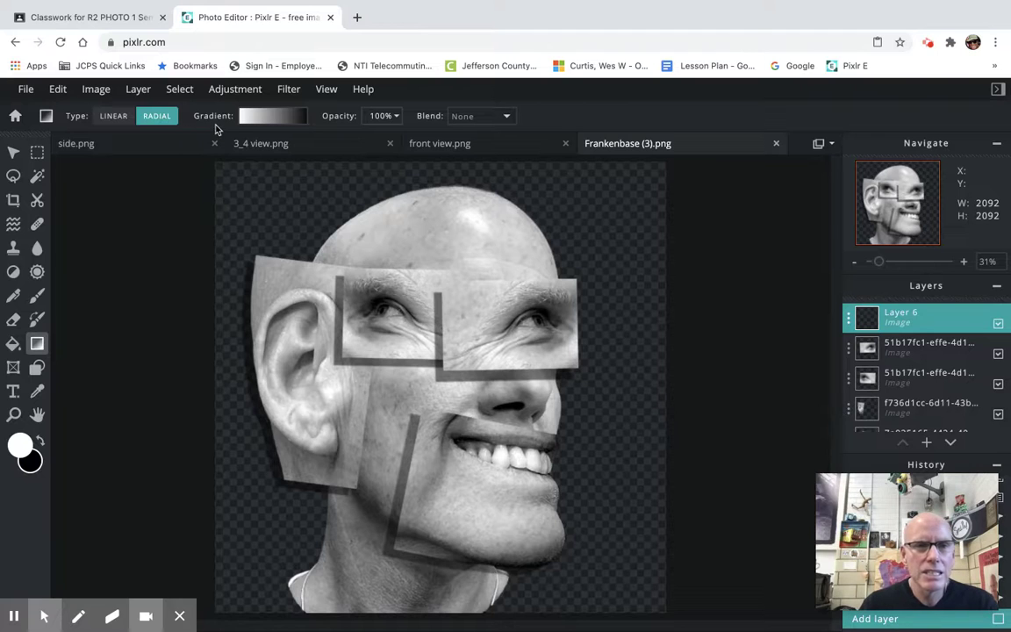
# Browse the gradient presets and choose the black-to-white gradient
pyautogui.click(271, 120)
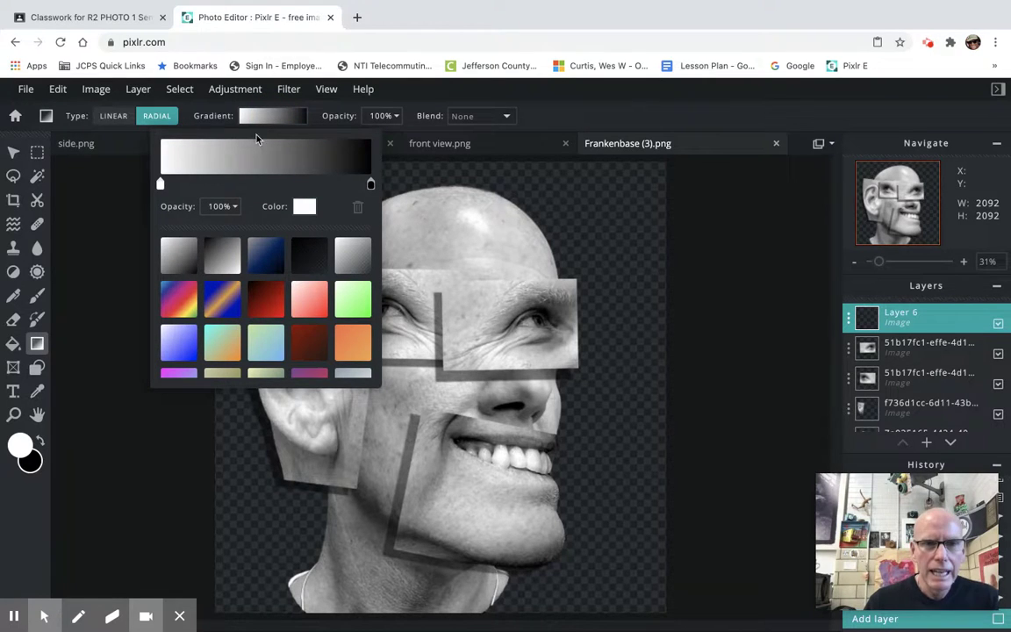
pyautogui.scroll(-5, 276, 313)
pyautogui.scroll(5, 276, 312)
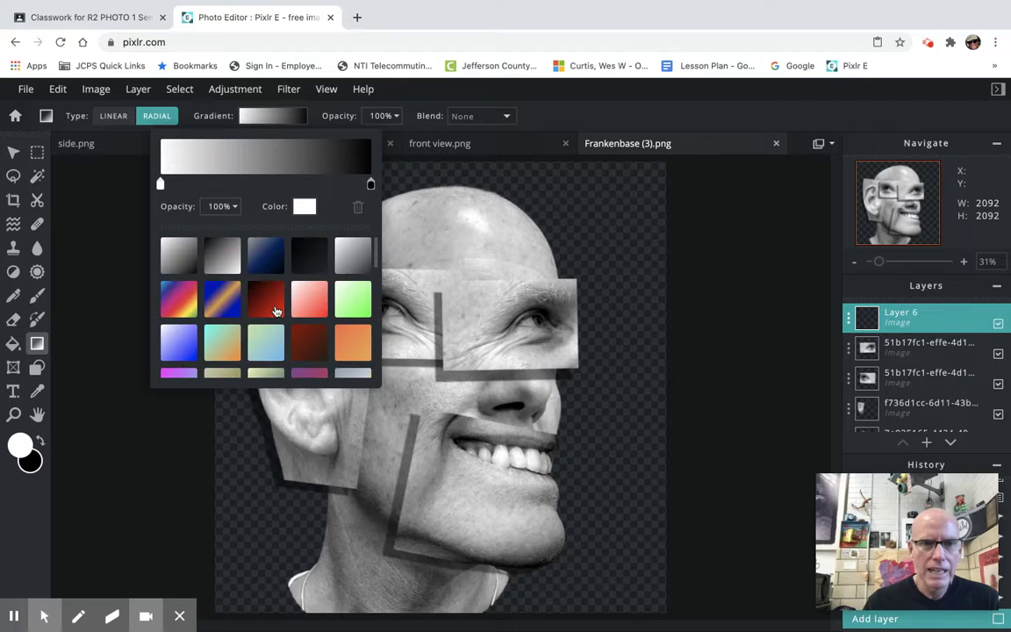
pyautogui.scroll(-2, 275, 310)
pyautogui.scroll(2, 275, 311)
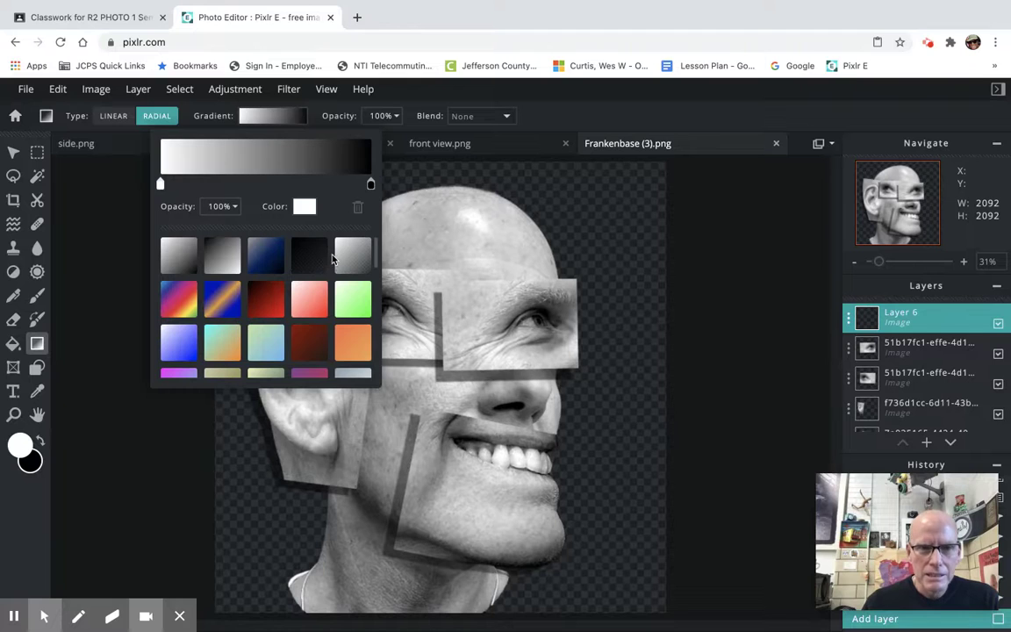
pyautogui.click(229, 261)
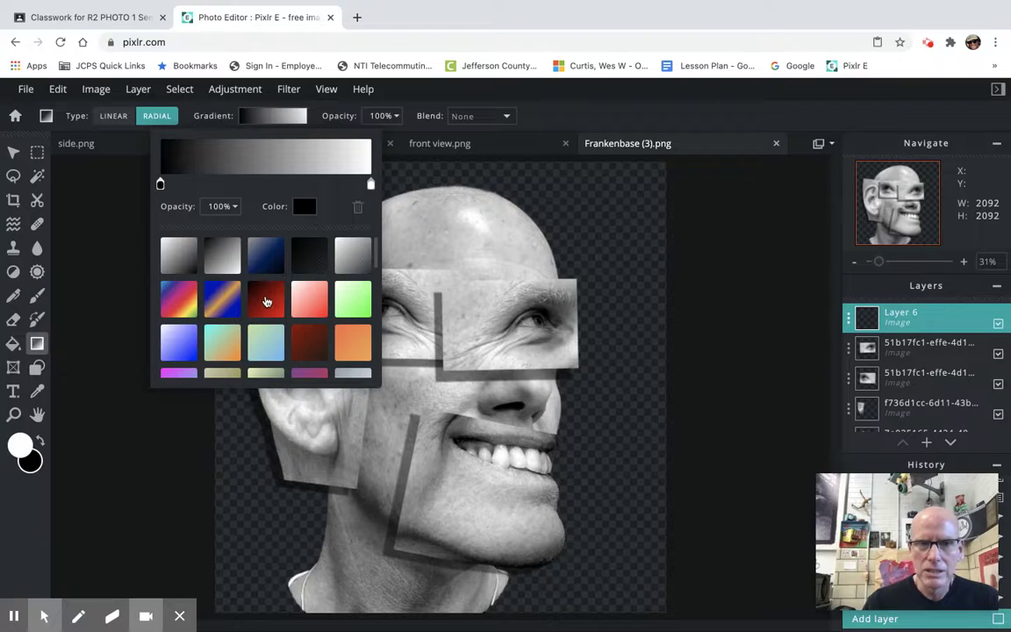
pyautogui.scroll(-3, 264, 296)
pyautogui.scroll(3, 265, 296)
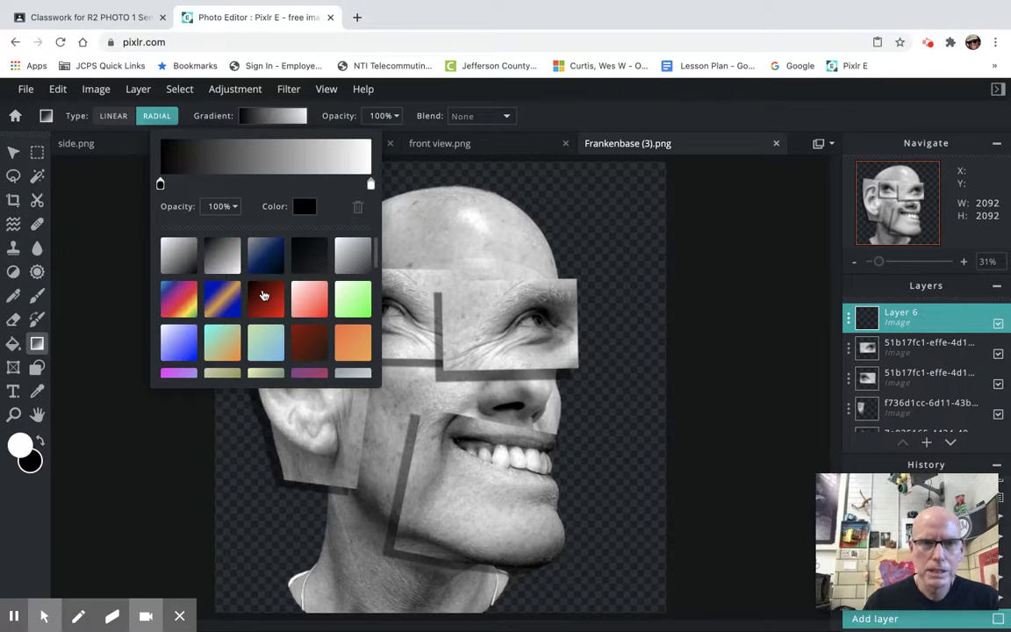
pyautogui.click(305, 208)
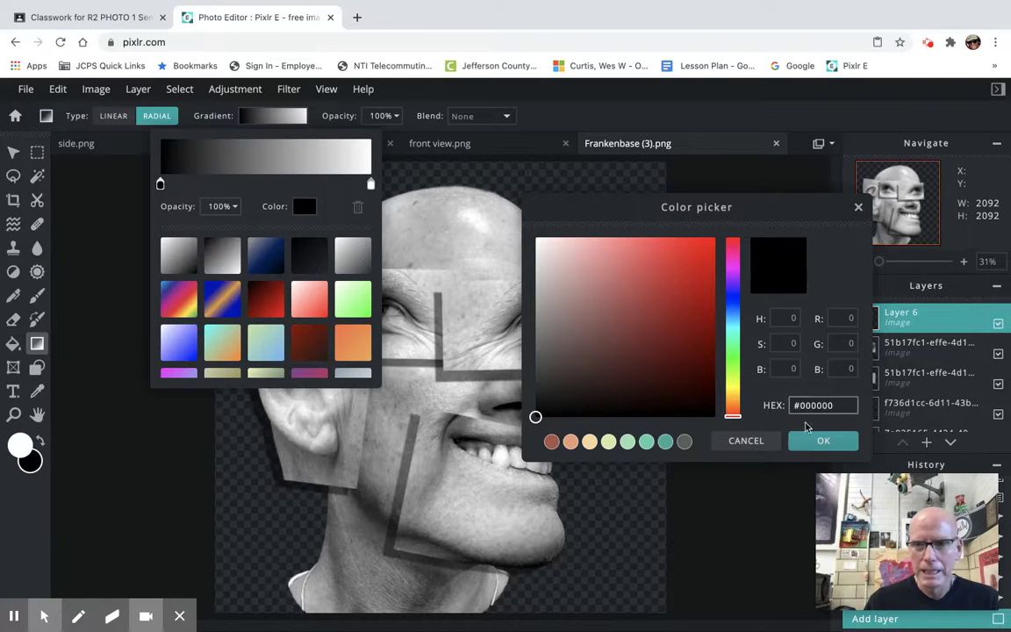
pyautogui.click(748, 443)
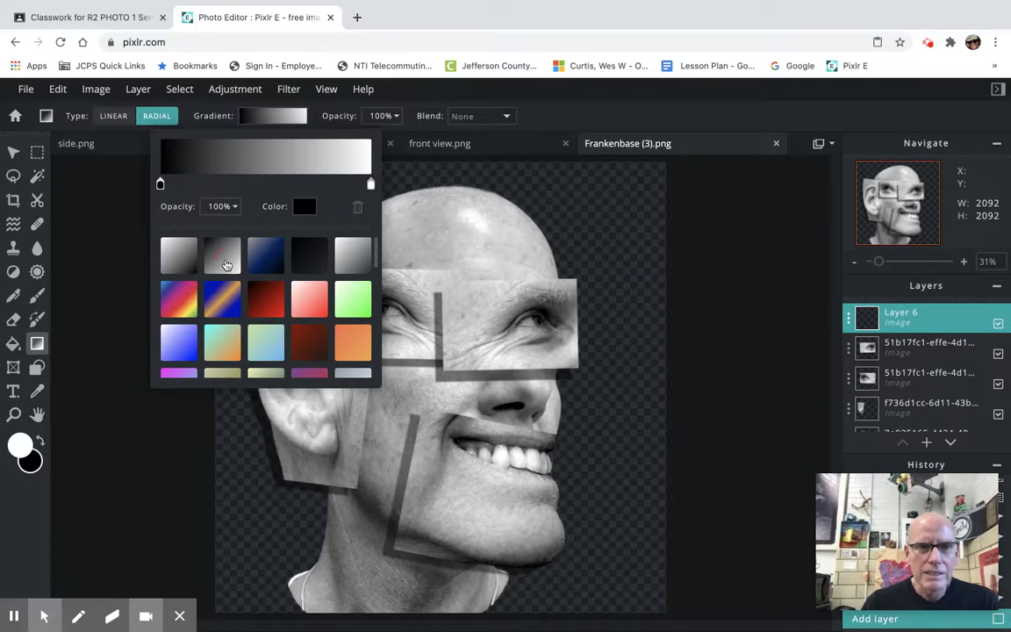
pyautogui.click(578, 238)
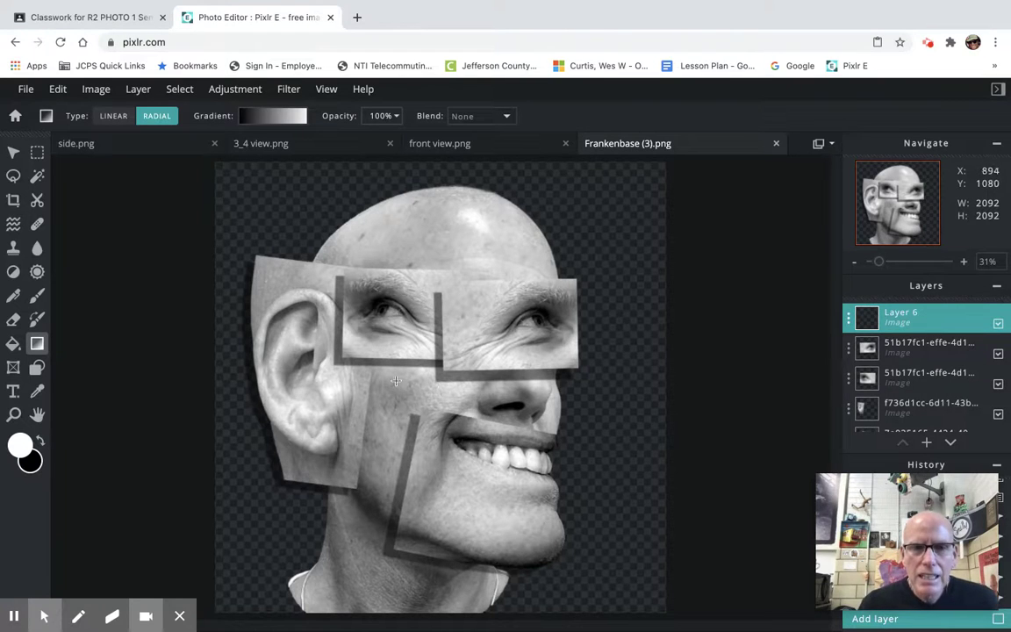
# Try black-to-white radial gradients on the new layer from different start points, ending with black in the canvas's lower-left corner
pyautogui.moveTo(234, 181); pyautogui.dragTo(586, 519)
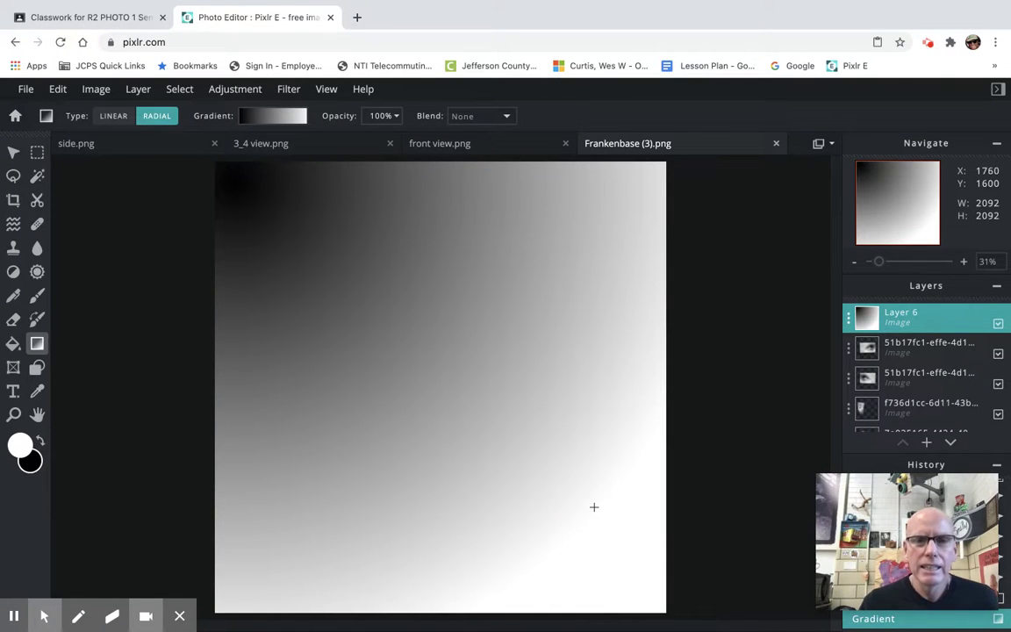
pyautogui.moveTo(460, 387); pyautogui.dragTo(577, 259)
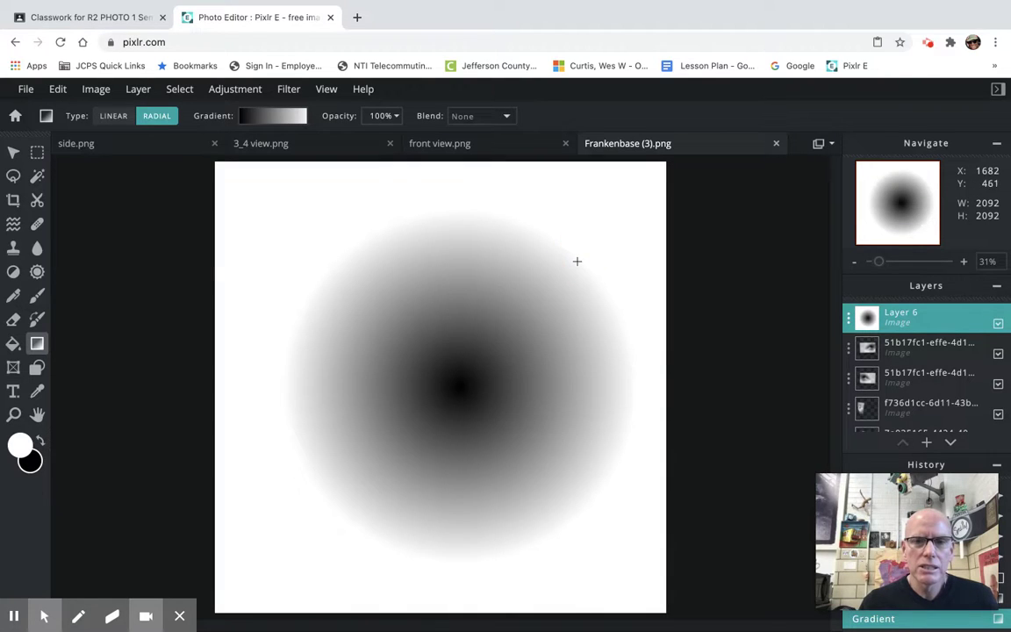
pyautogui.moveTo(283, 226); pyautogui.dragTo(453, 453)
pyautogui.moveTo(607, 556); pyautogui.dragTo(376, 301)
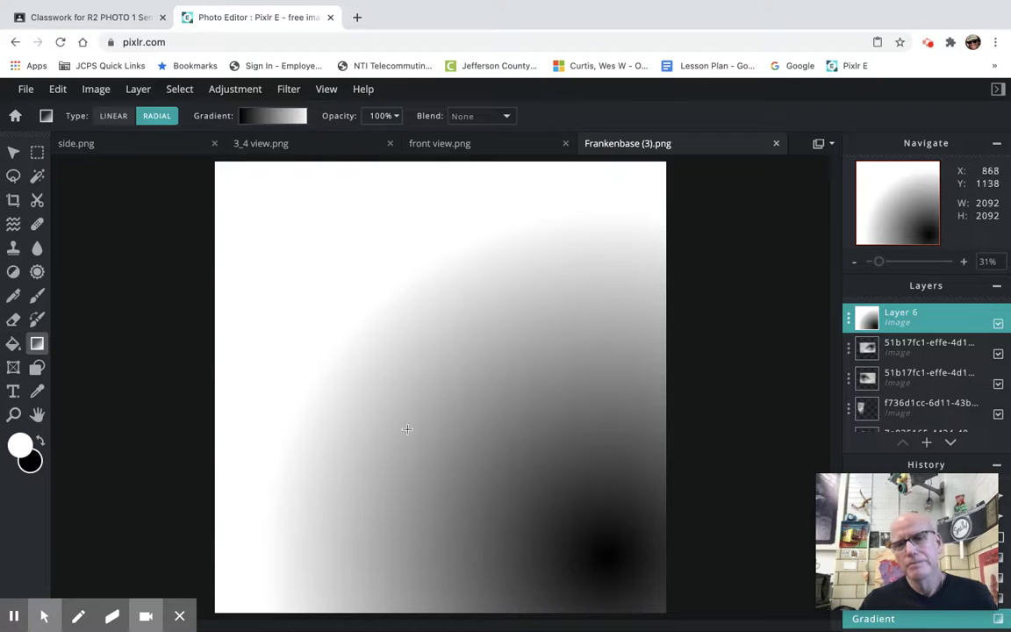
pyautogui.moveTo(347, 494); pyautogui.dragTo(550, 262)
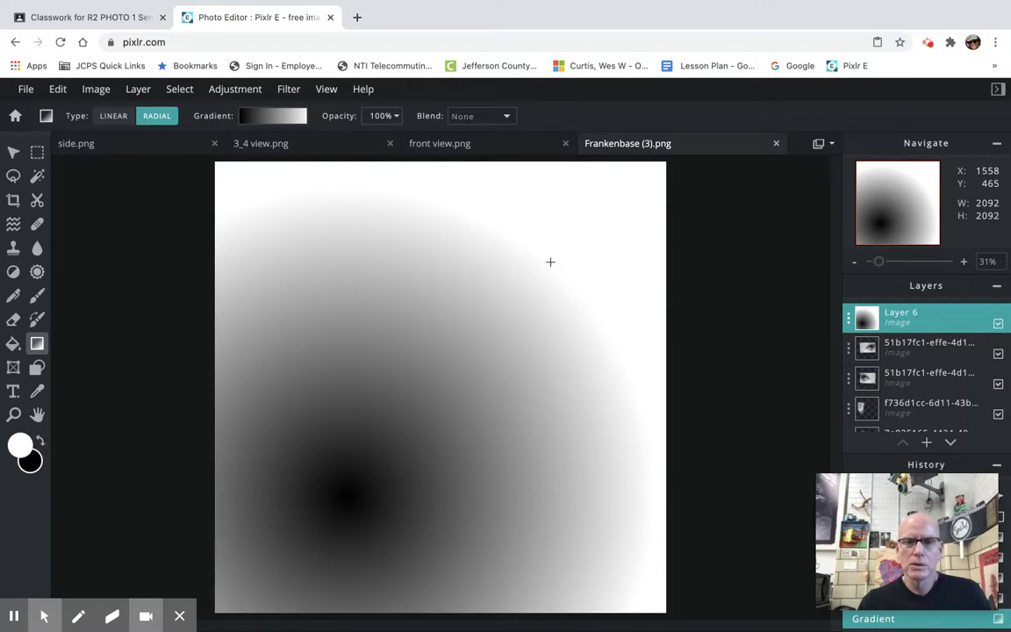
pyautogui.moveTo(243, 216); pyautogui.dragTo(646, 595)
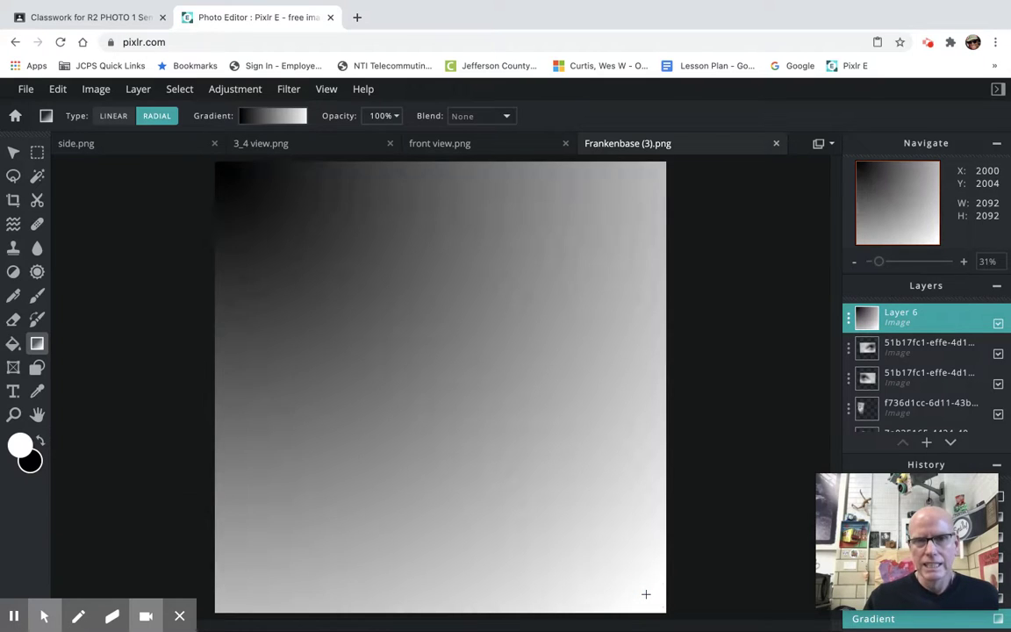
pyautogui.moveTo(605, 217); pyautogui.dragTo(372, 542)
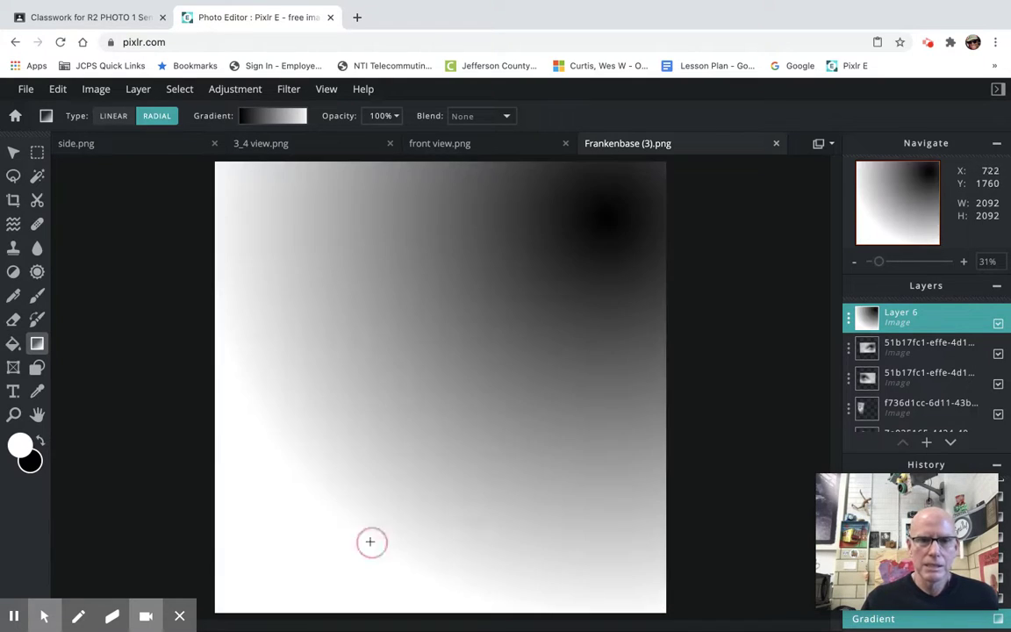
pyautogui.moveTo(382, 487); pyautogui.dragTo(459, 387)
pyautogui.click(513, 336)
pyautogui.click(653, 279)
pyautogui.moveTo(652, 280); pyautogui.dragTo(650, 281)
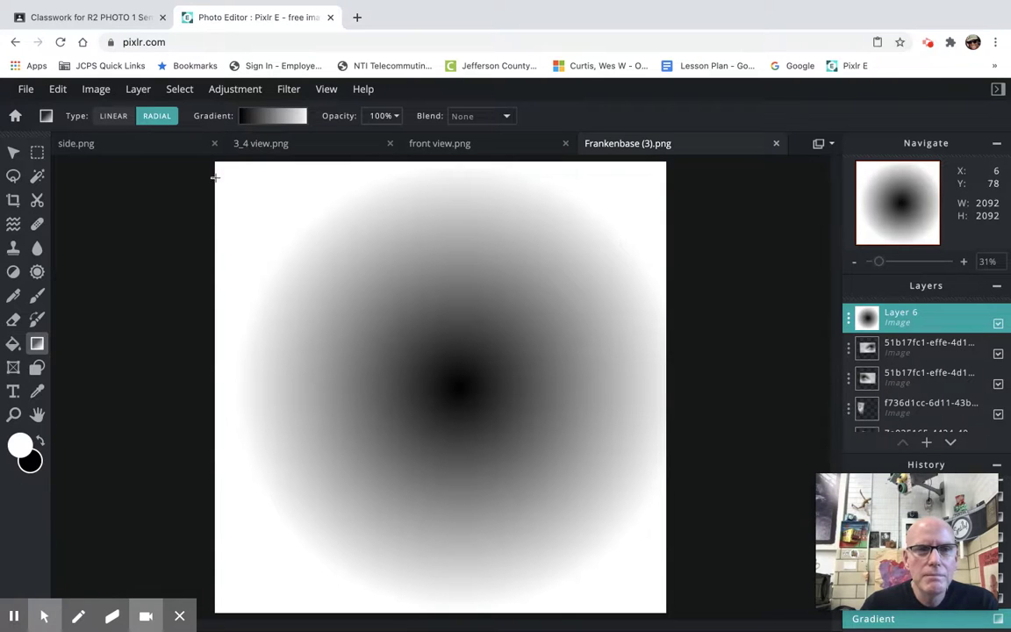
pyautogui.moveTo(225, 173); pyautogui.dragTo(555, 485)
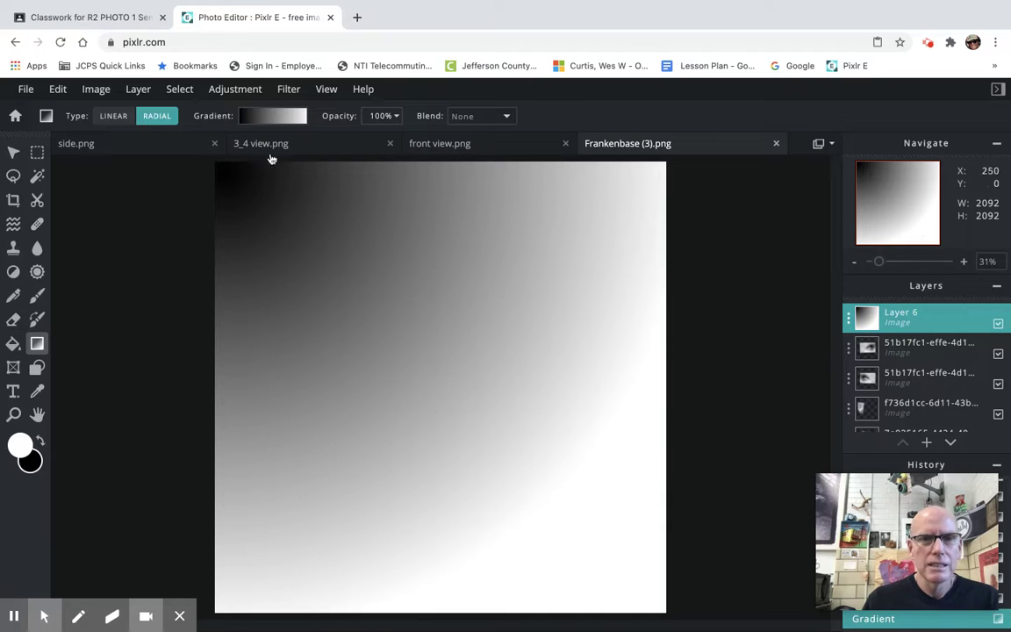
pyautogui.moveTo(230, 597); pyautogui.dragTo(620, 194)
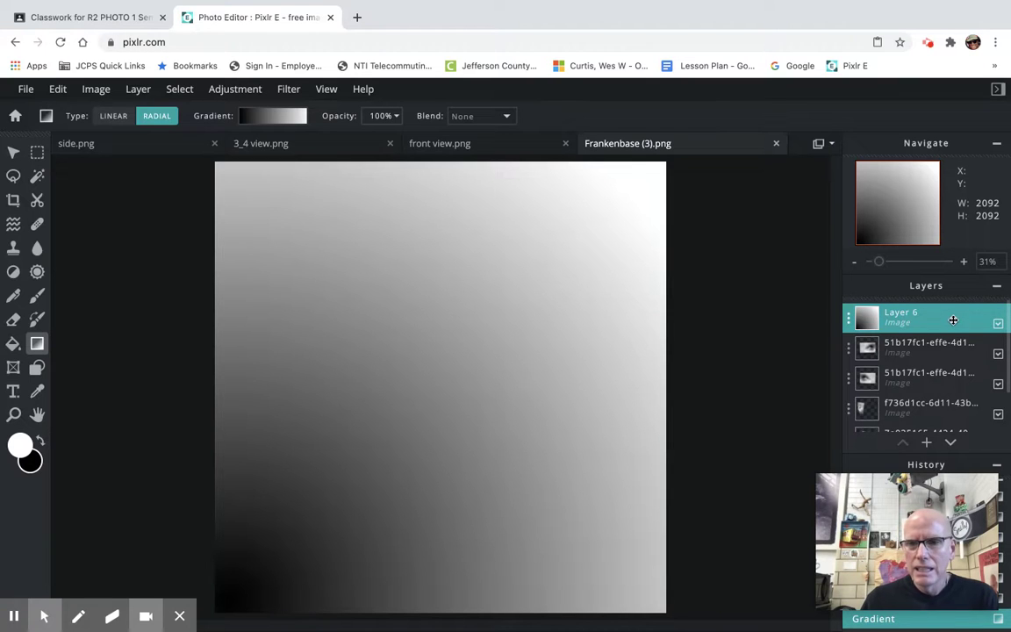
# Move the gradient layer to the bottom of the layer stack, beneath the Background head layer
pyautogui.moveTo(954, 321); pyautogui.dragTo(950, 425)
pyautogui.scroll(-3, 951, 435)
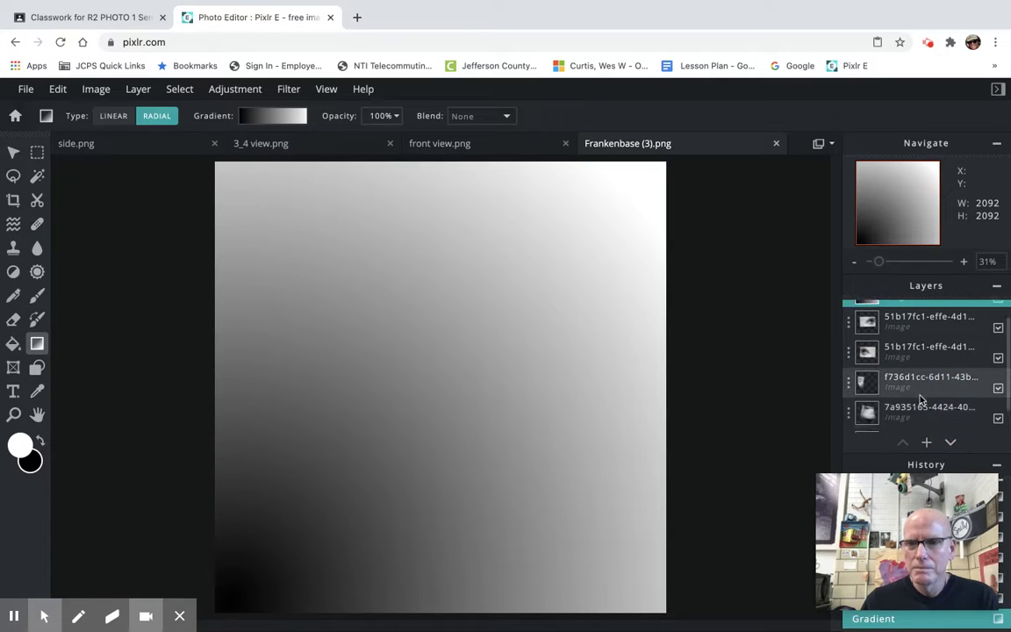
pyautogui.click(952, 445)
pyautogui.click(952, 444)
pyautogui.click(953, 445)
pyautogui.click(952, 444)
pyautogui.click(953, 445)
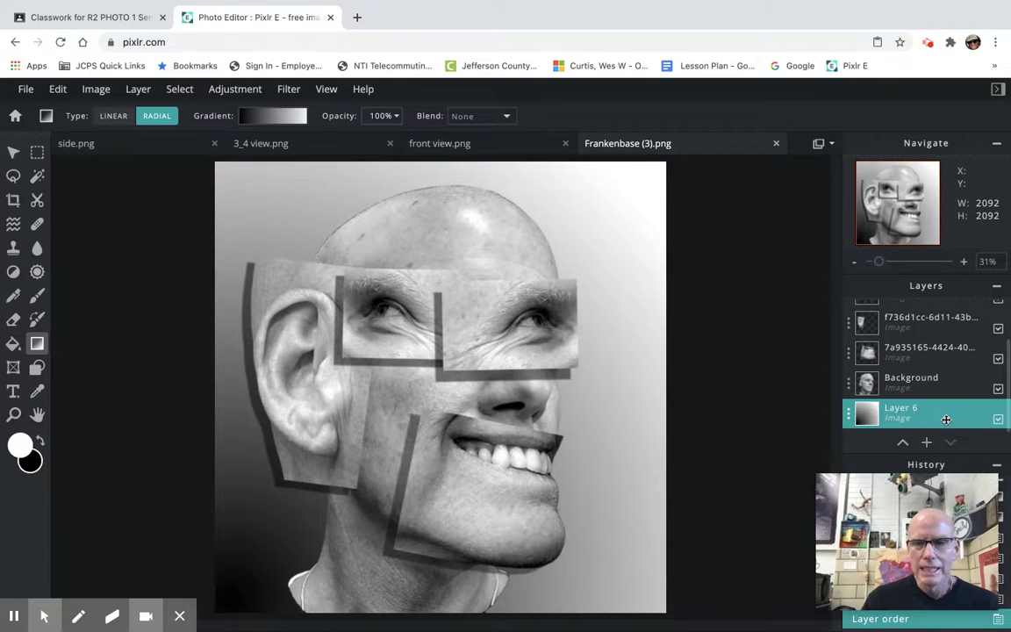
# Choose the light-green-to-blue preset for the gradient
pyautogui.click(259, 115)
pyautogui.scroll(-1, 275, 336)
pyautogui.scroll(-1, 274, 335)
pyautogui.click(257, 261)
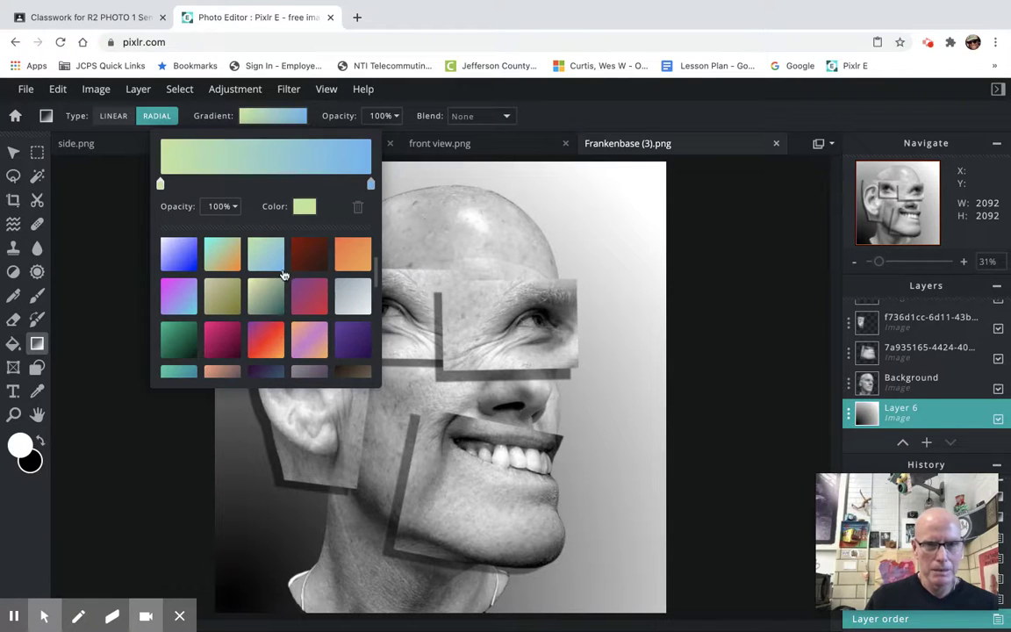
# Redraw the green-to-blue radial gradient on Layer 6 in several directions, finishing with one from the chin to the canvas's upper-left corner
pyautogui.moveTo(618, 255); pyautogui.dragTo(428, 430)
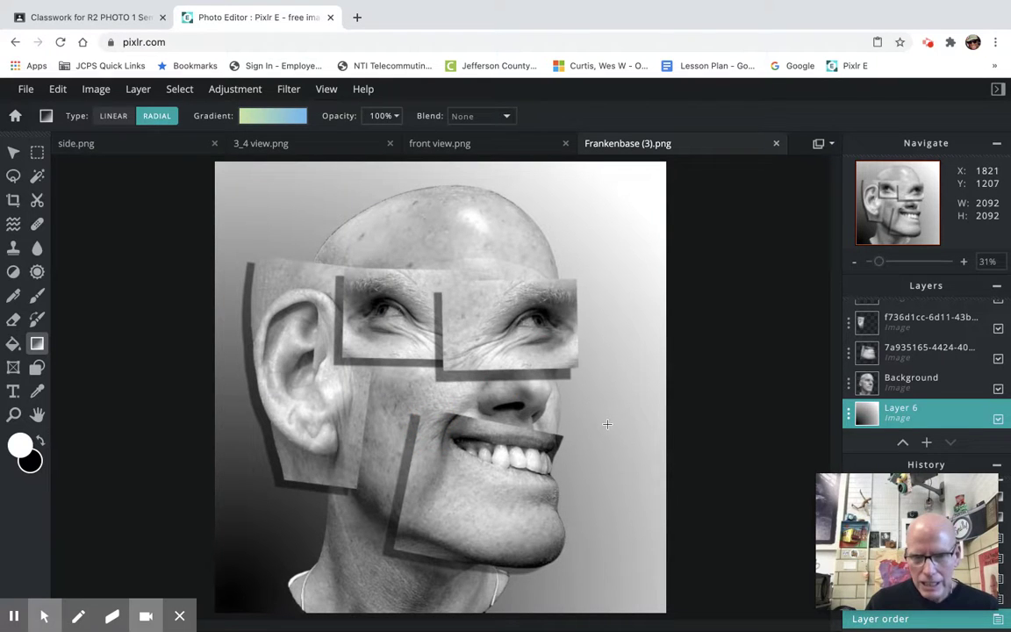
pyautogui.moveTo(603, 456); pyautogui.dragTo(314, 328)
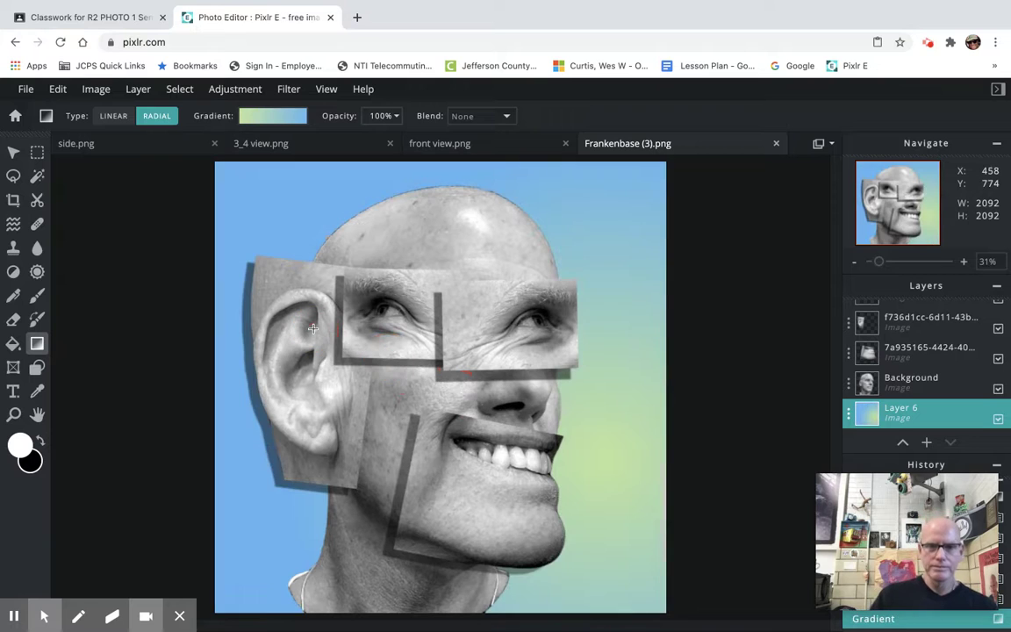
pyautogui.moveTo(413, 388); pyautogui.dragTo(625, 214)
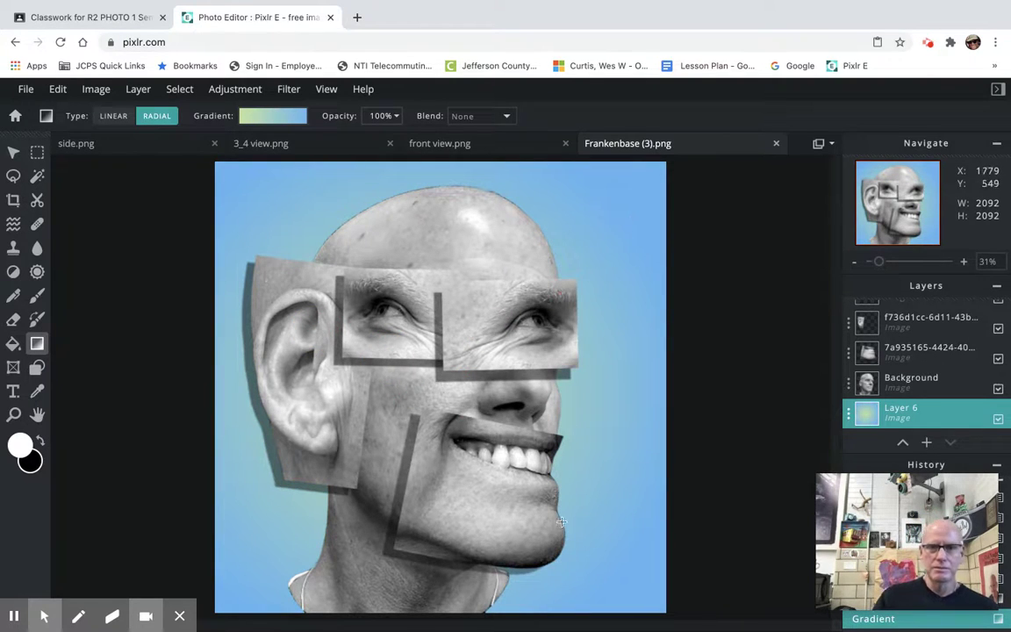
pyautogui.moveTo(536, 532); pyautogui.dragTo(257, 181)
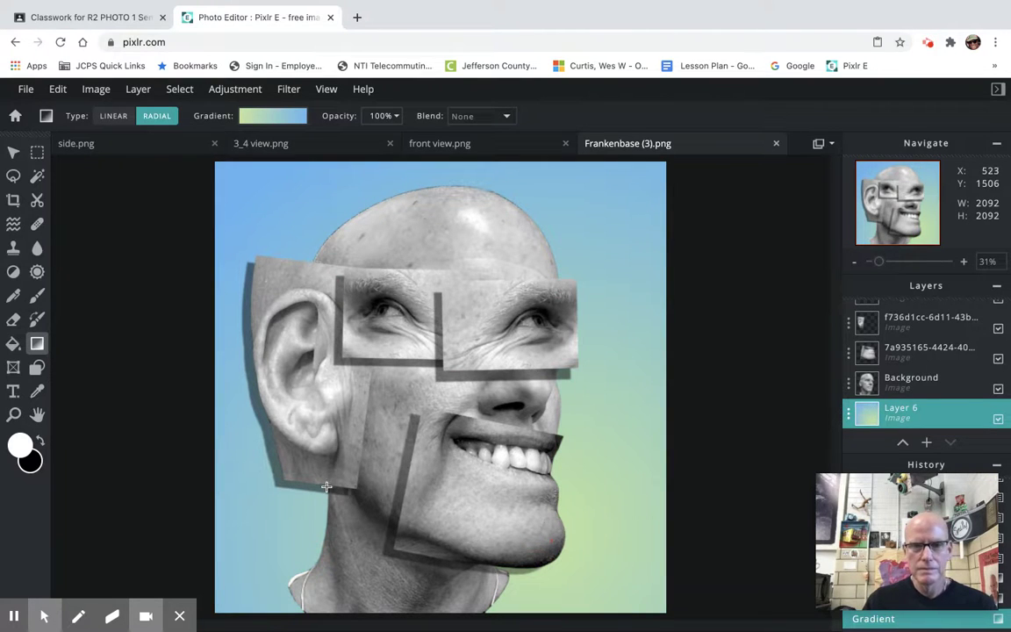
pyautogui.moveTo(327, 455); pyautogui.dragTo(621, 190)
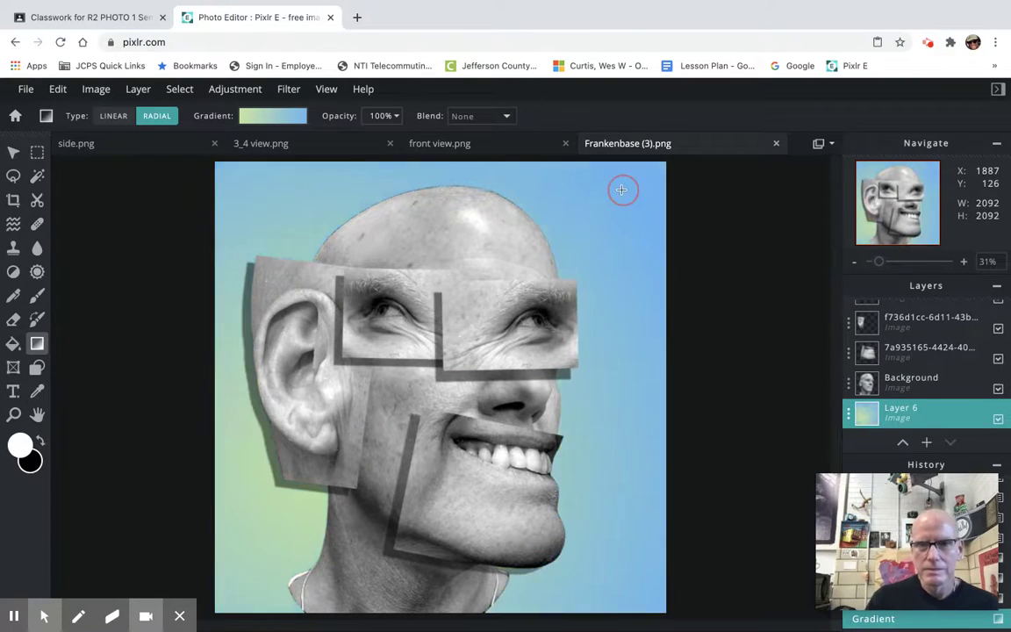
pyautogui.moveTo(578, 484); pyautogui.dragTo(330, 233)
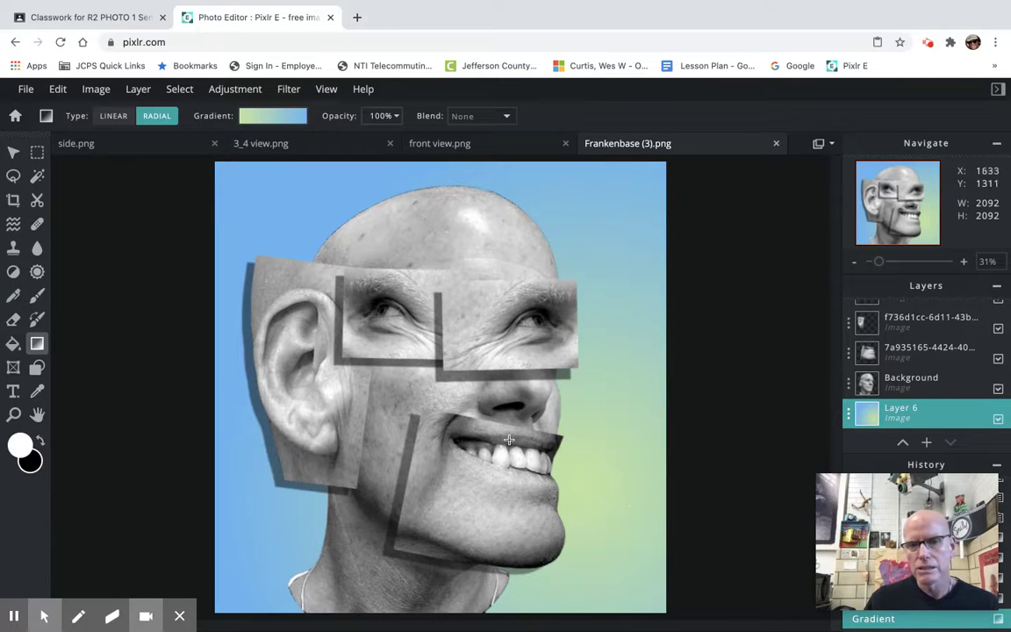
pyautogui.moveTo(394, 441); pyautogui.dragTo(610, 218)
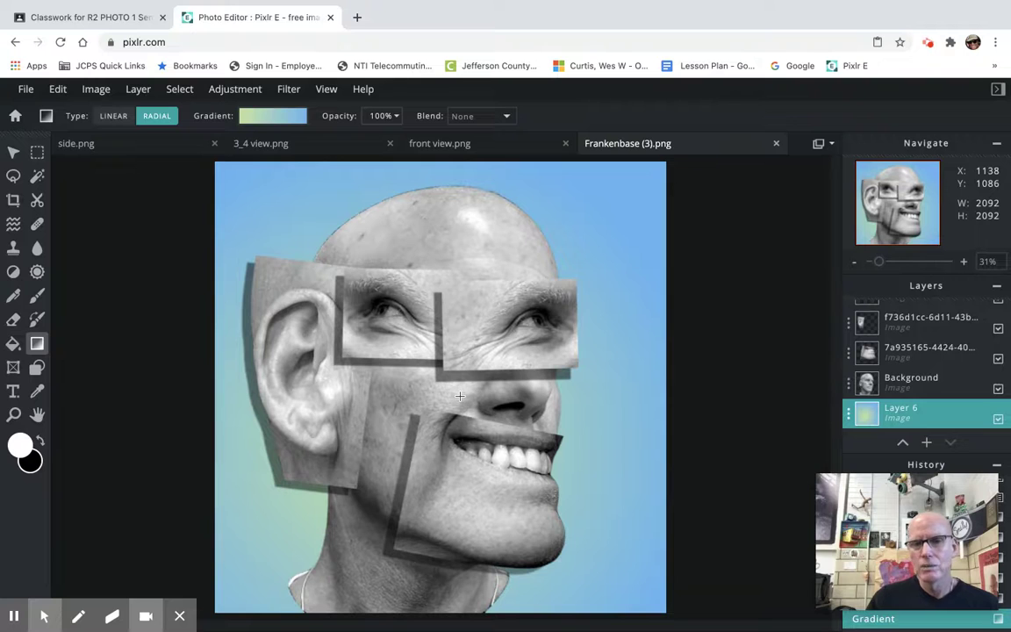
pyautogui.moveTo(460, 396); pyautogui.dragTo(623, 211)
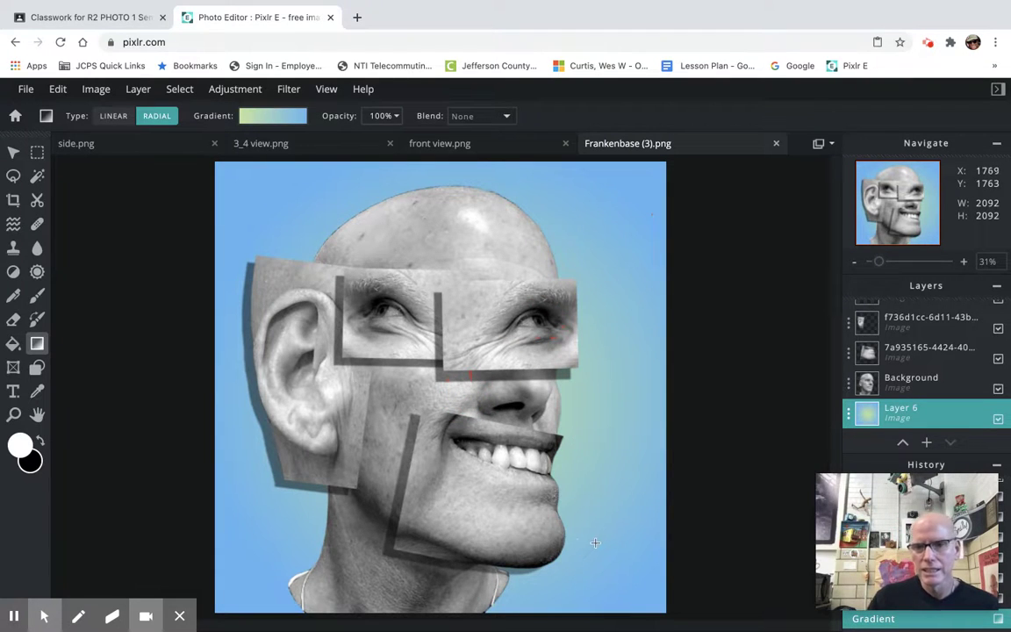
pyautogui.moveTo(544, 542); pyautogui.dragTo(246, 197)
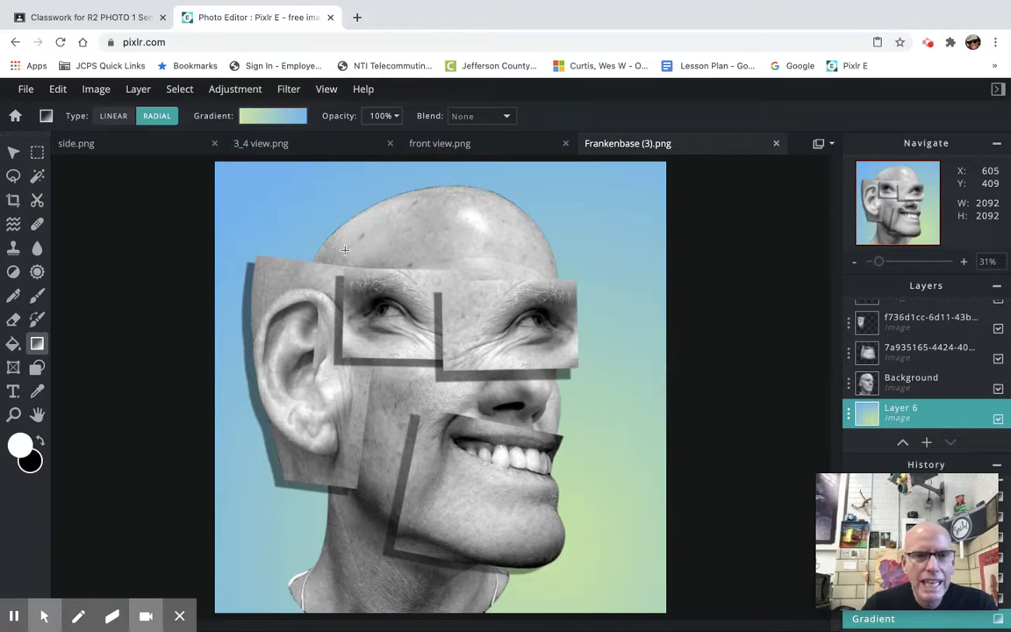
# Start the Inner glow filter on the gradient layer and set its size to 54 px
pyautogui.click(289, 91)
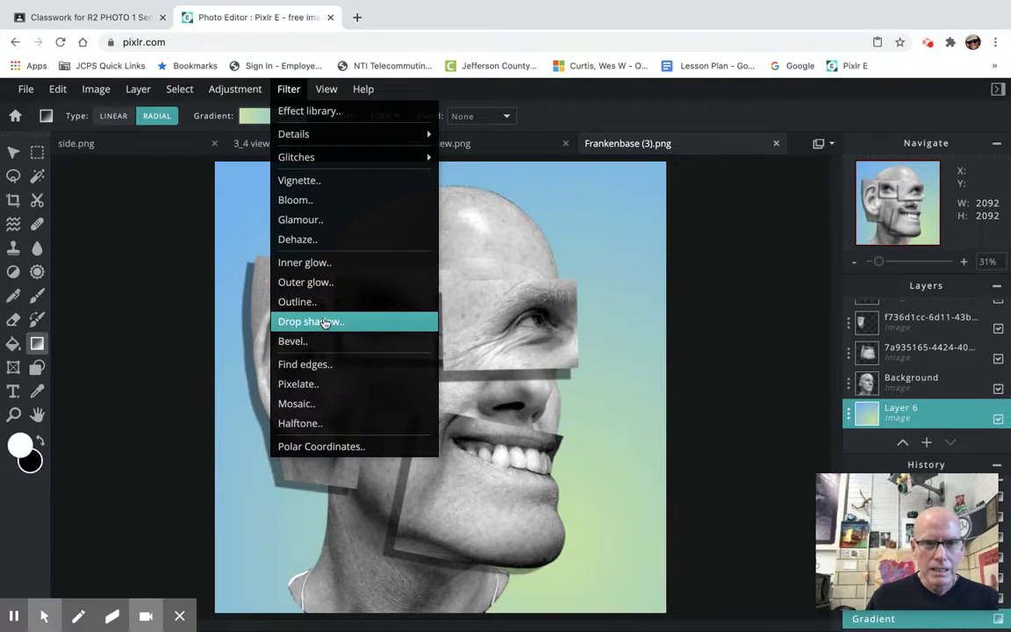
pyautogui.click(311, 262)
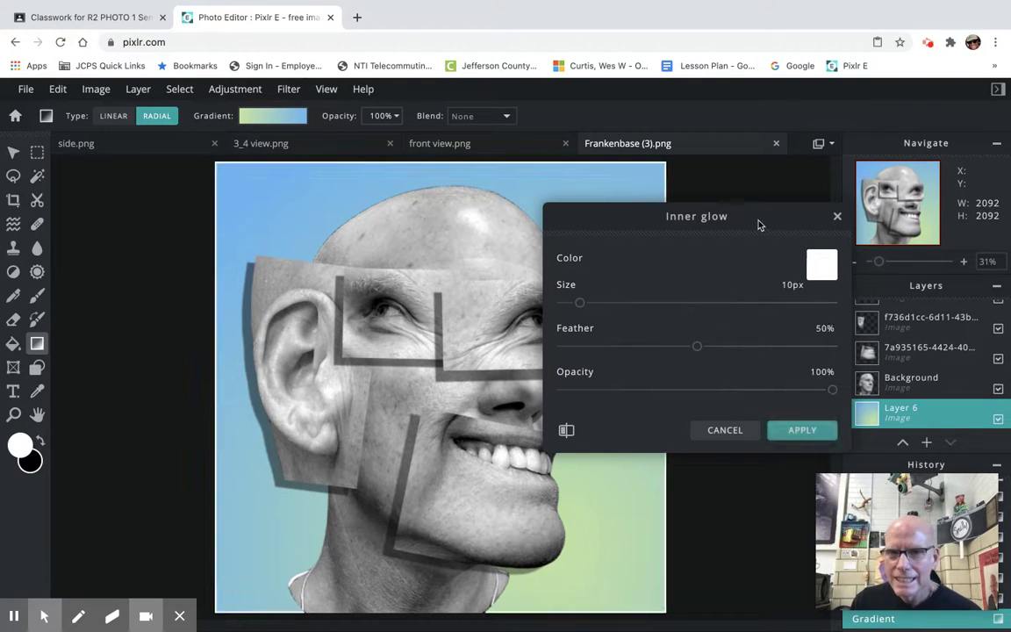
pyautogui.moveTo(758, 225); pyautogui.dragTo(813, 208)
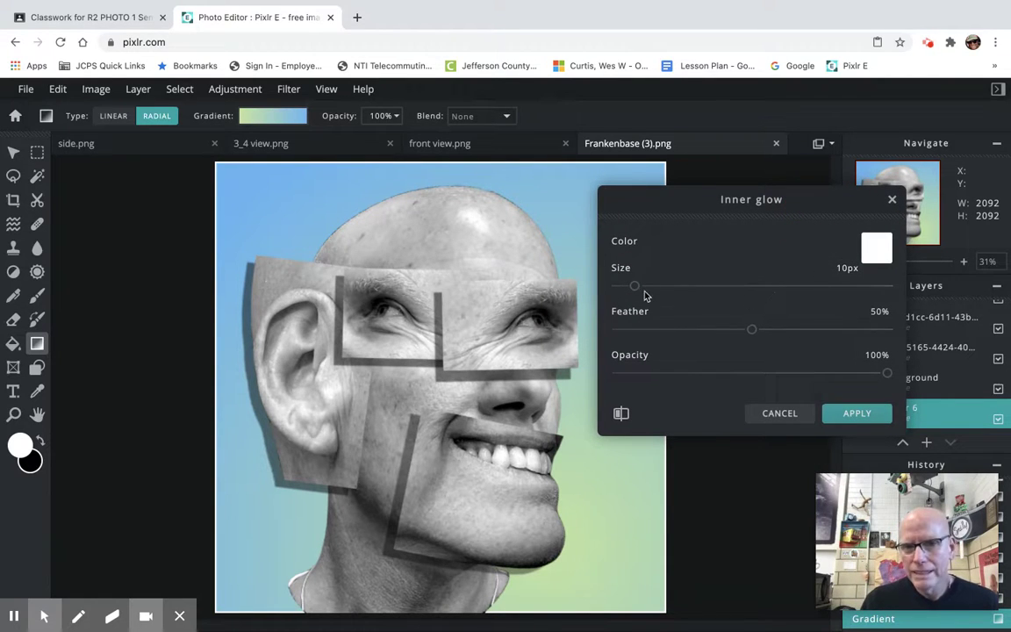
pyautogui.moveTo(636, 288); pyautogui.dragTo(717, 285)
# Set the inner glow's color to black
pyautogui.click(876, 250)
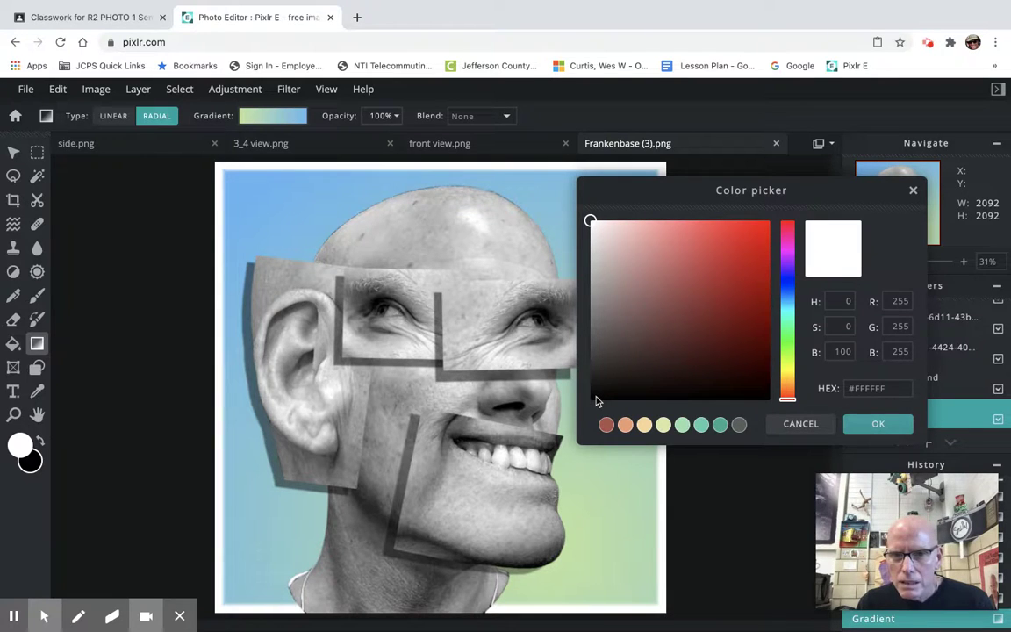
pyautogui.click(597, 398)
pyautogui.moveTo(597, 400); pyautogui.dragTo(590, 397)
pyautogui.click(865, 423)
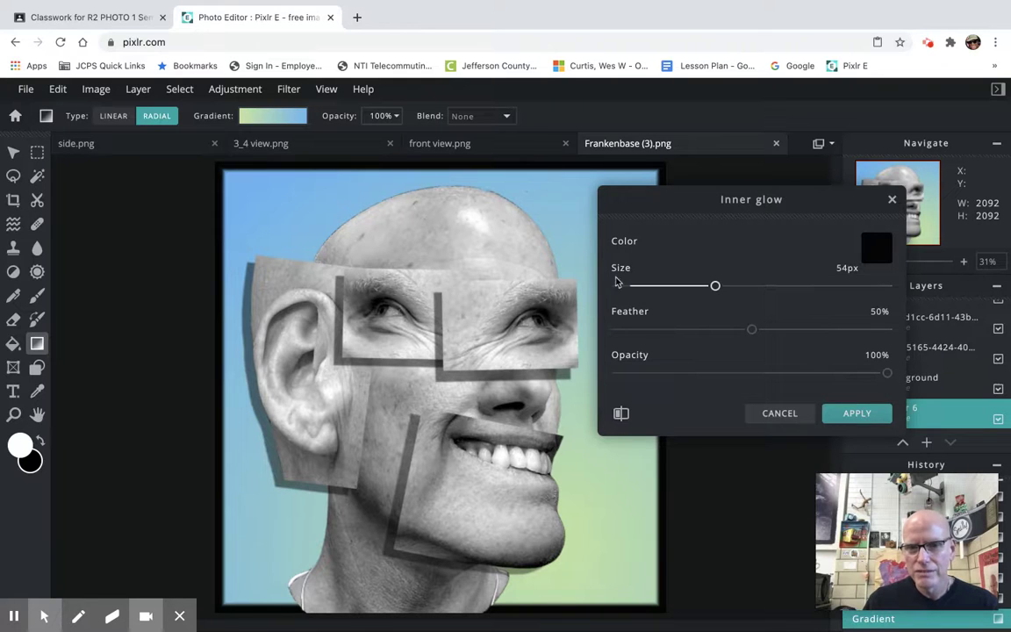
# Set the inner glow's feather to 0%, compare it with the unfiltered image, and apply the filter
pyautogui.moveTo(752, 333); pyautogui.dragTo(620, 341)
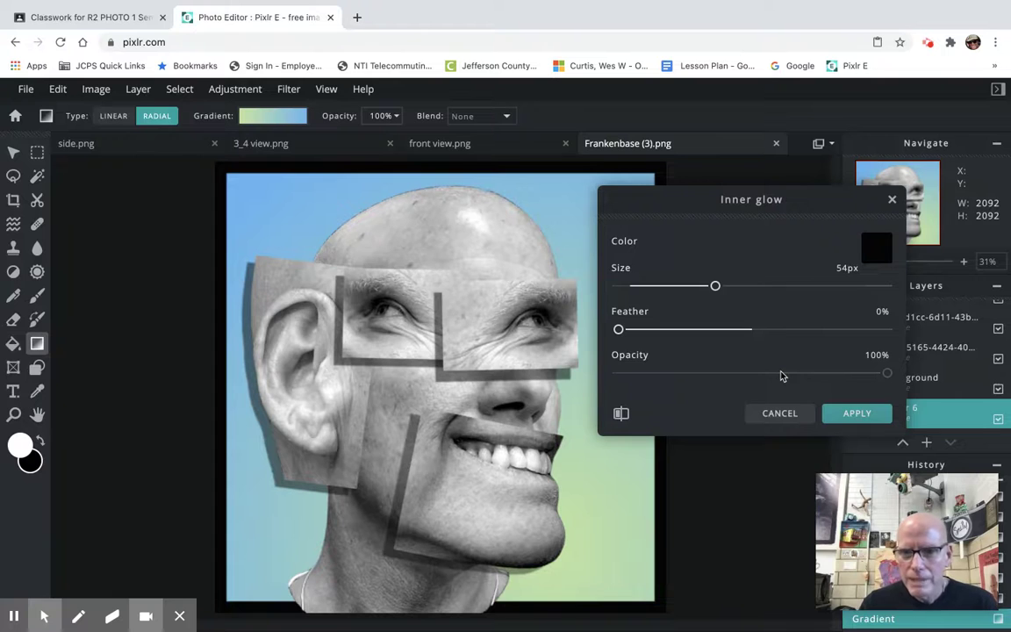
pyautogui.click(621, 414)
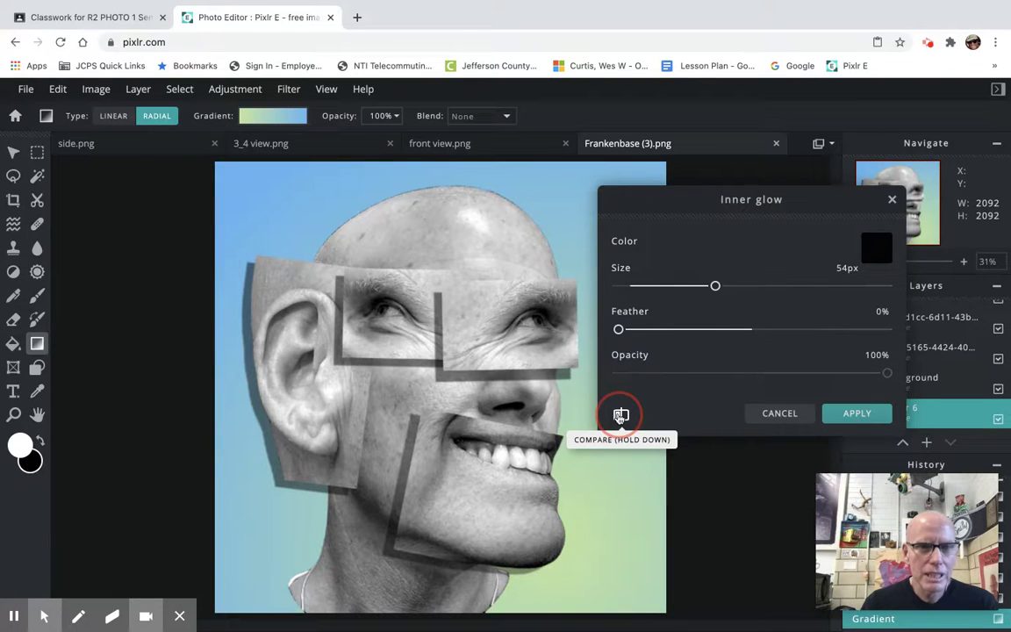
pyautogui.click(621, 414)
pyautogui.click(621, 414)
pyautogui.click(621, 414)
pyautogui.click(621, 415)
pyautogui.click(621, 414)
pyautogui.click(621, 415)
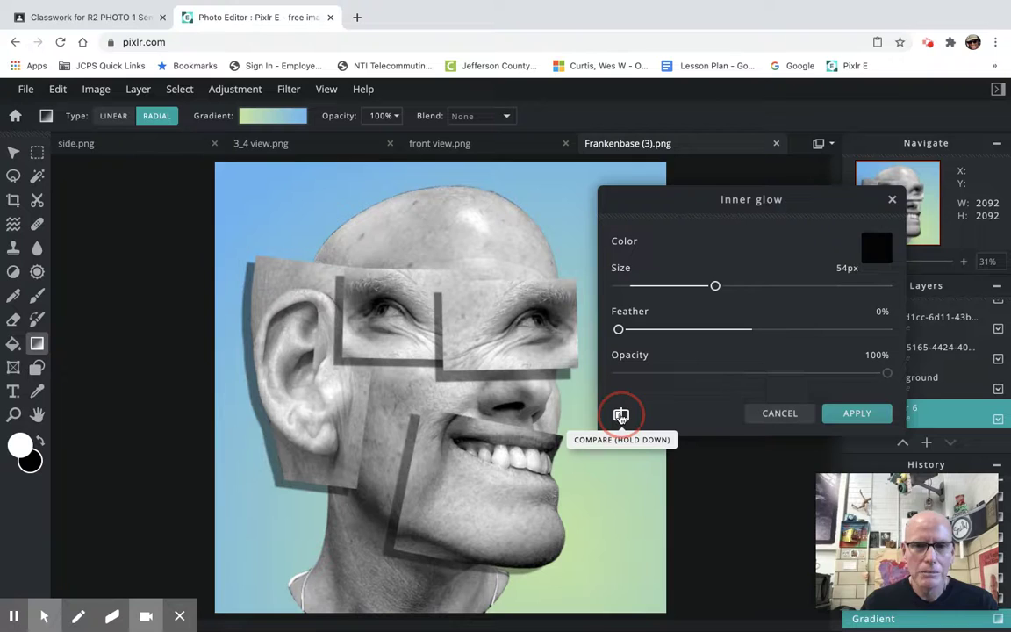
pyautogui.click(855, 413)
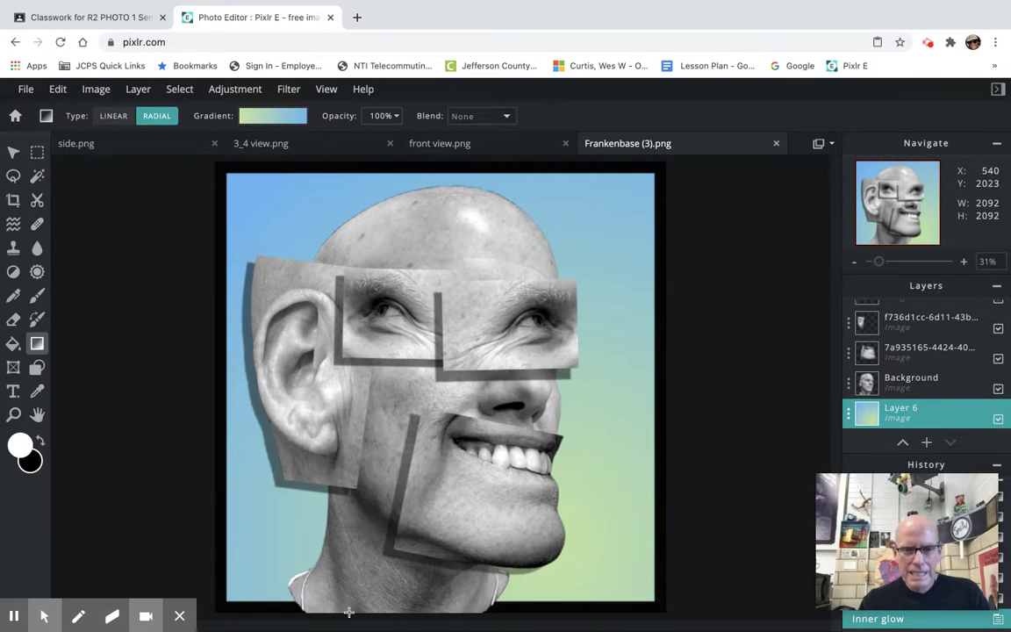
# Scale the Background head layer to 2033 × 2033 px and nudge it down to Y 2
pyautogui.moveTo(874, 484)
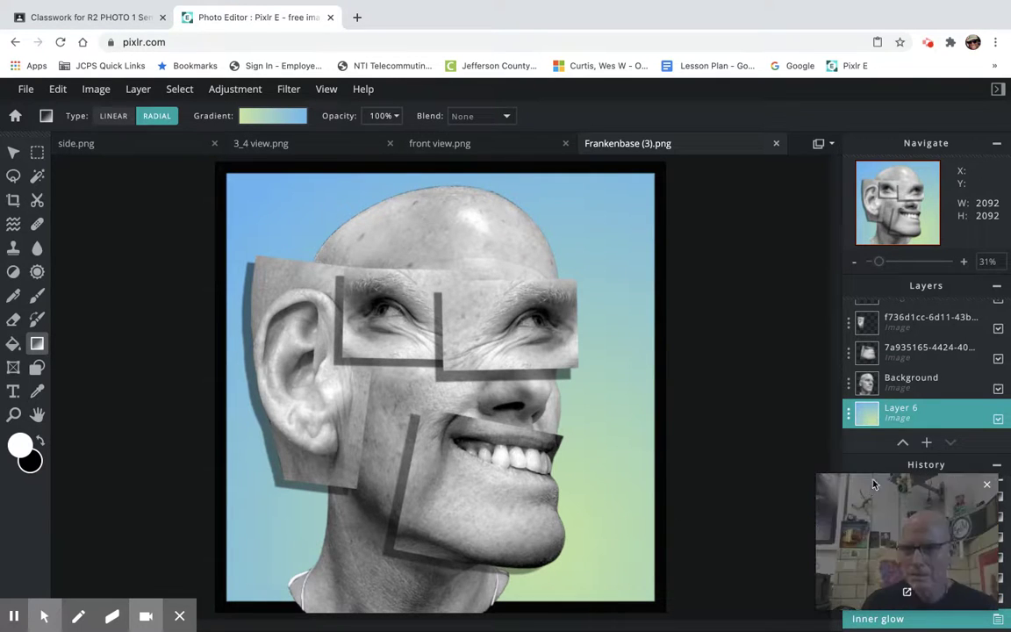
pyautogui.click(937, 385)
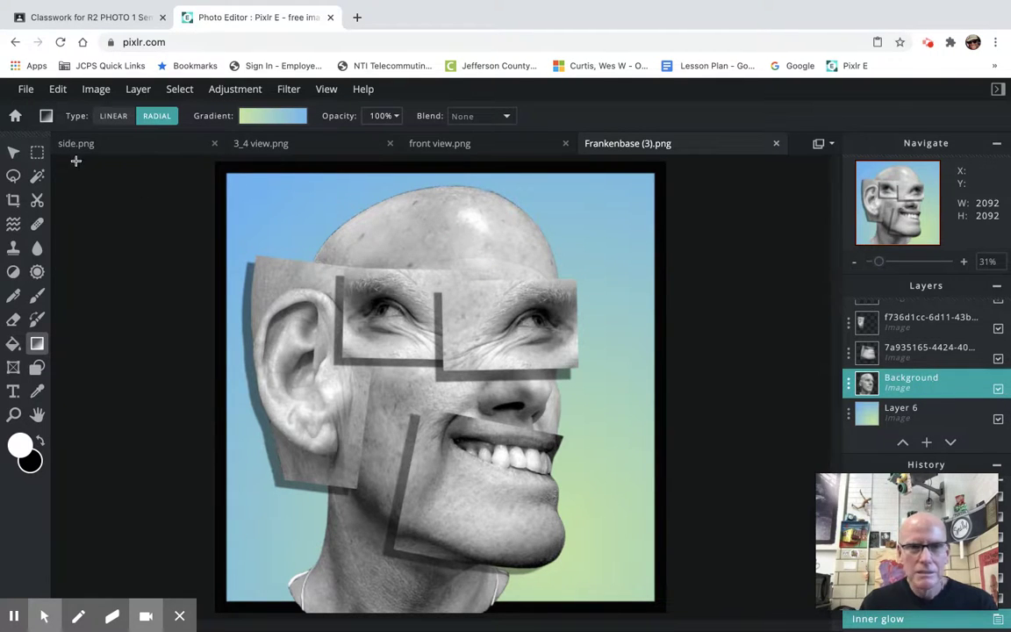
pyautogui.click(13, 152)
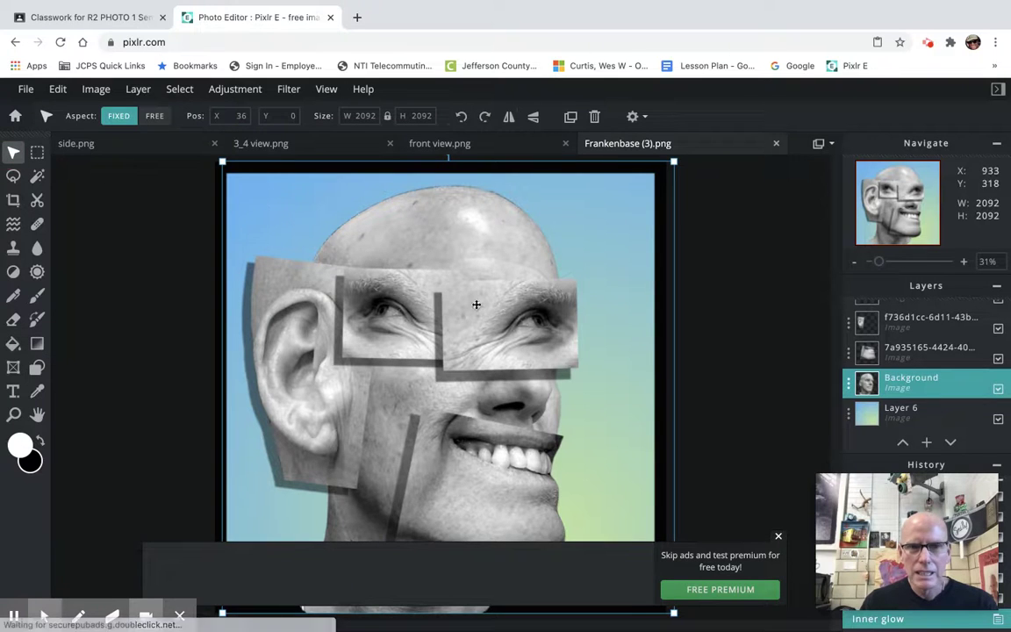
pyautogui.click(780, 536)
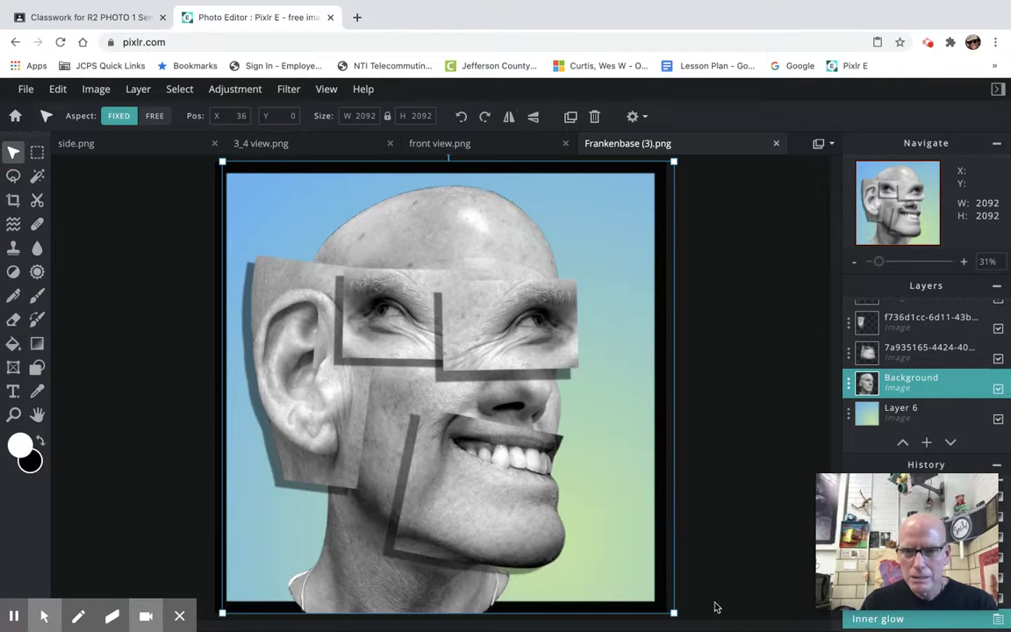
pyautogui.moveTo(675, 615)
pyautogui.mouseDown()
pyautogui.moveTo(639, 582)
pyautogui.moveTo(665, 602)
pyautogui.mouseUp()
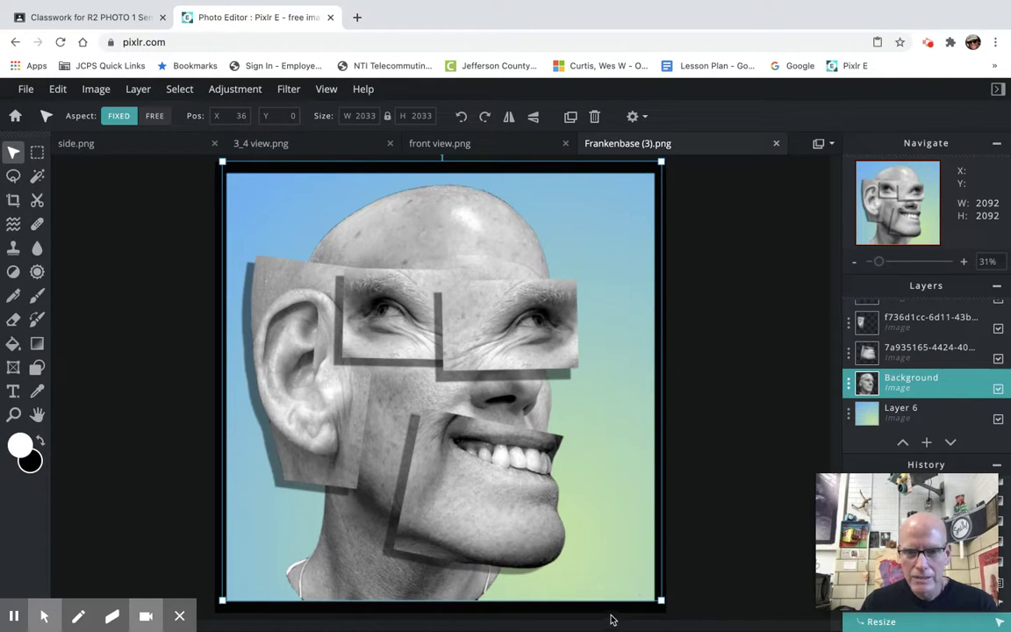
pyautogui.press('Down')
pyautogui.press('Down')
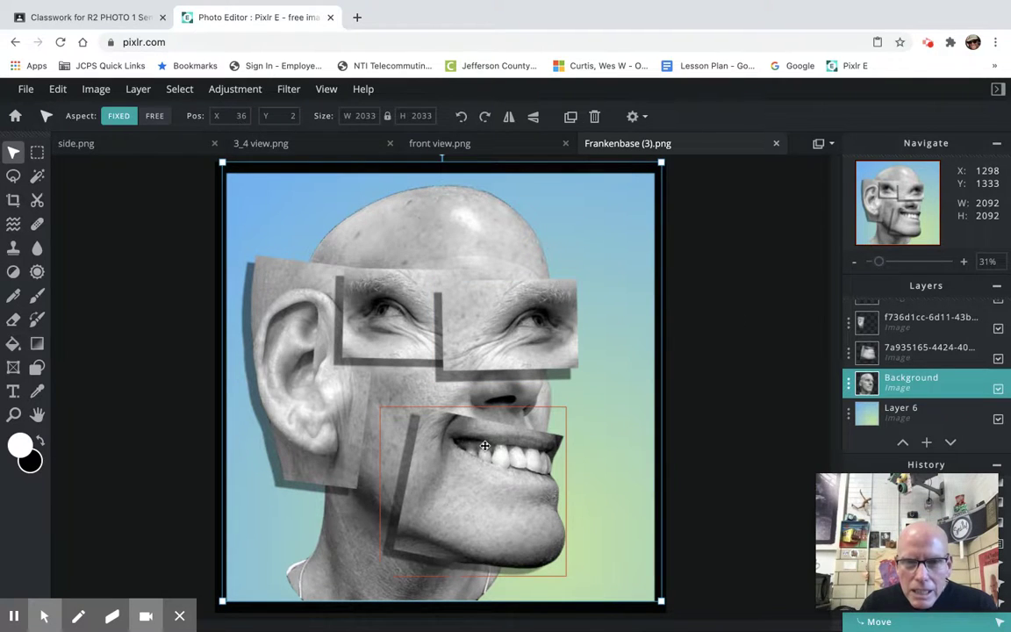
# Scale the mouth-and-chin piece to 838 × 764 px and position it at X 733, Y 1151 on the resized head
pyautogui.moveTo(492, 479)
pyautogui.mouseDown()
pyautogui.moveTo(473, 461)
pyautogui.moveTo(481, 475)
pyautogui.mouseUp()
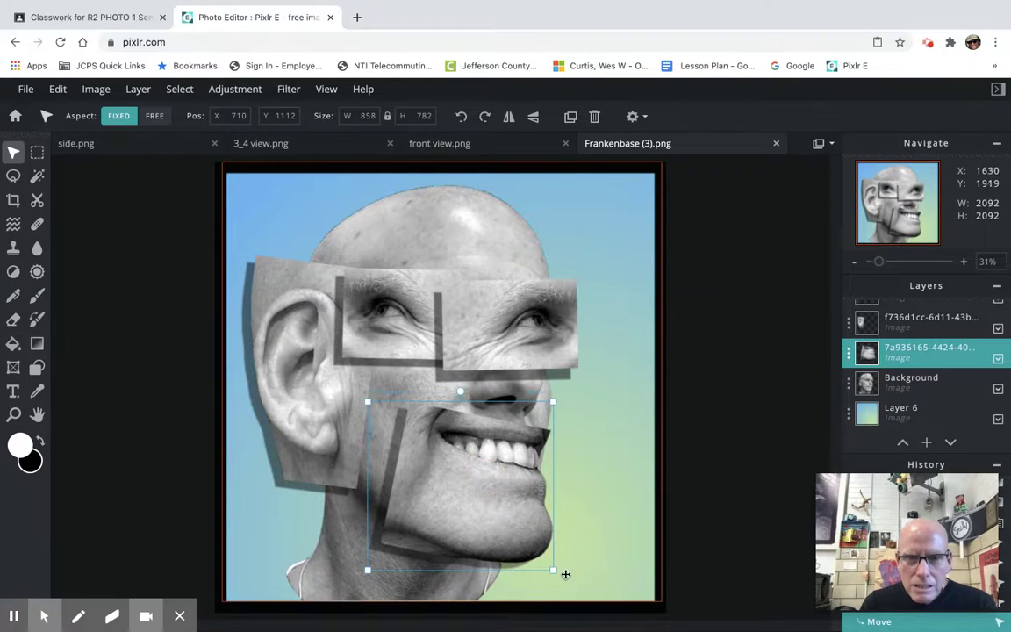
pyautogui.moveTo(553, 570); pyautogui.dragTo(451, 489)
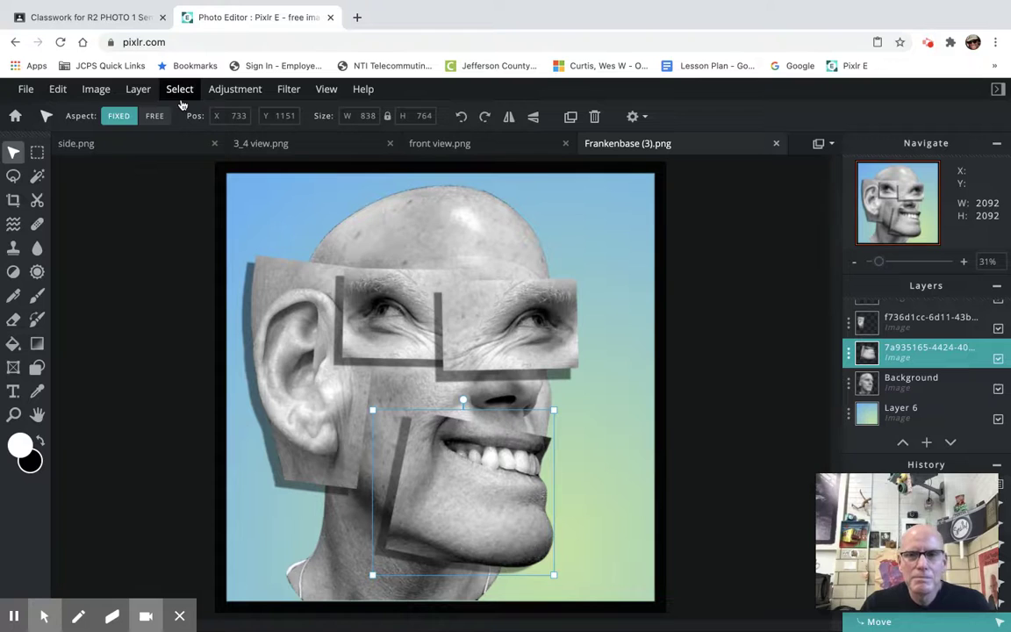
# Download the composite as the JPG file Frankenbase (3) at 90% high quality and 2092 × 2092 px, and close the save dialog
pyautogui.click(32, 93)
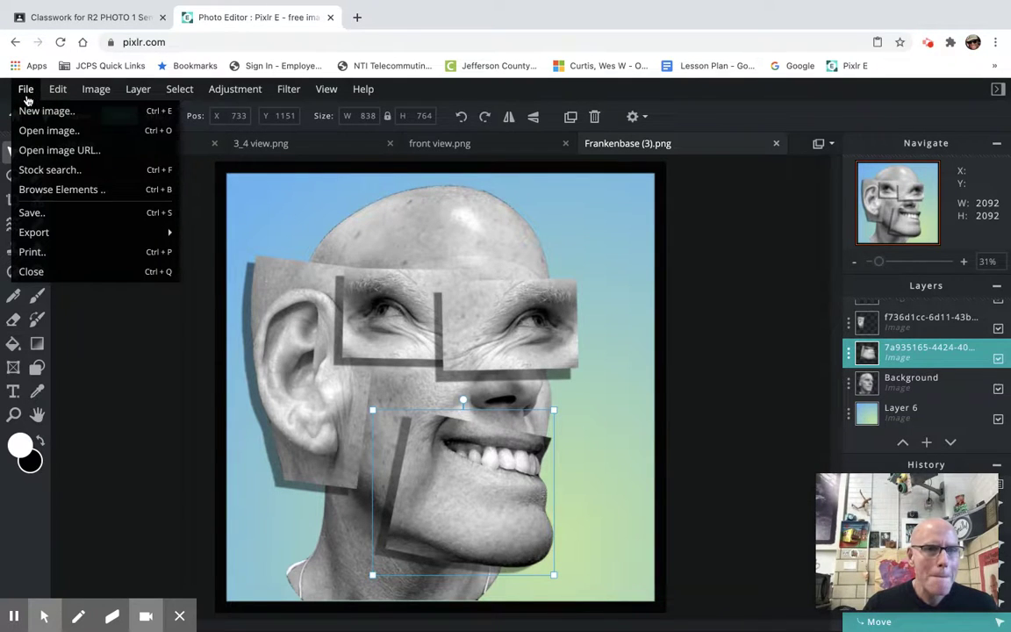
pyautogui.click(31, 214)
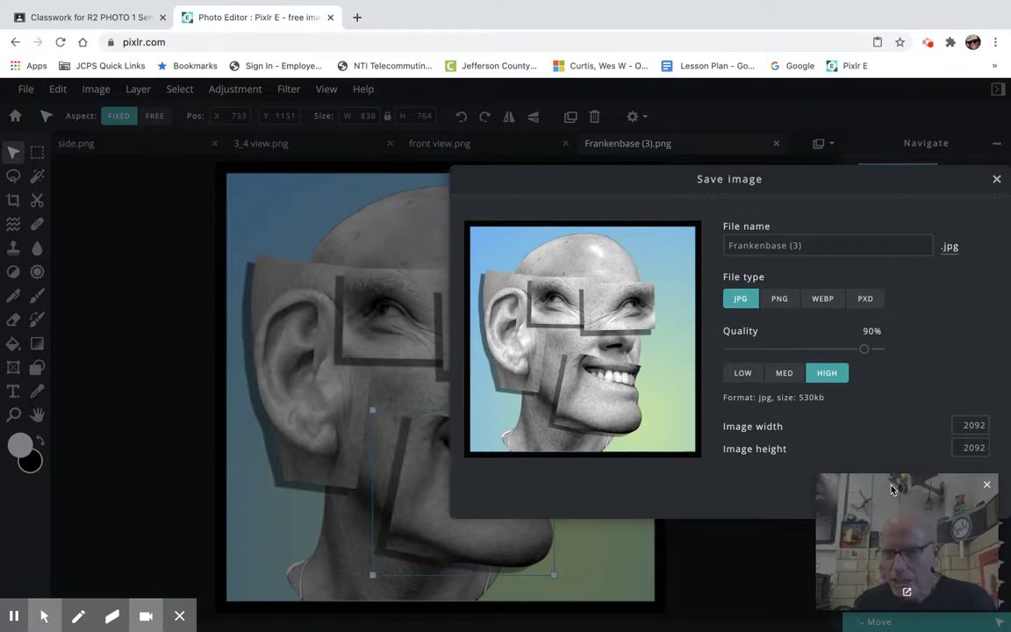
pyautogui.moveTo(906, 516); pyautogui.dragTo(717, 559)
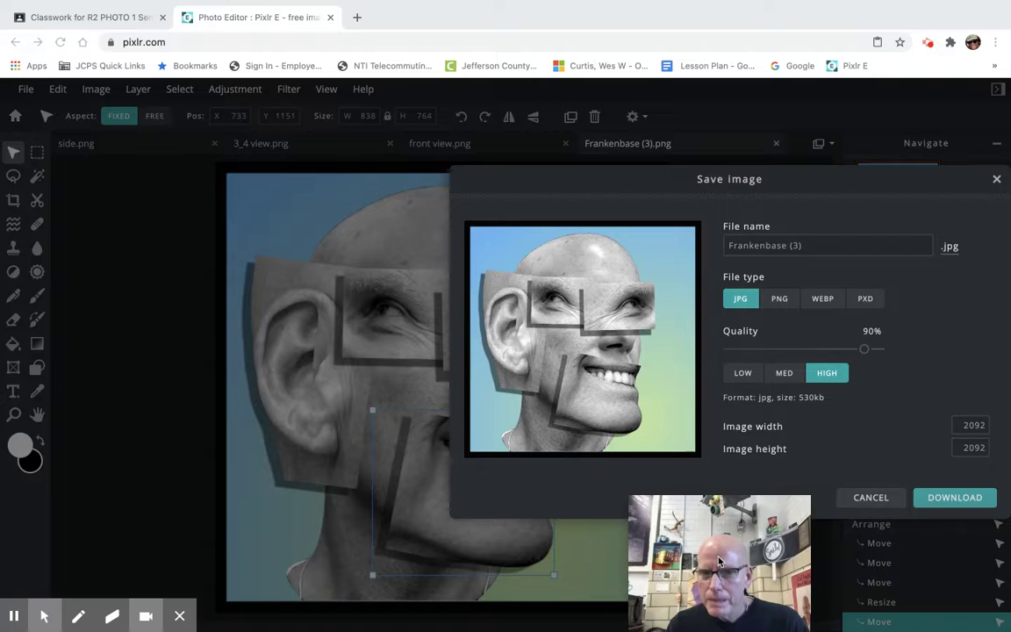
pyautogui.click(809, 246)
pyautogui.moveTo(810, 246); pyautogui.dragTo(731, 247)
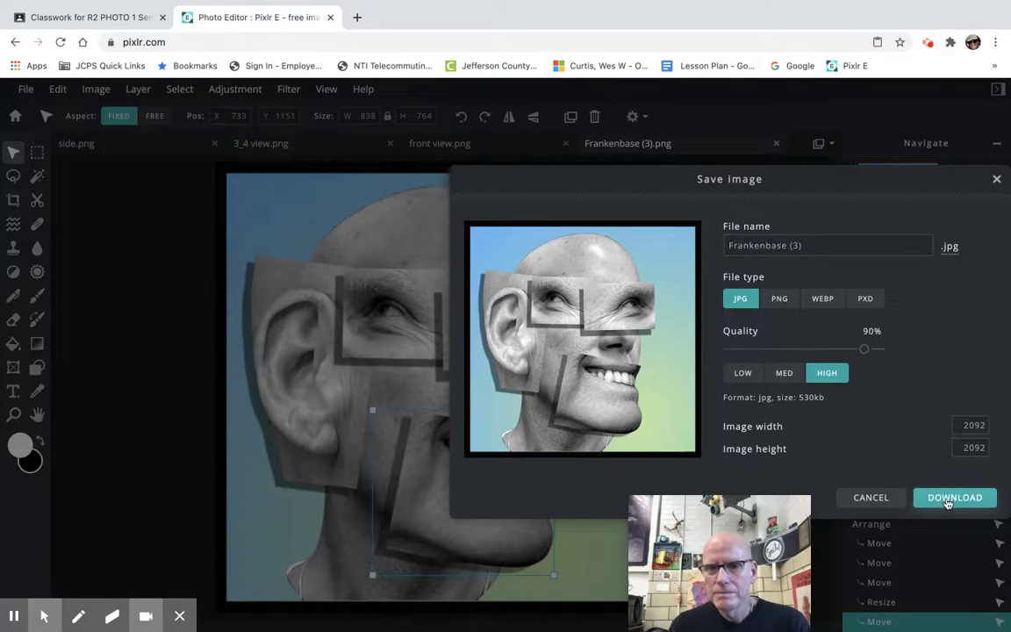
pyautogui.click(949, 498)
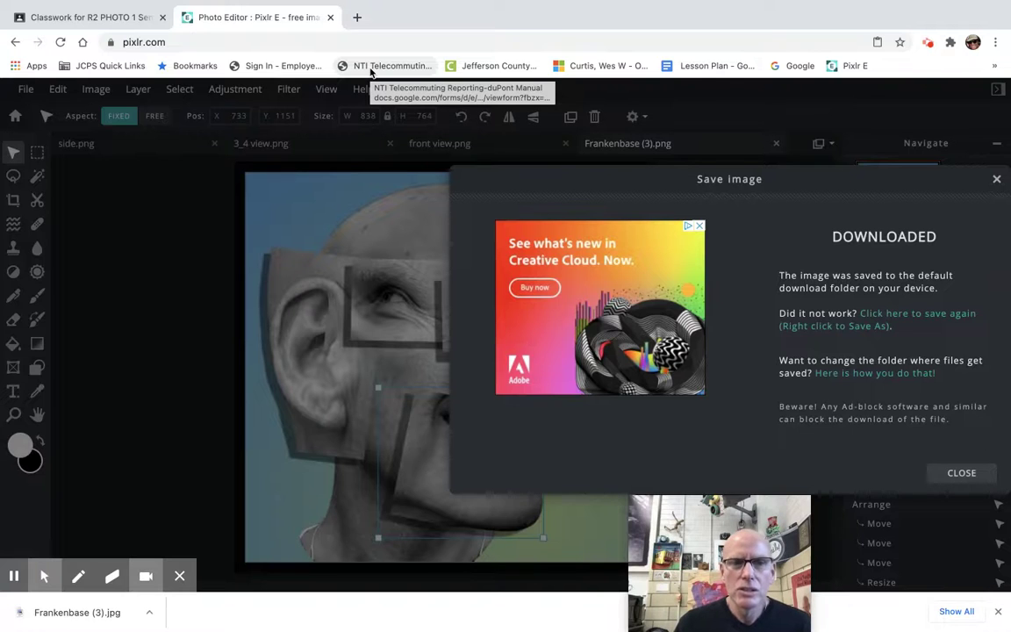
pyautogui.click(997, 179)
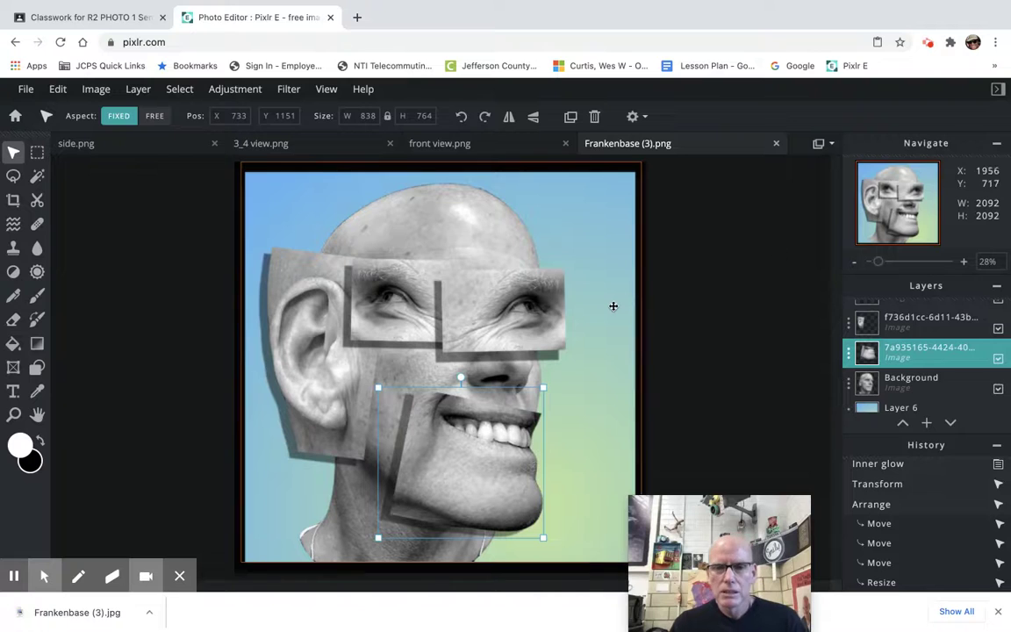